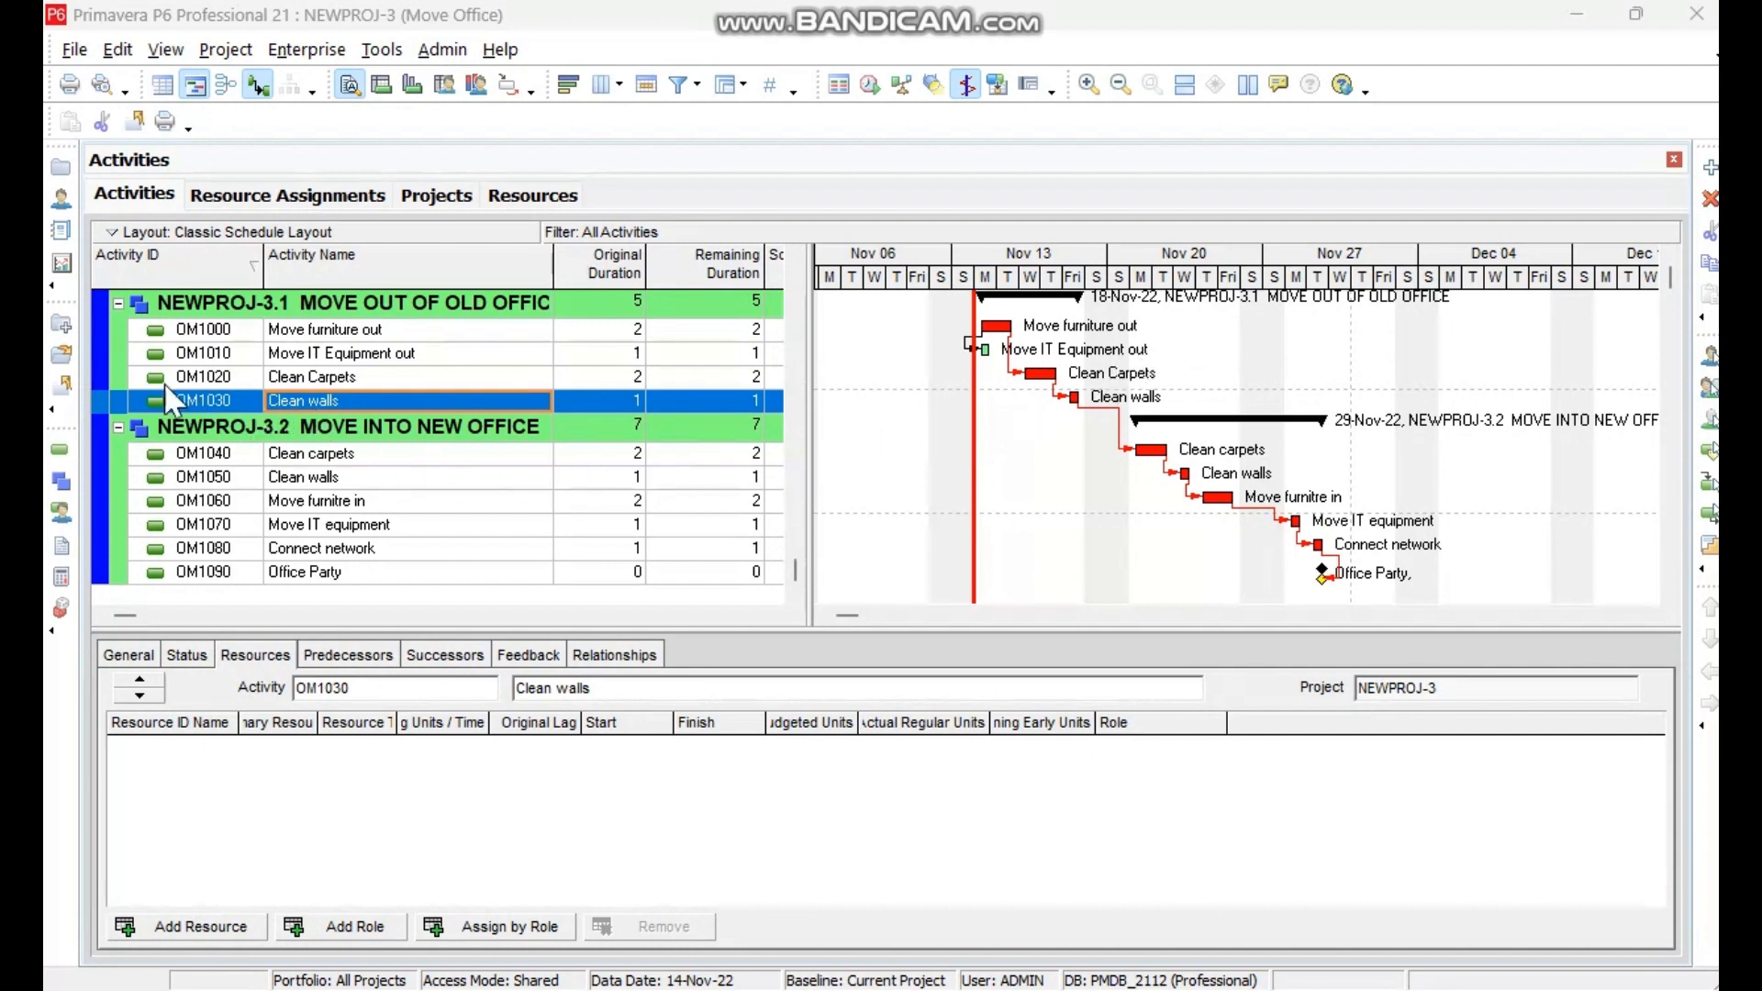
Open the enterprise resource list and start adding a new resource, accepting the switch to displaying all resources.
key("ctrl")
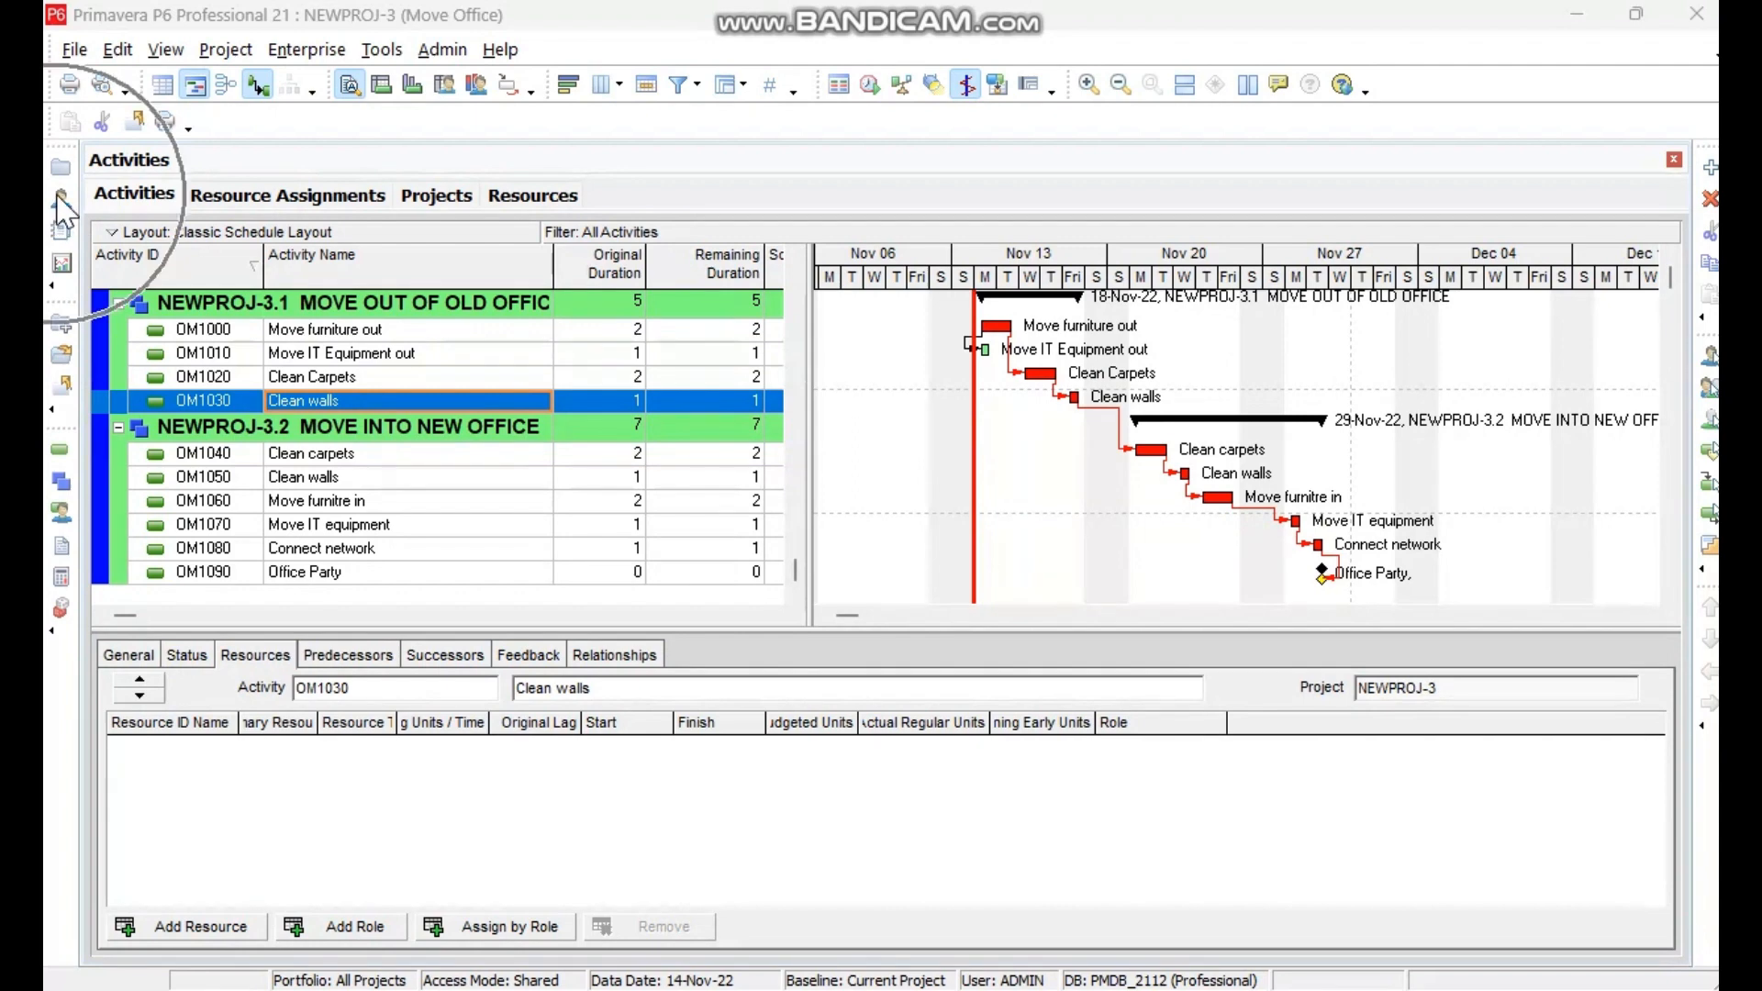
key("ctrl")
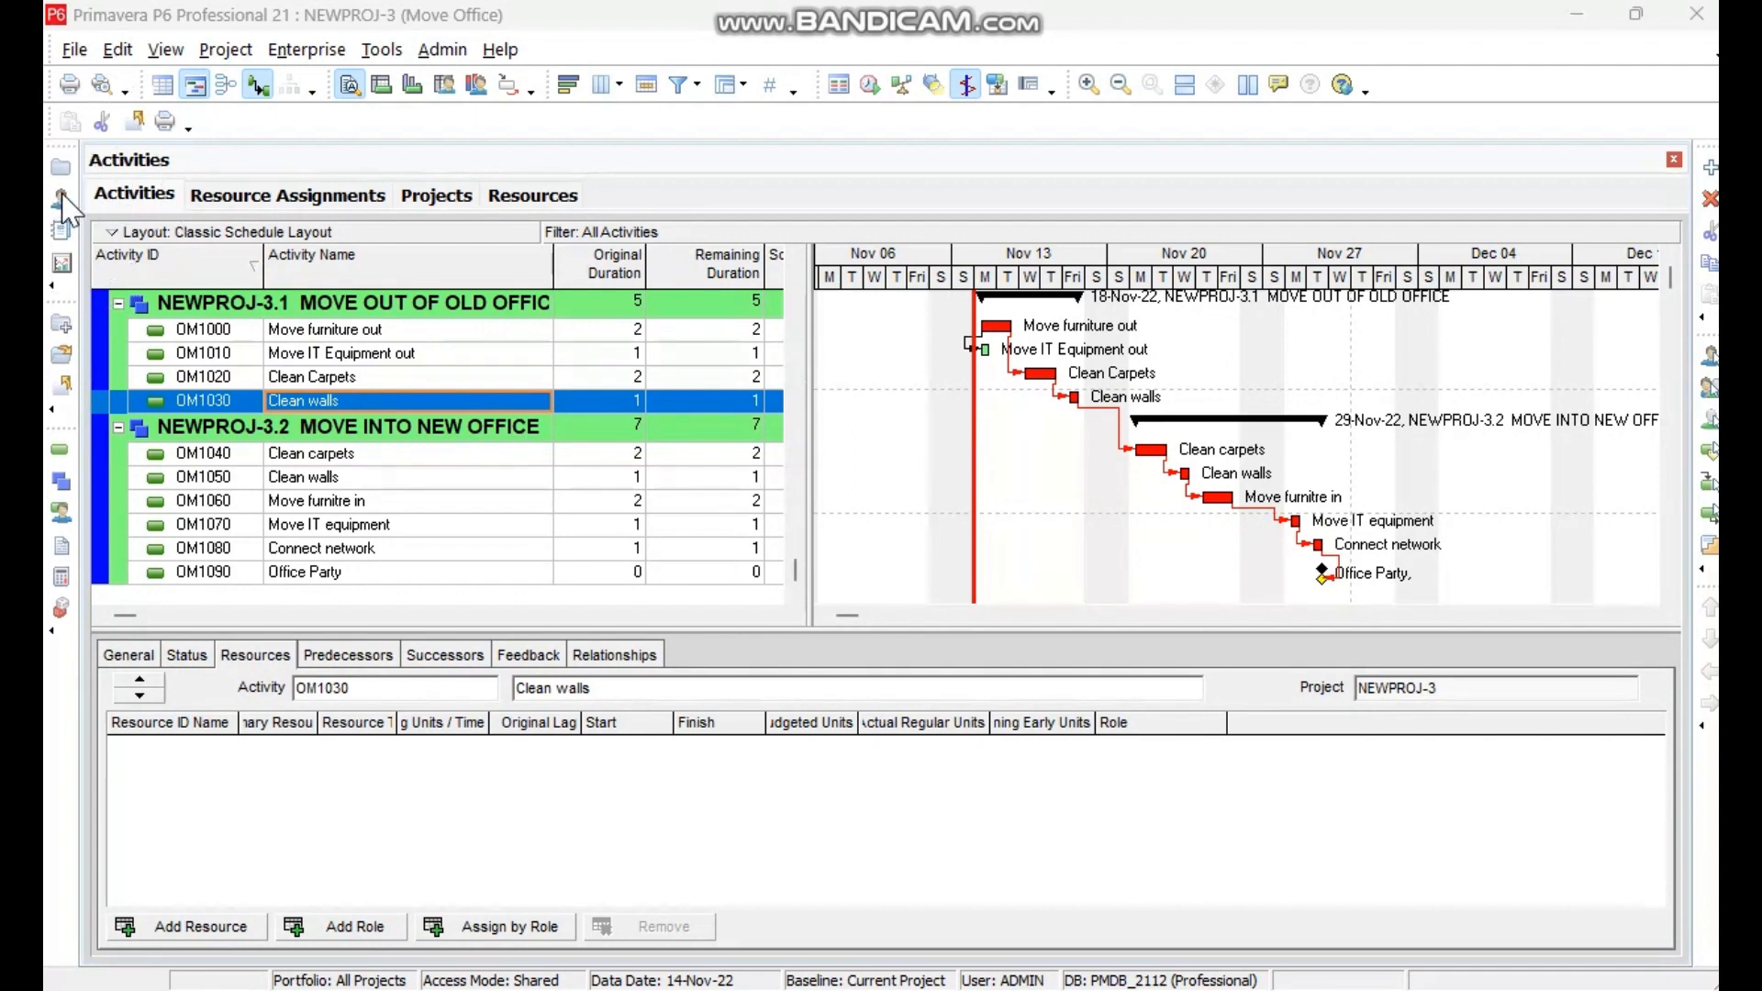
left_click(327, 57)
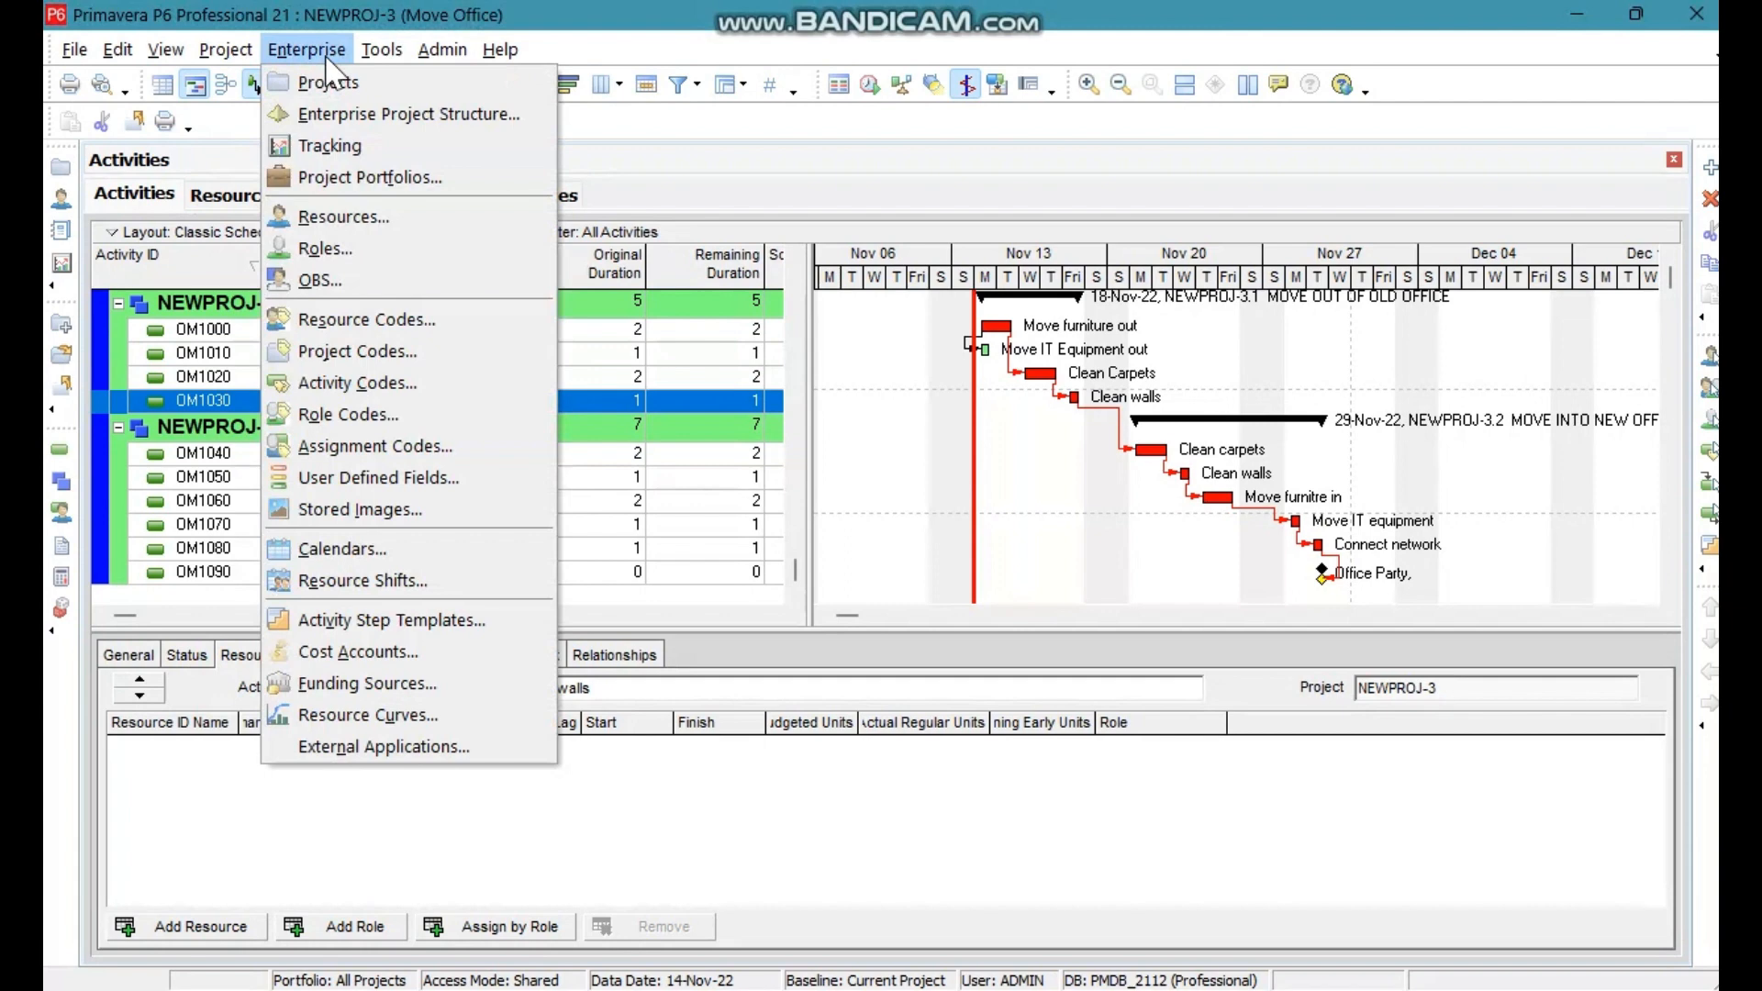
left_click(377, 215)
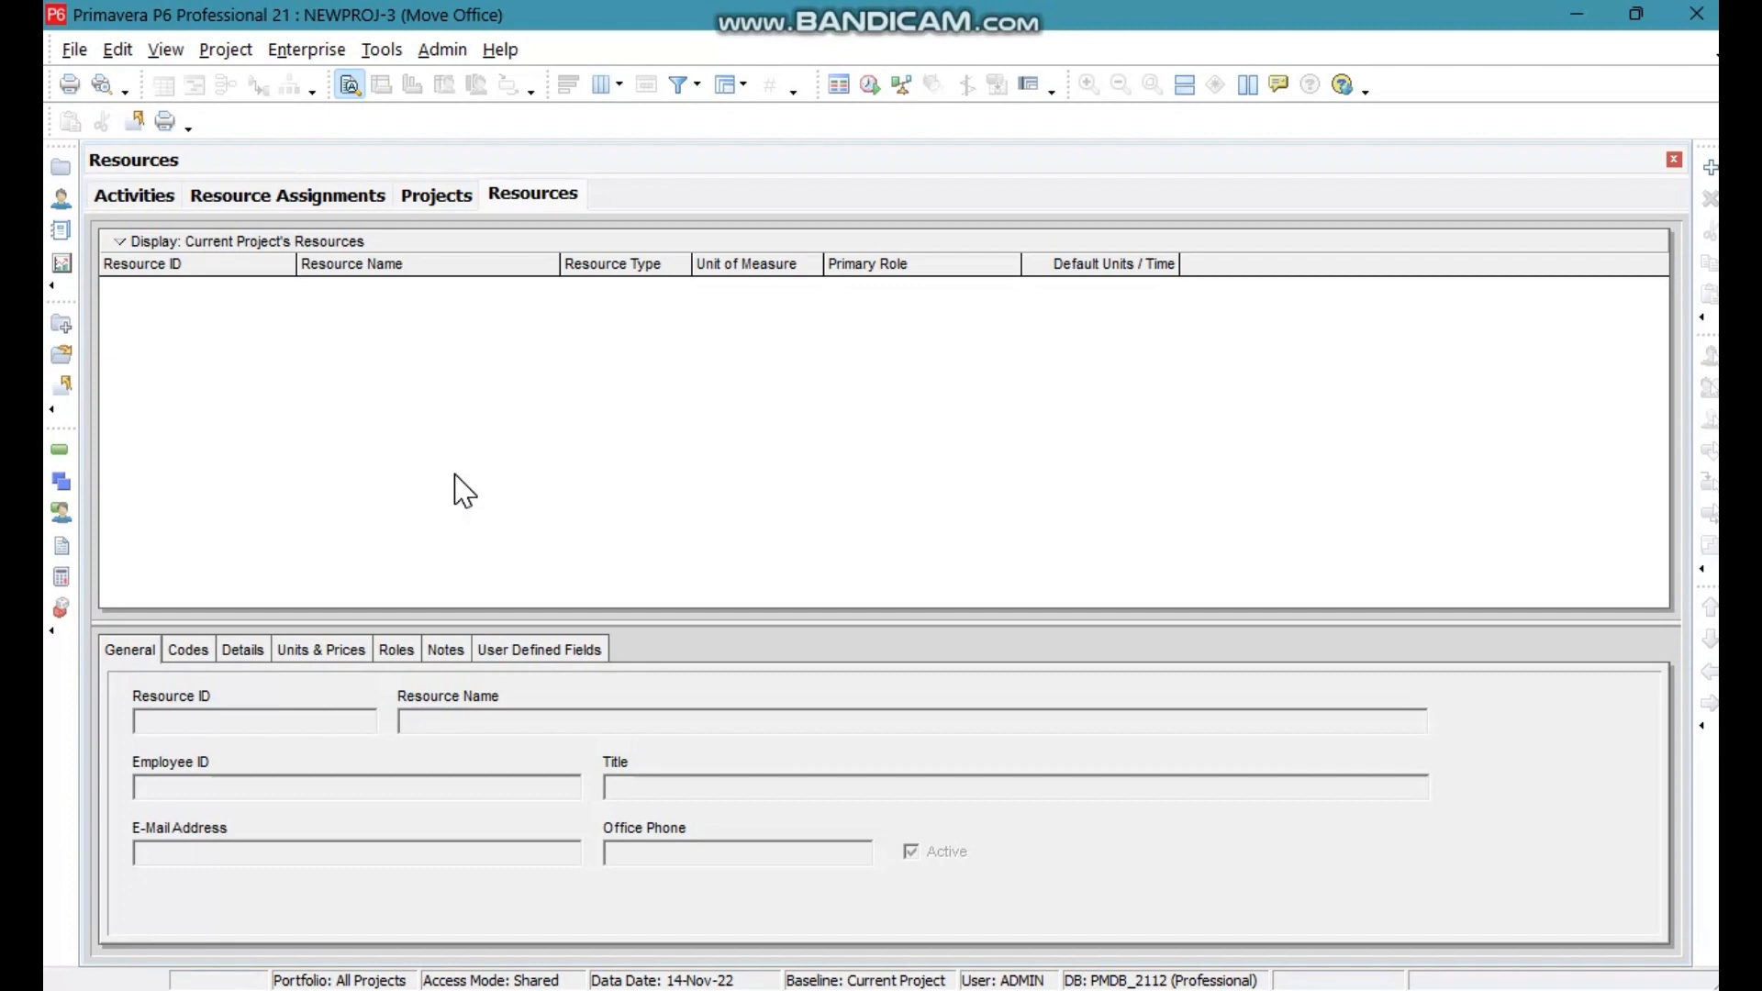
left_click(1709, 169)
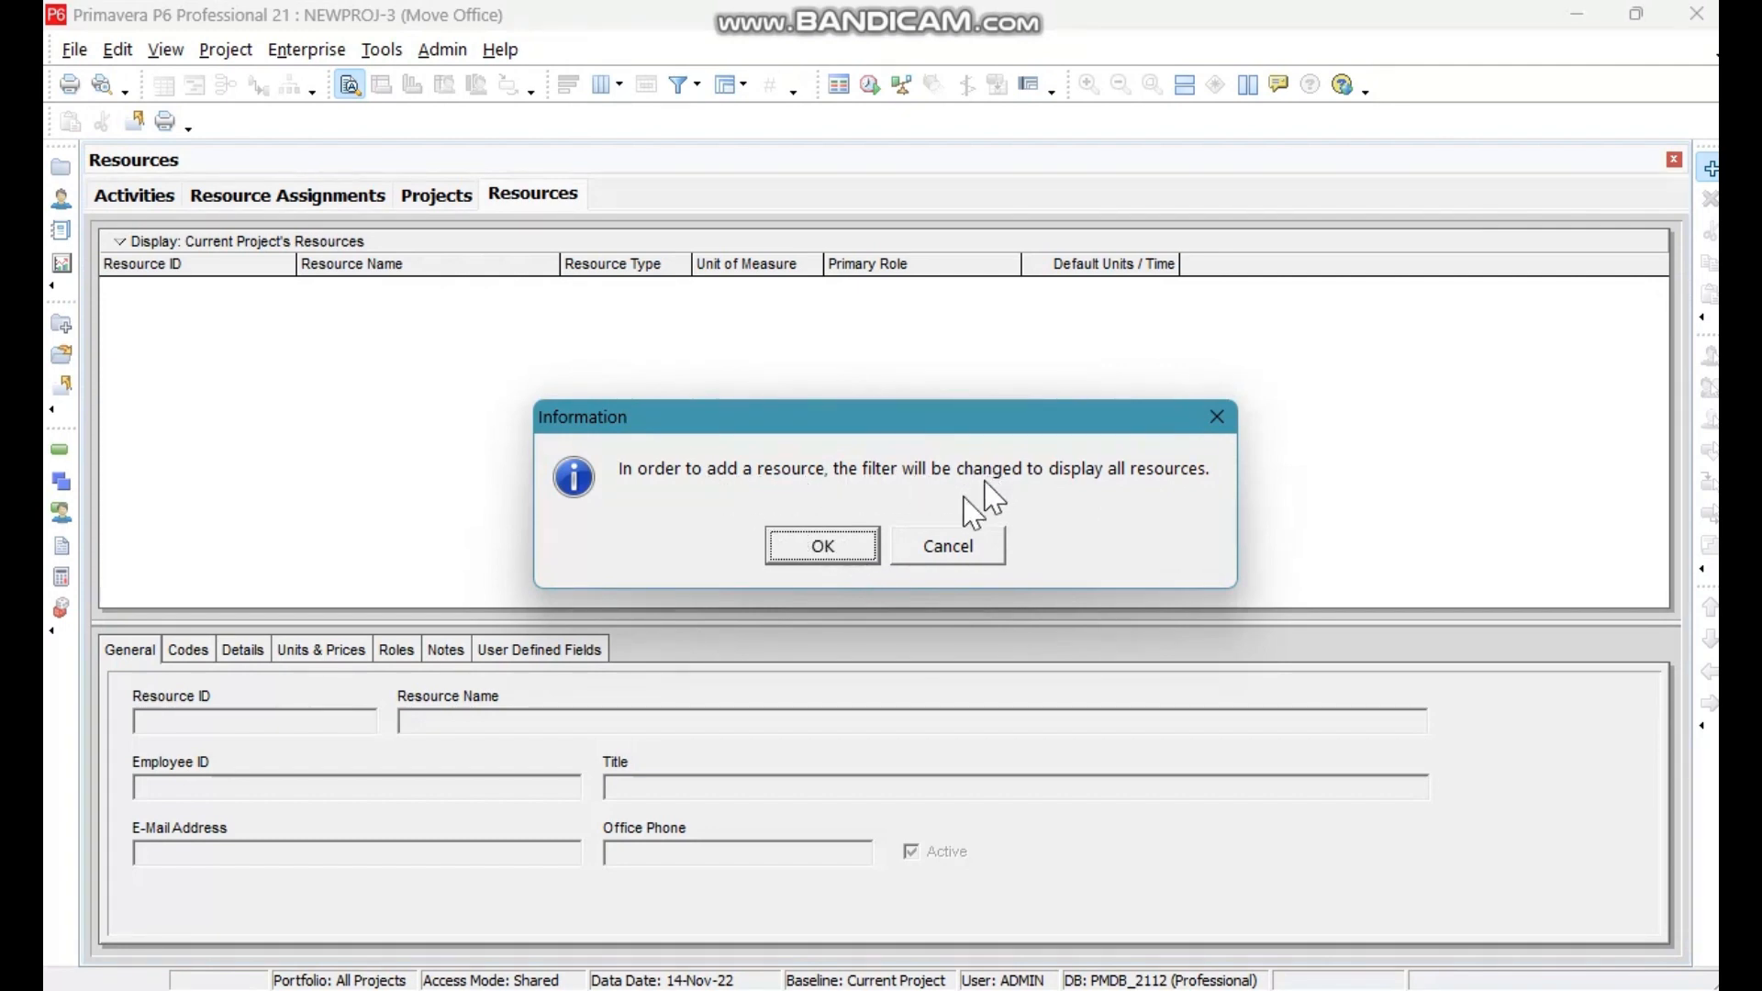
left_click(832, 548)
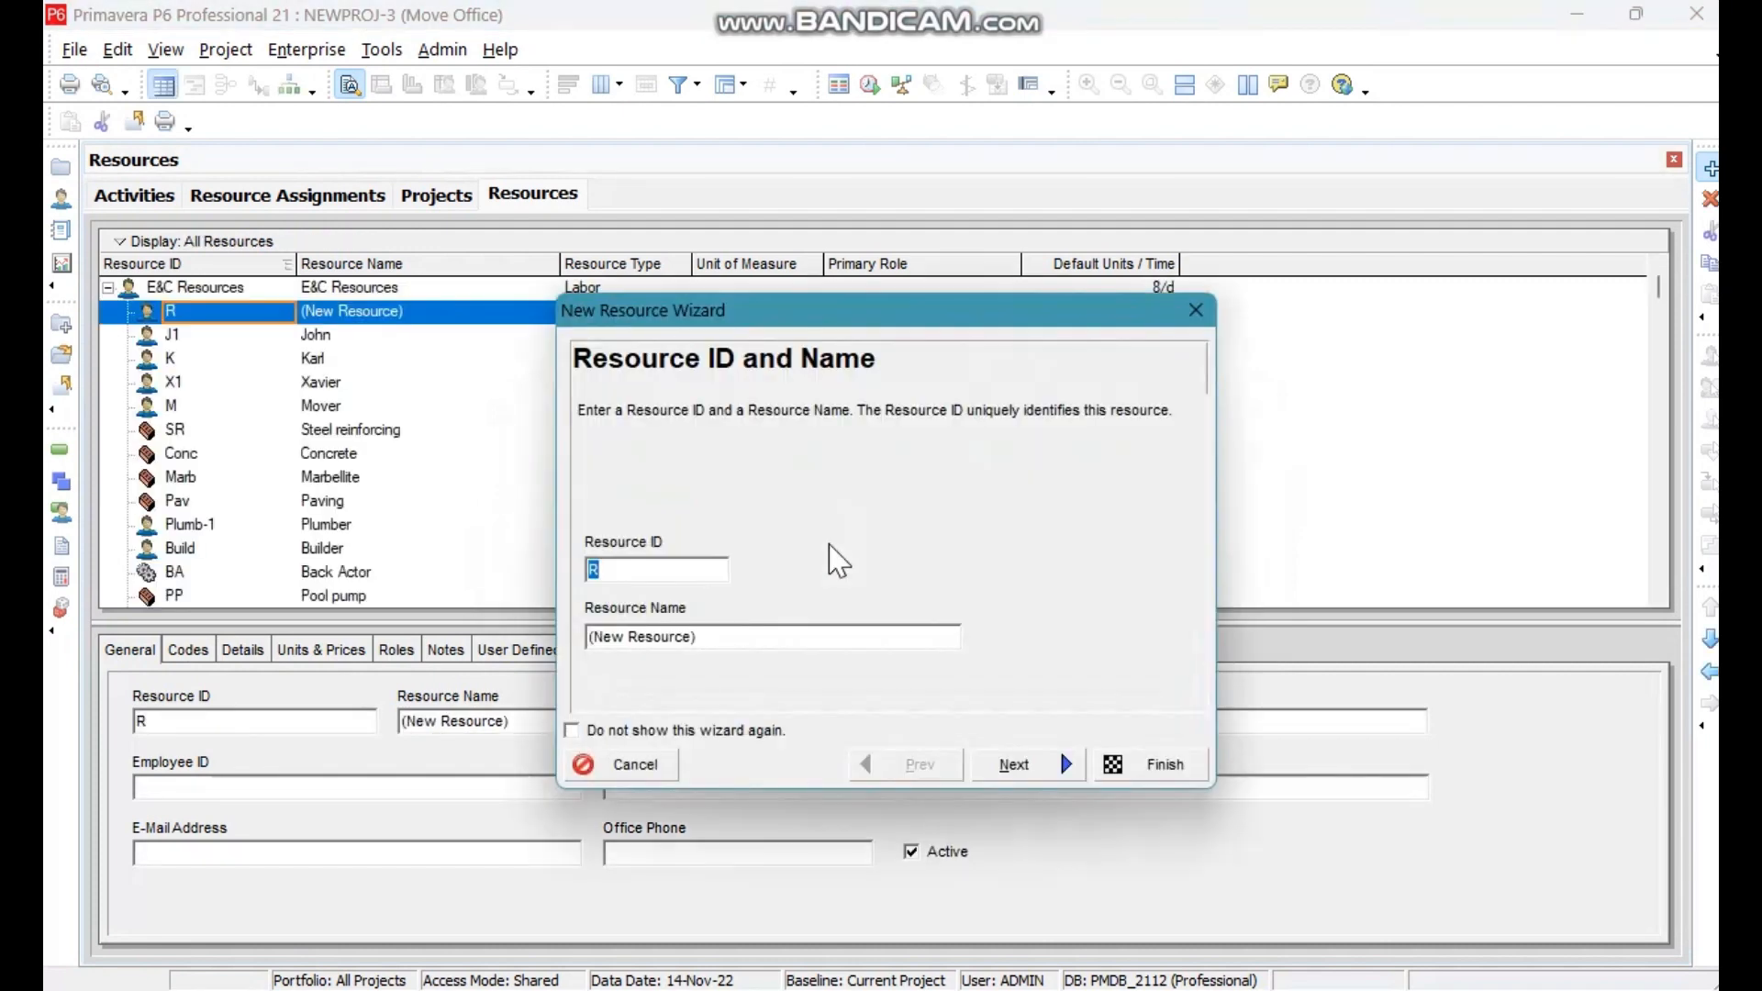
Enter Art as the new resource's ID, accept the unique variant offered, and name the resource Artisan.
left_click_drag(779, 315, 718, 294)
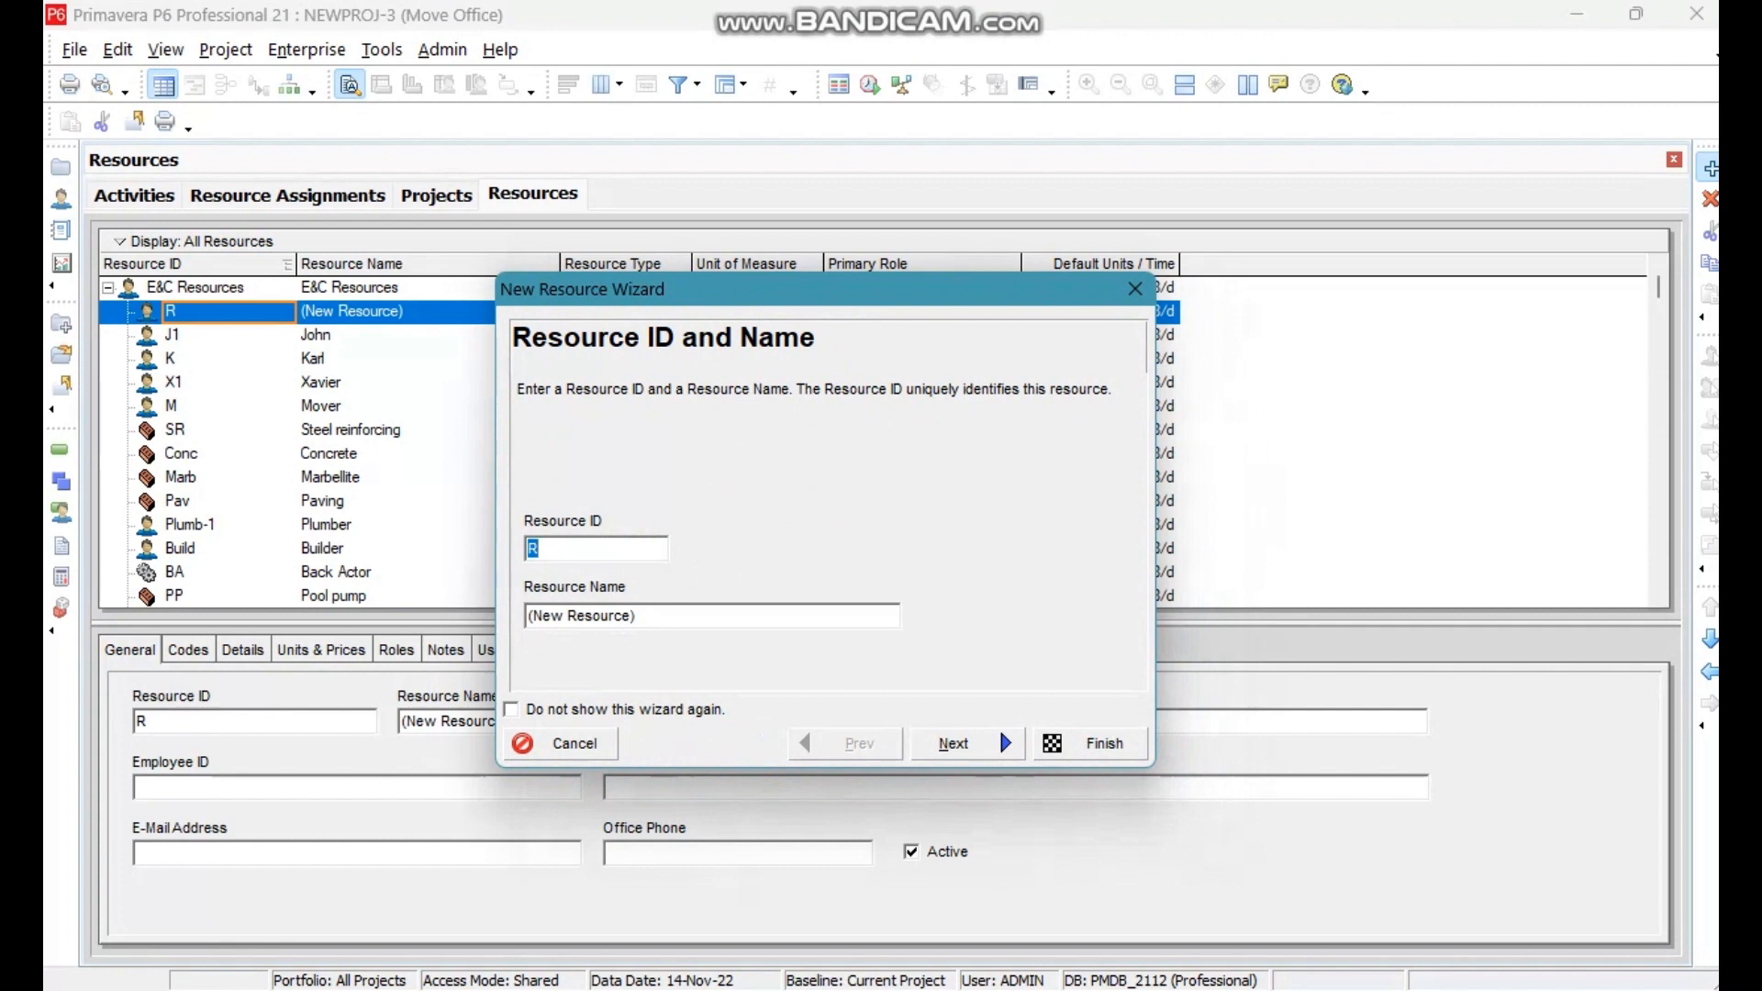
type("Art")
left_click(686, 621)
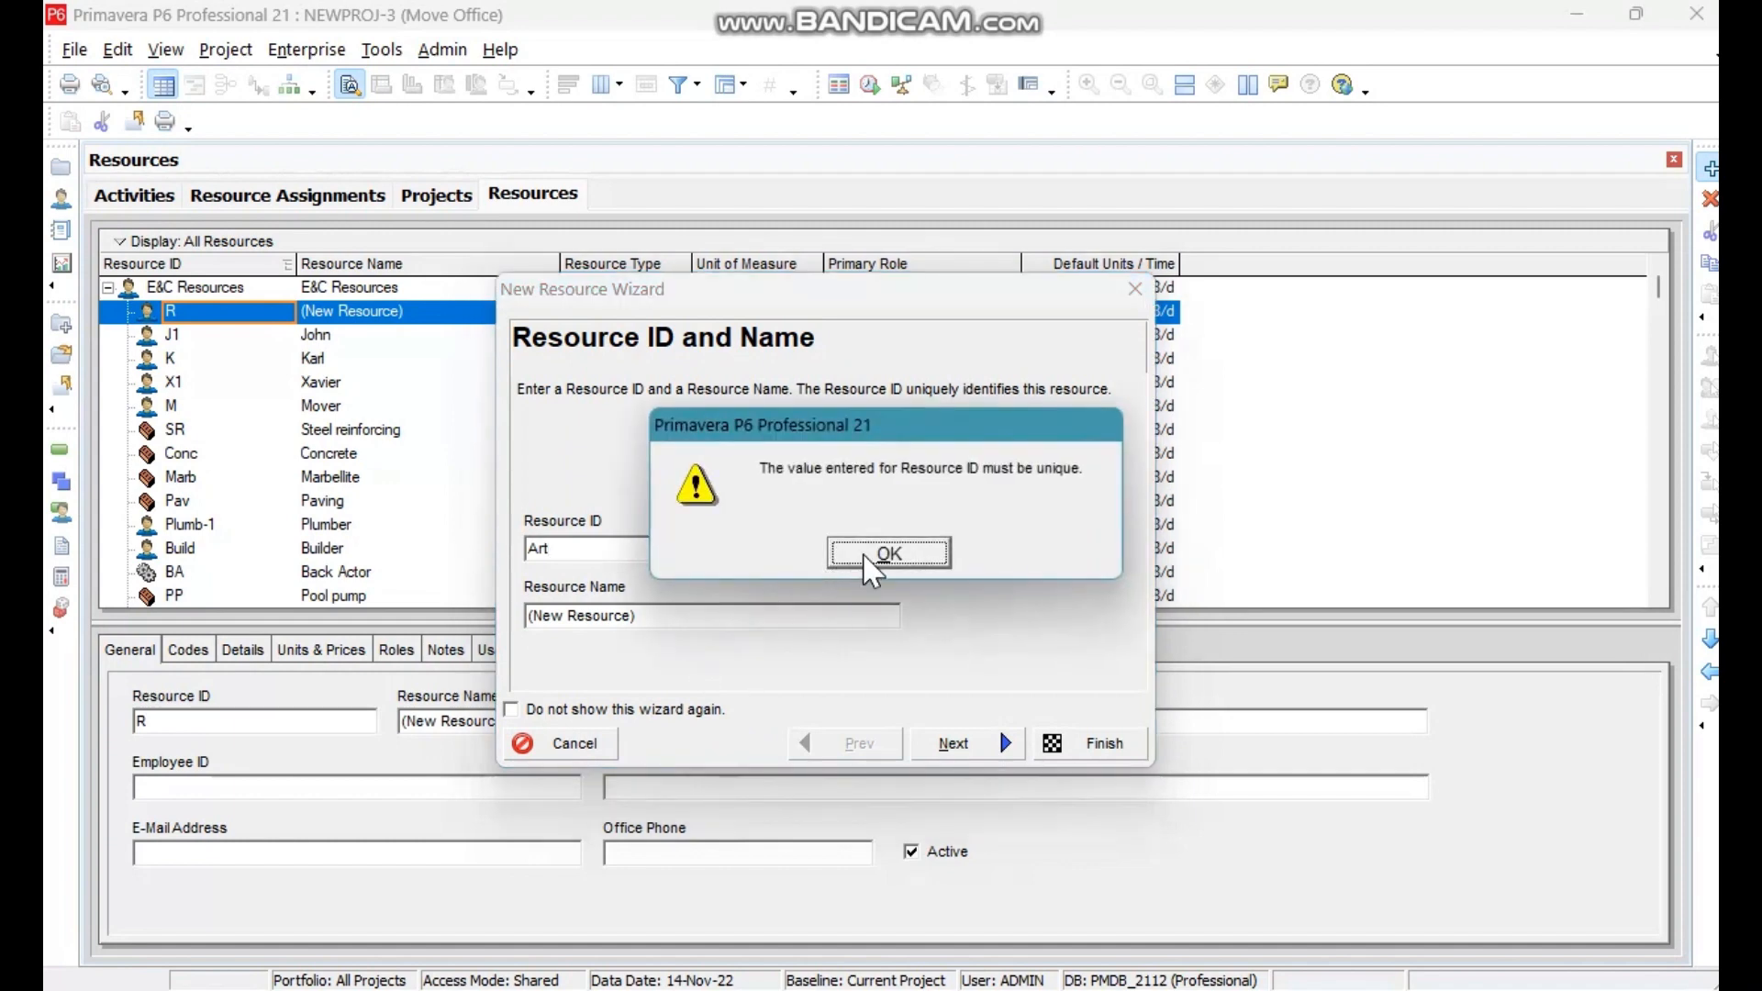
left_click(869, 555)
left_click(695, 624)
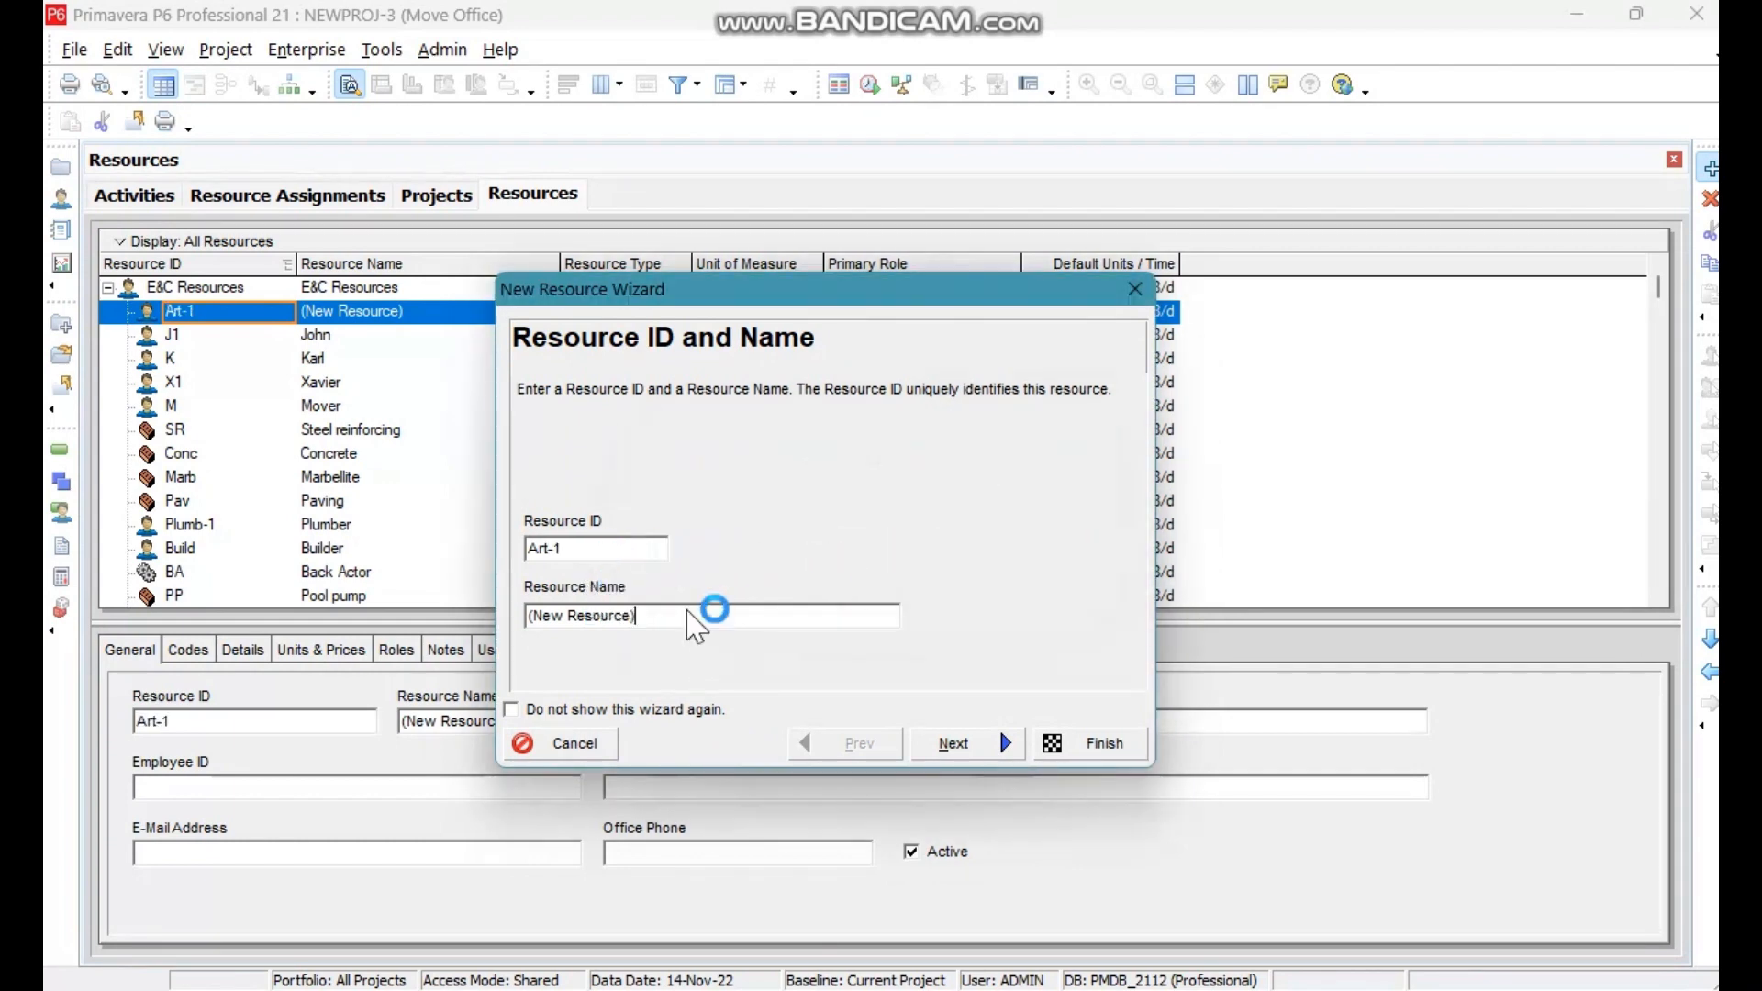
left_click_drag(649, 620, 528, 621)
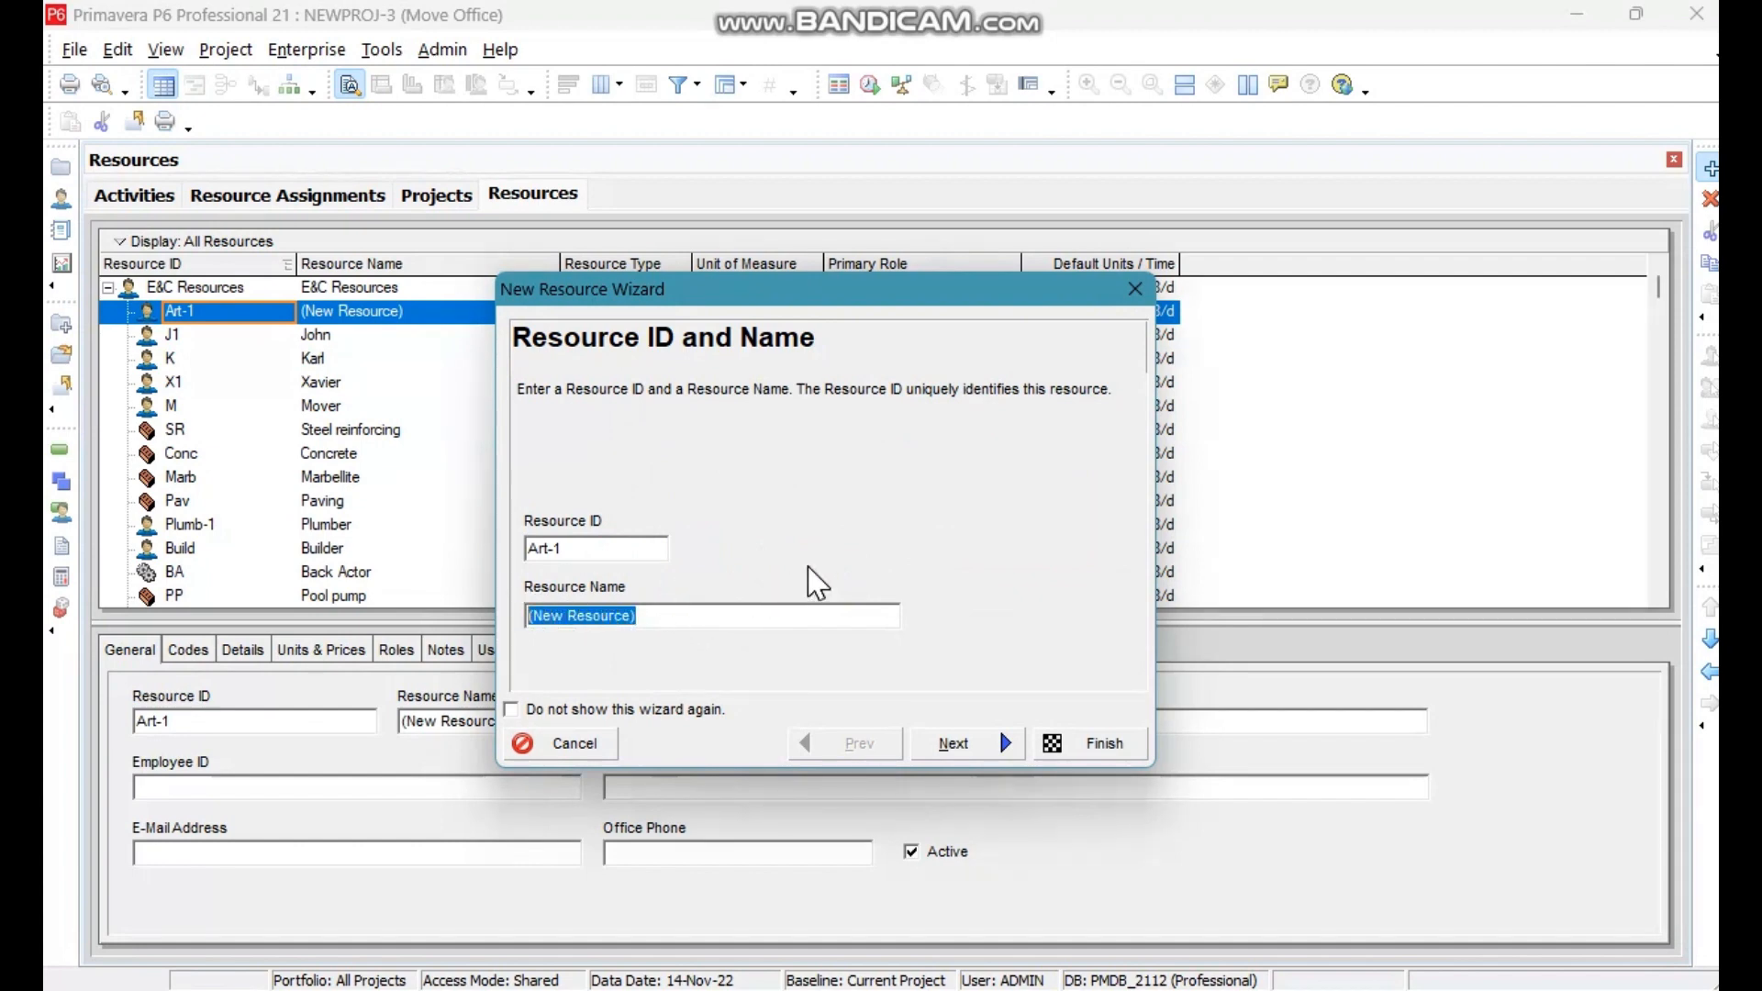
type("Arti")
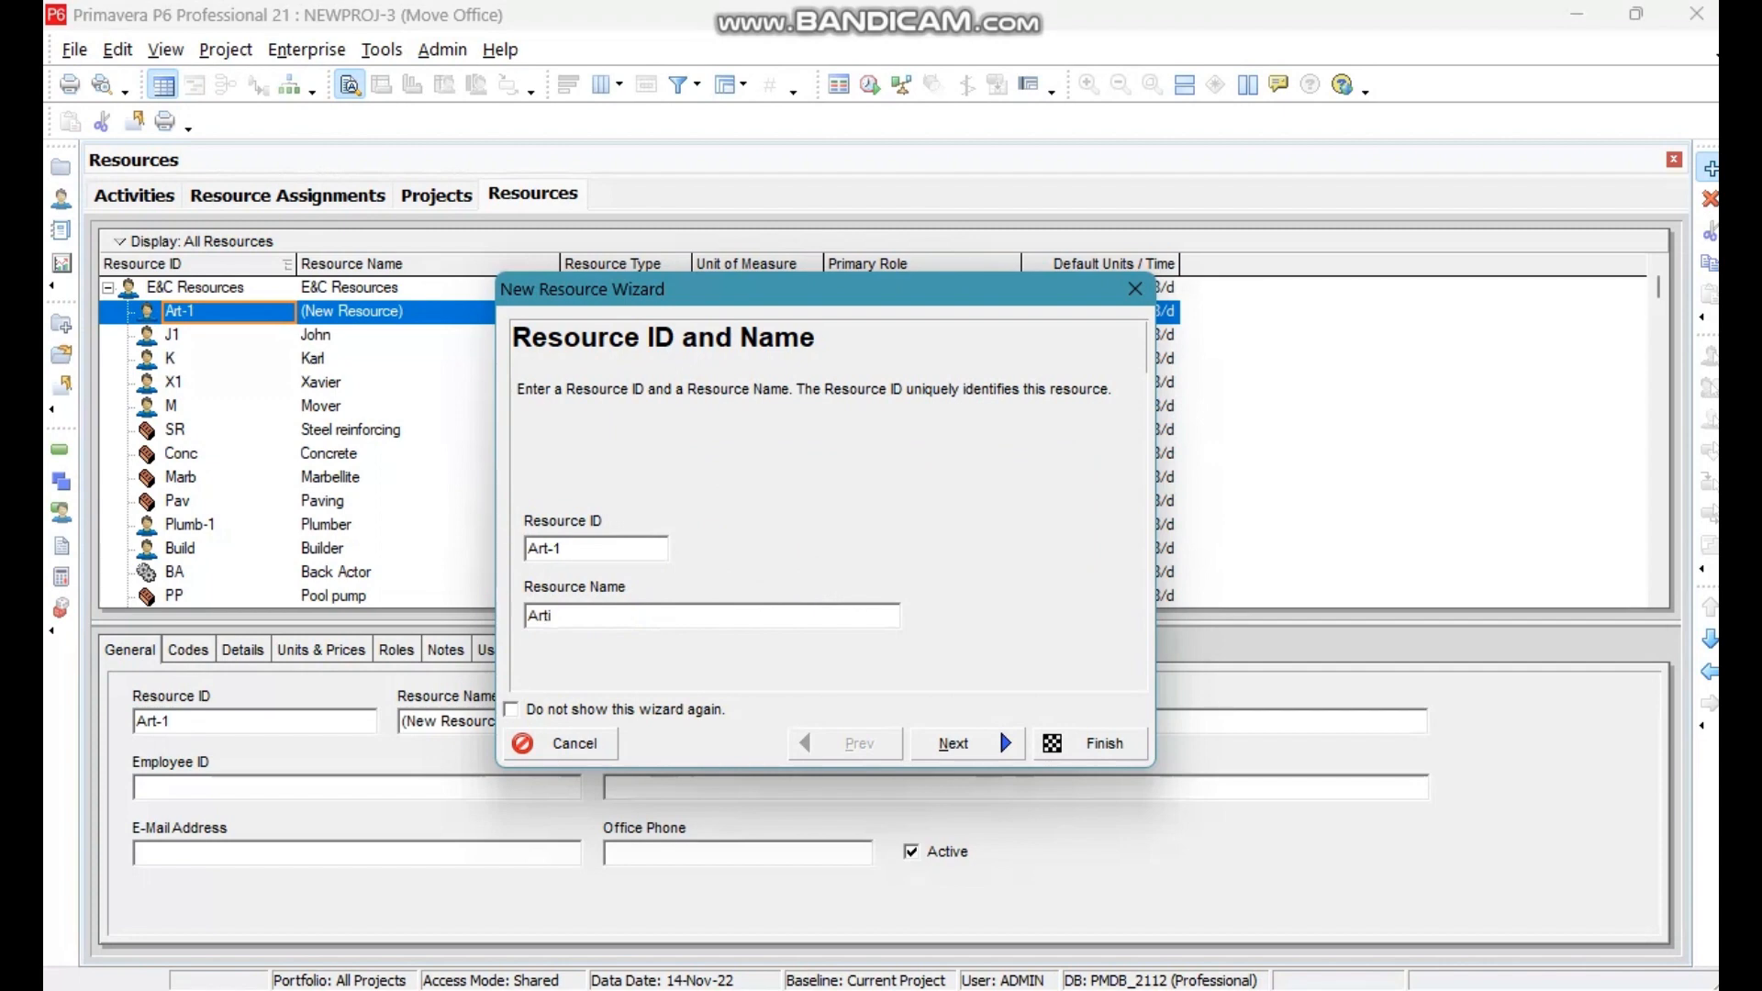
type("san")
left_click(959, 742)
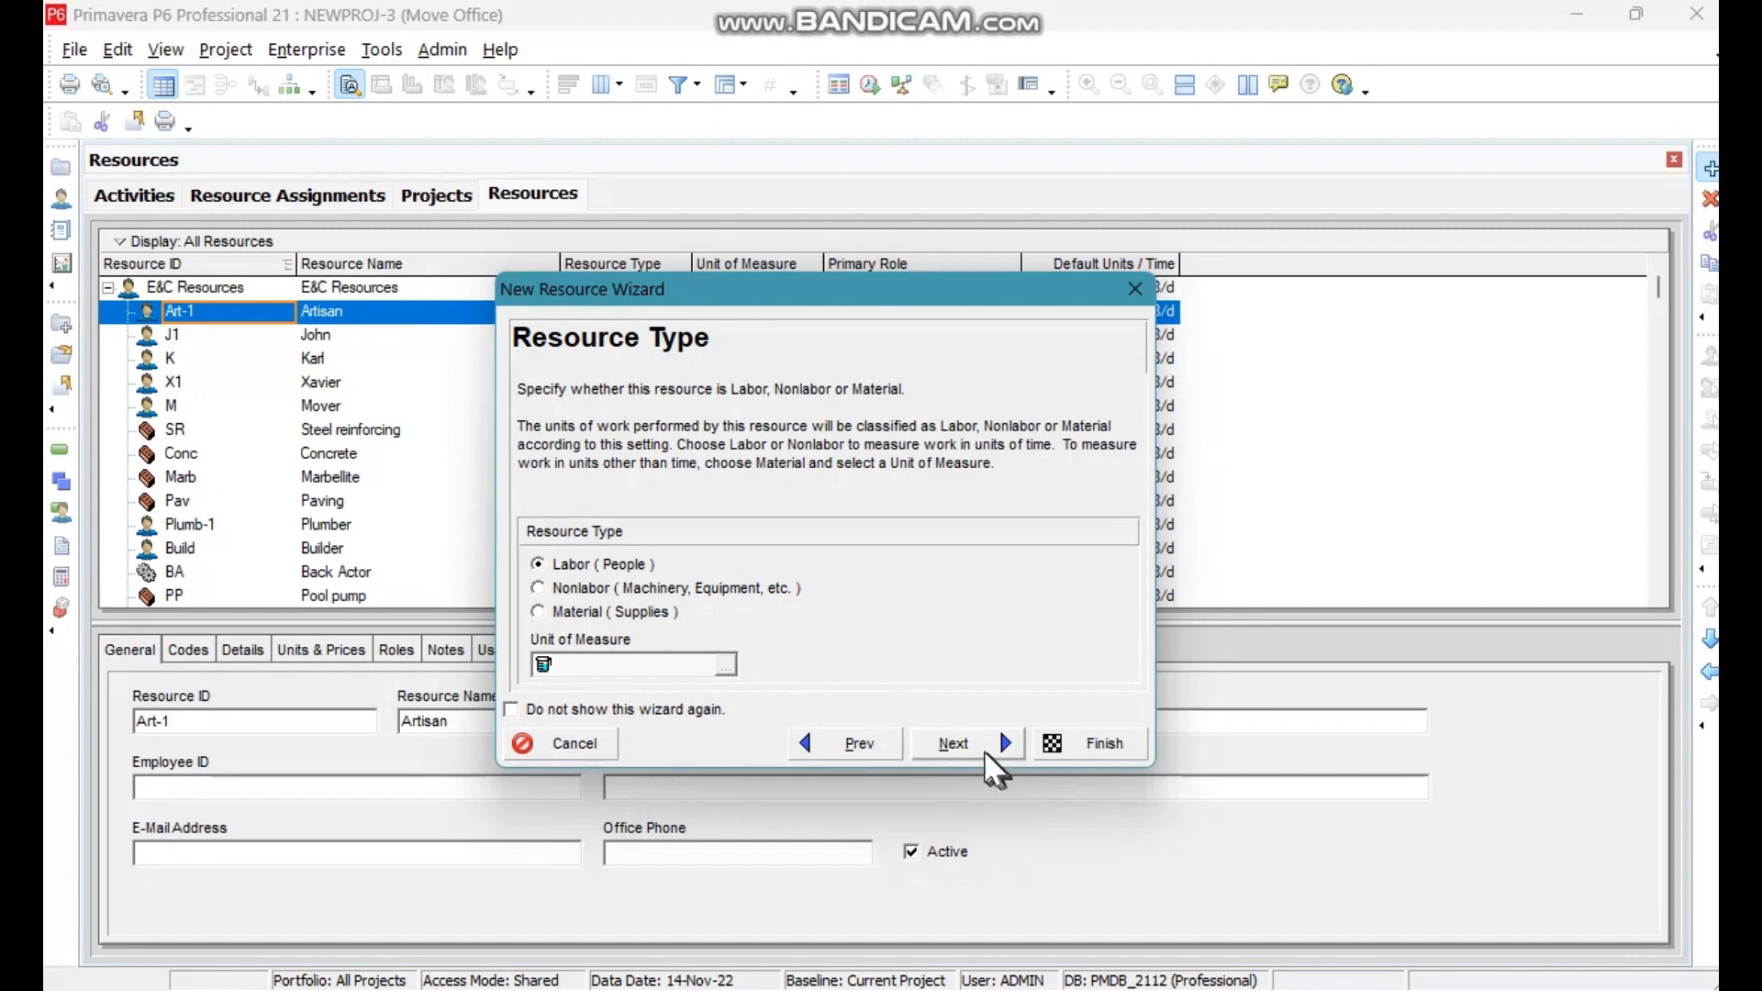
Keep the Artisan resource as Labor and set its price per unit to 150.
left_click(976, 750)
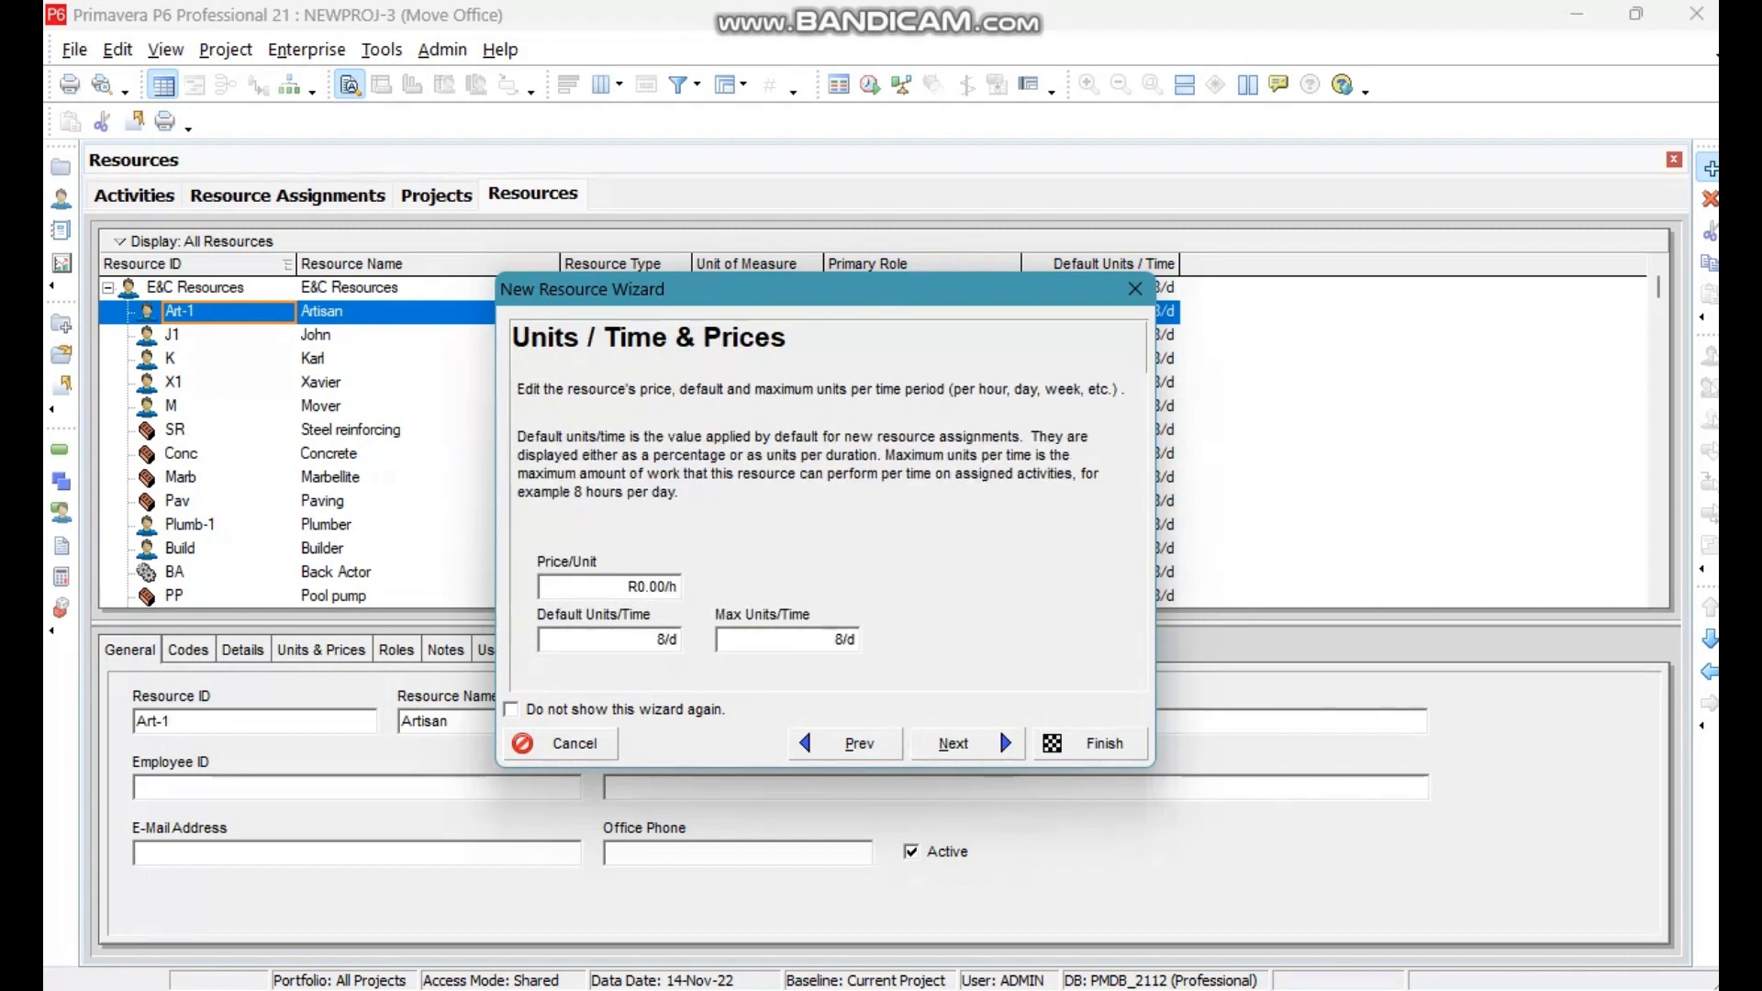
left_click(625, 586)
double_click(670, 586)
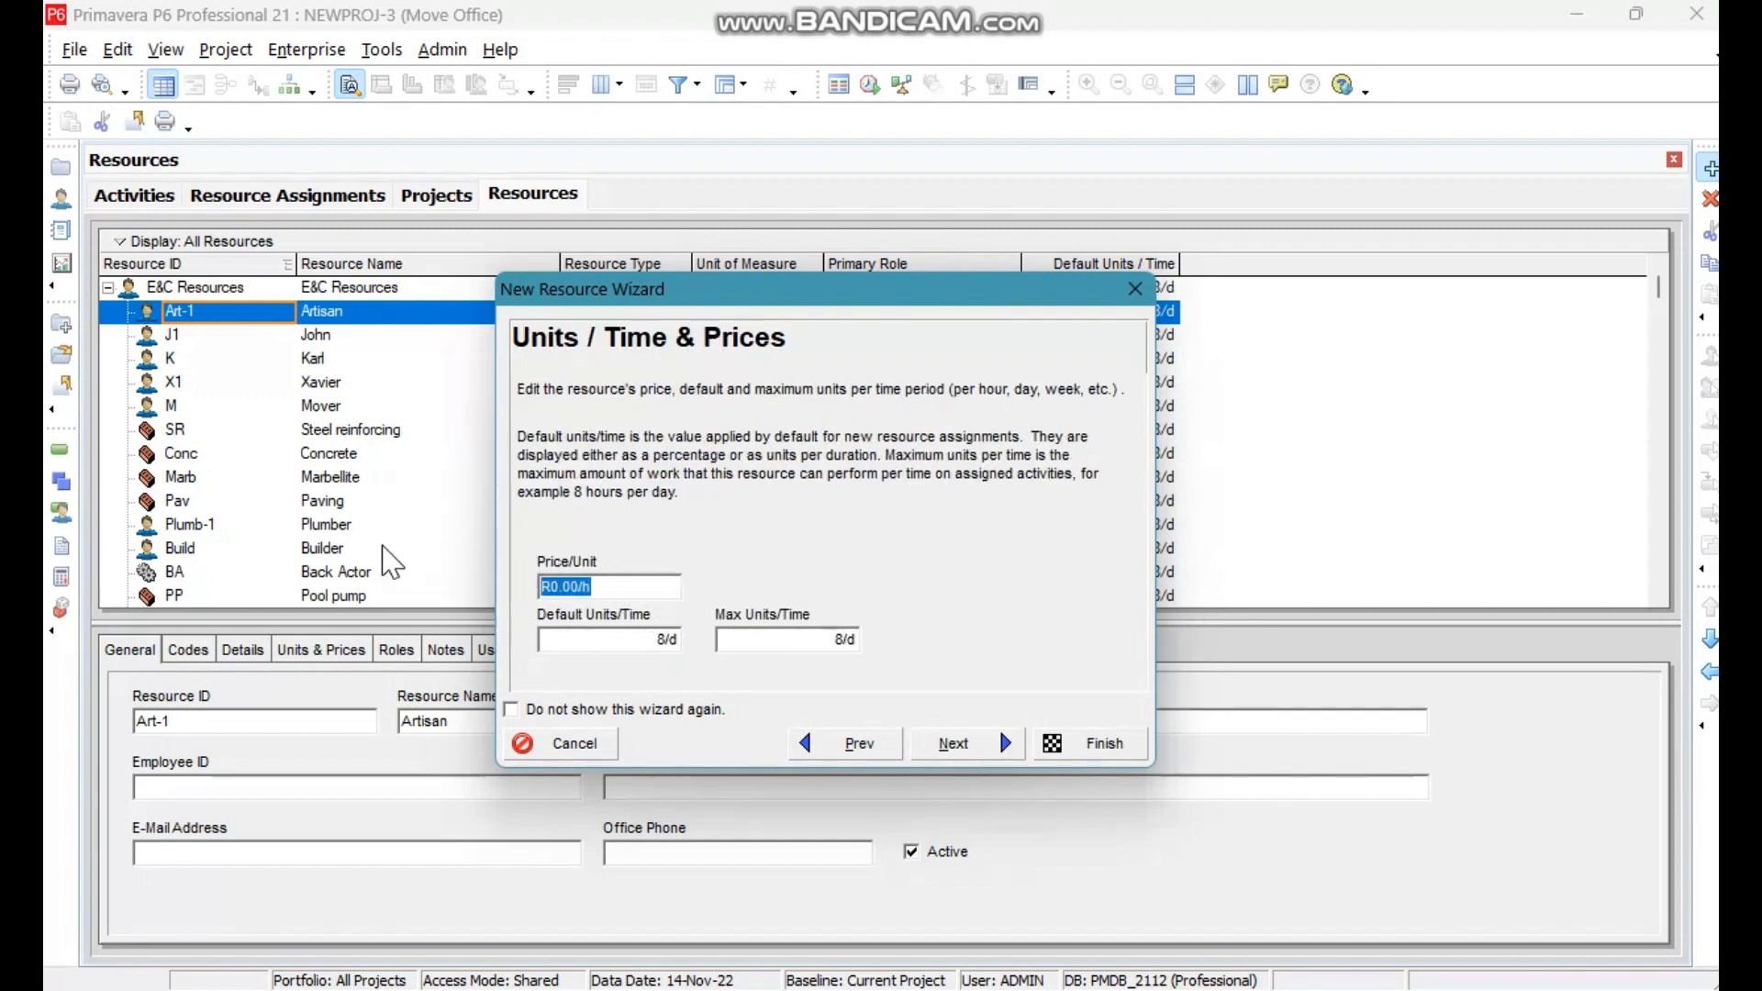
type("150")
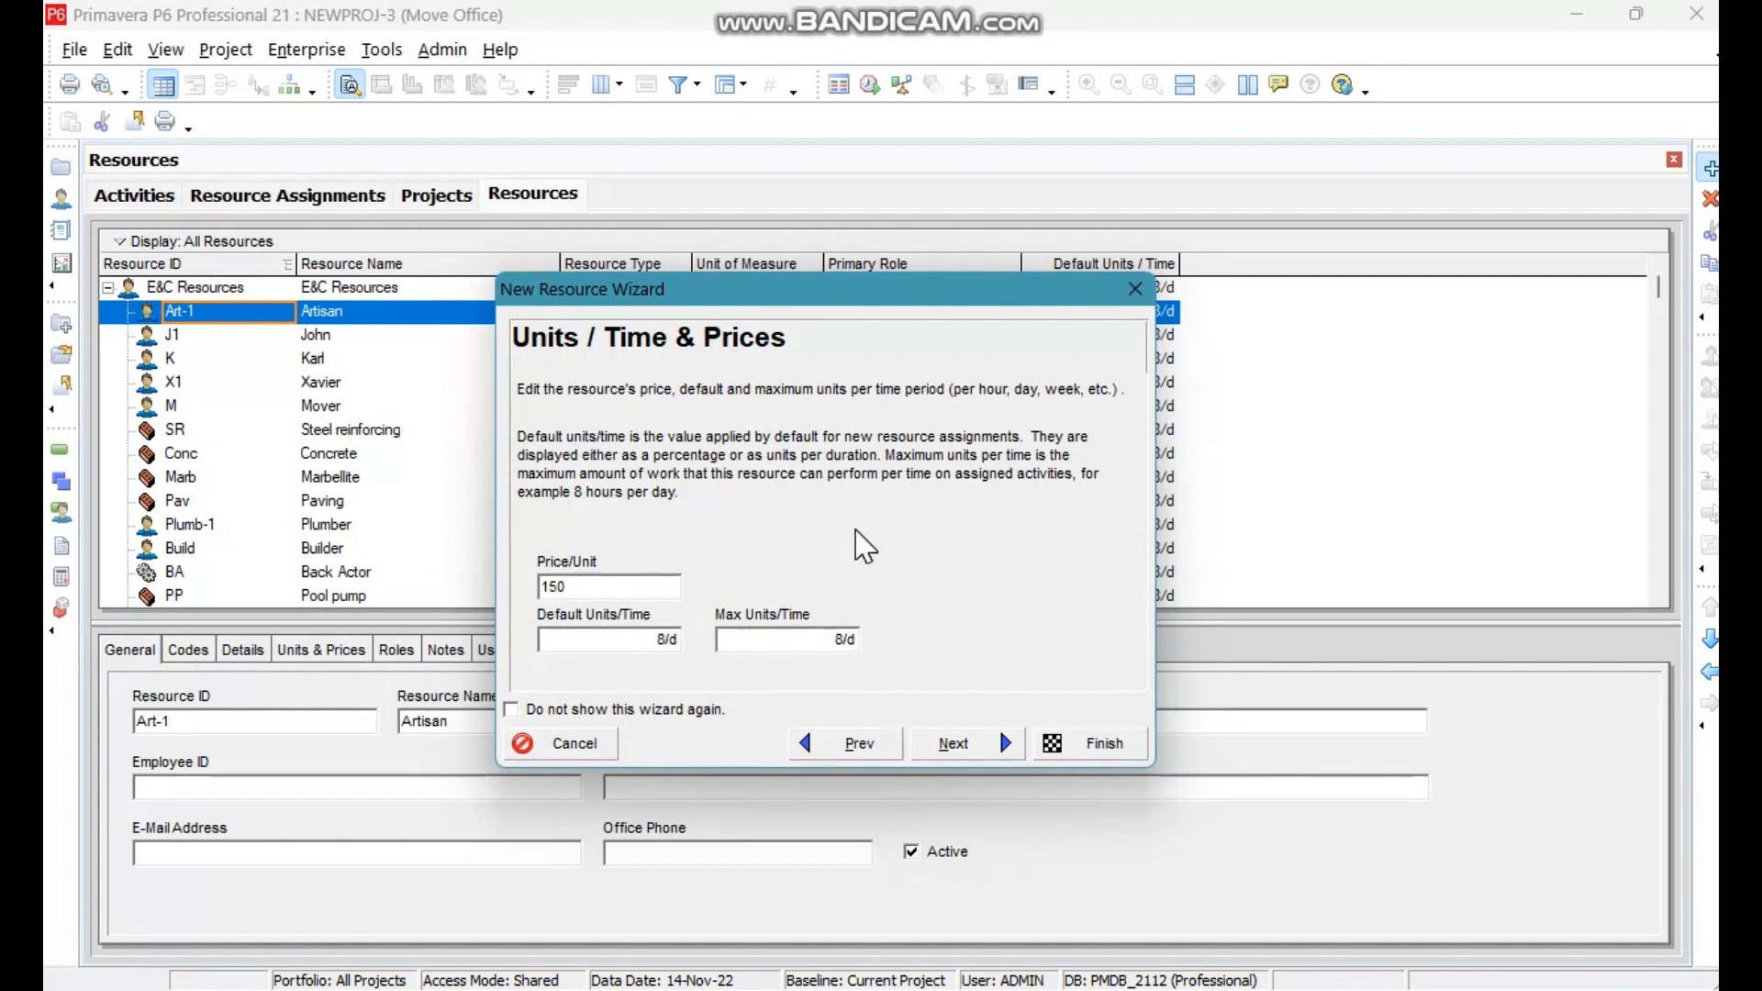
left_click(980, 745)
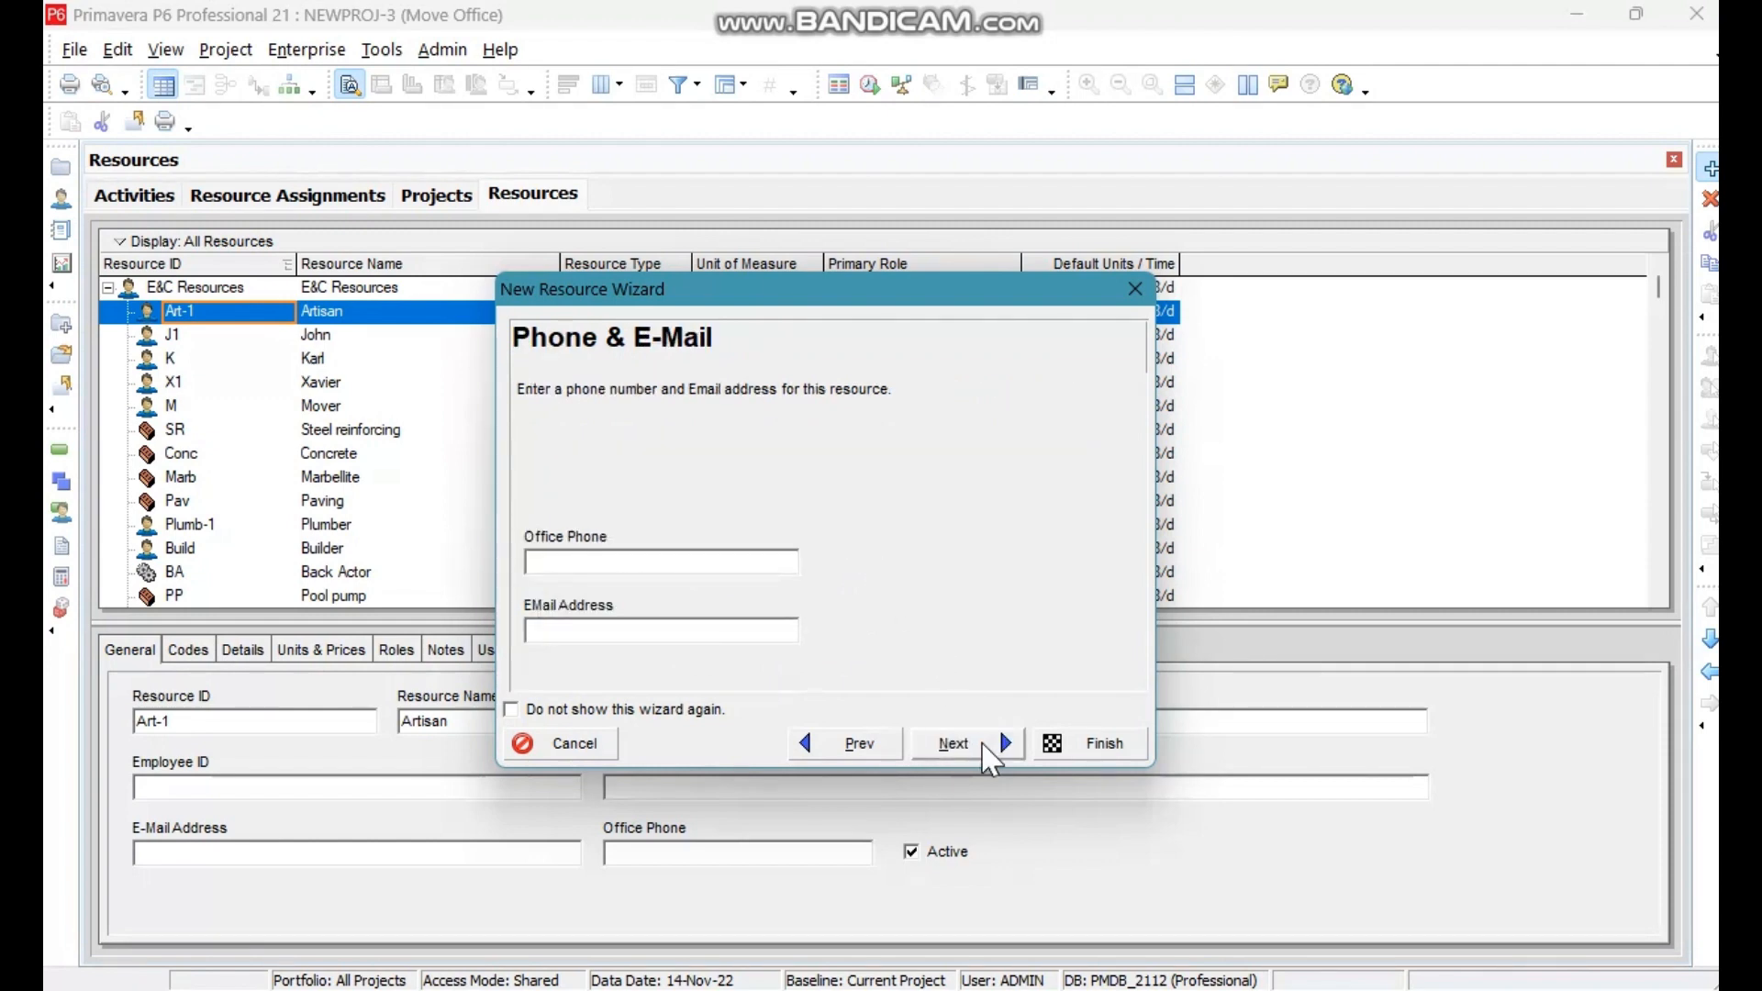
Complete the Artisan resource without contact details or roles, keeping the Trades - 5 Day Workweek calendar and auto-computed actuals.
left_click(981, 745)
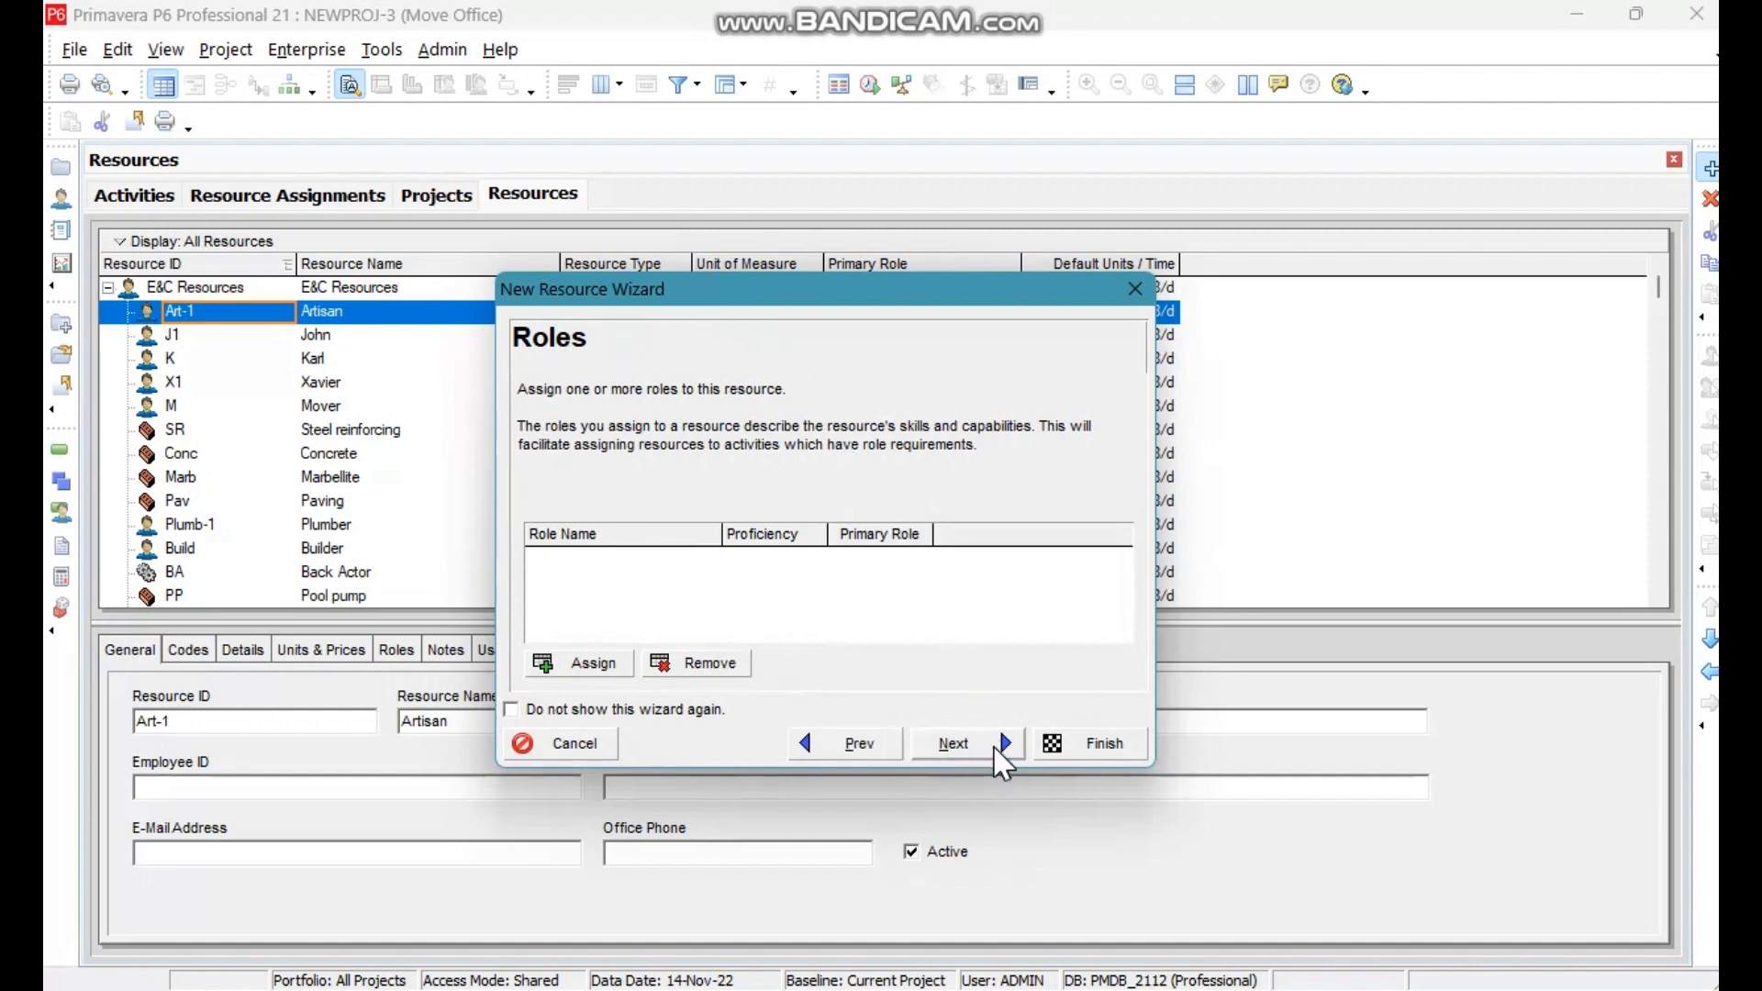
left_click(994, 748)
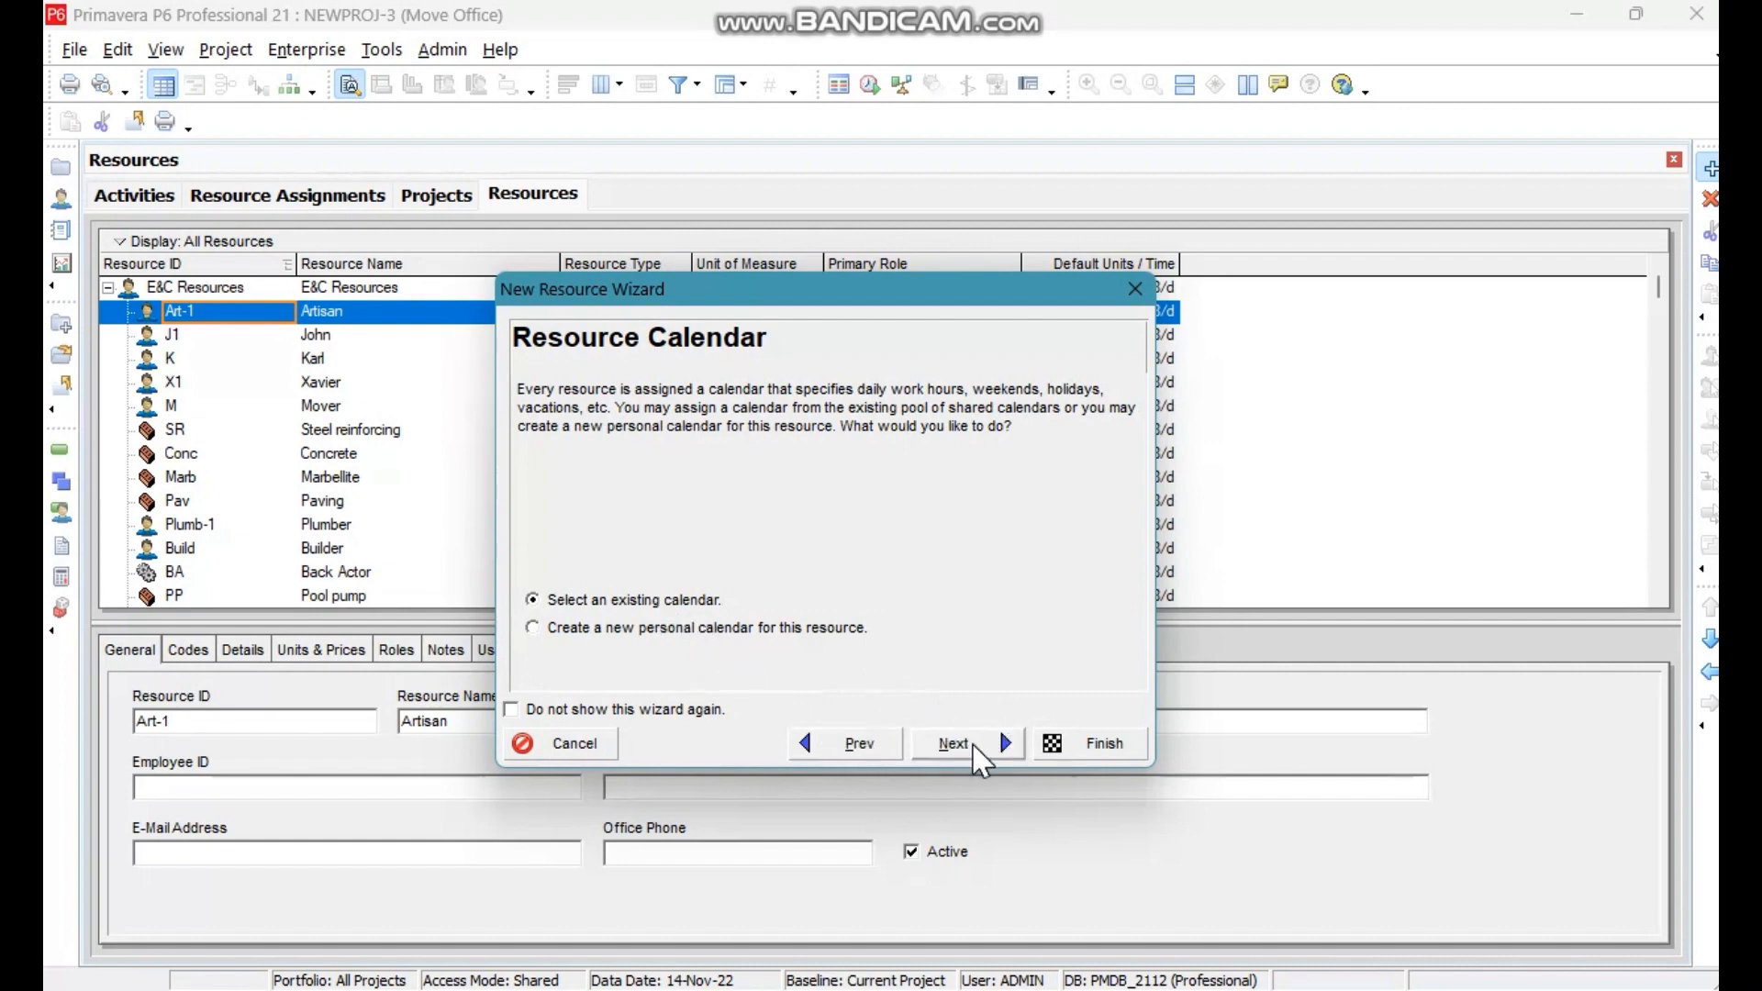
left_click(978, 755)
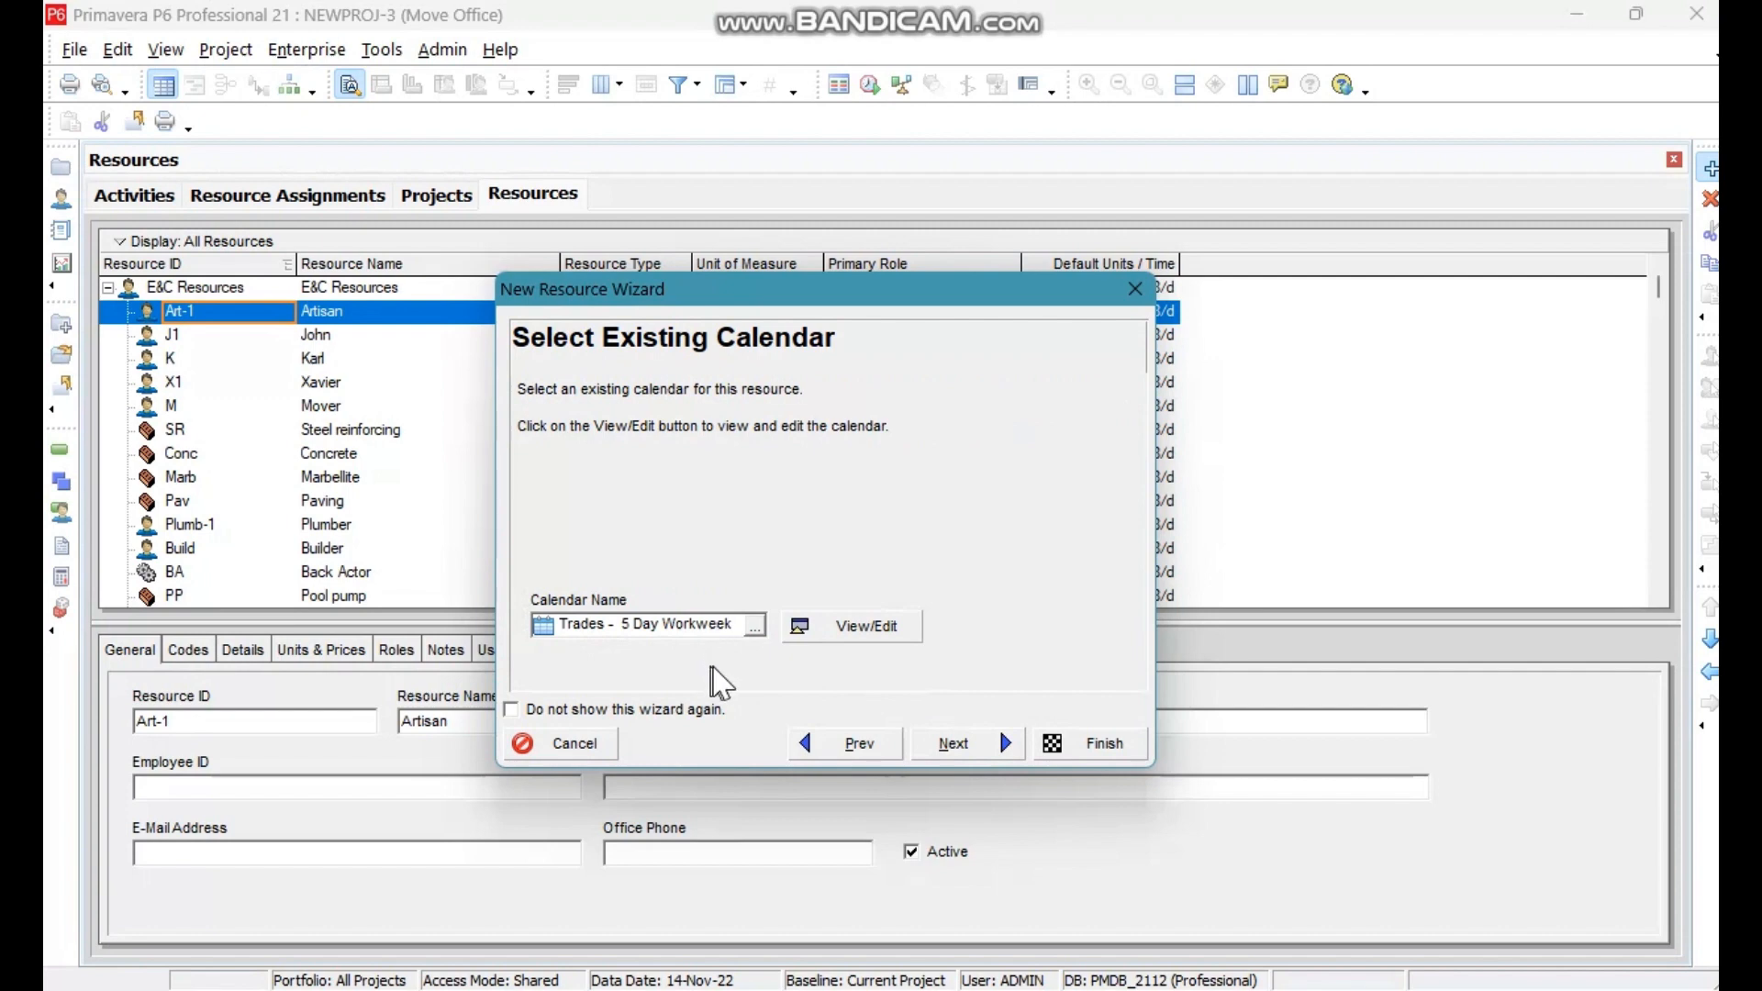
left_click(949, 745)
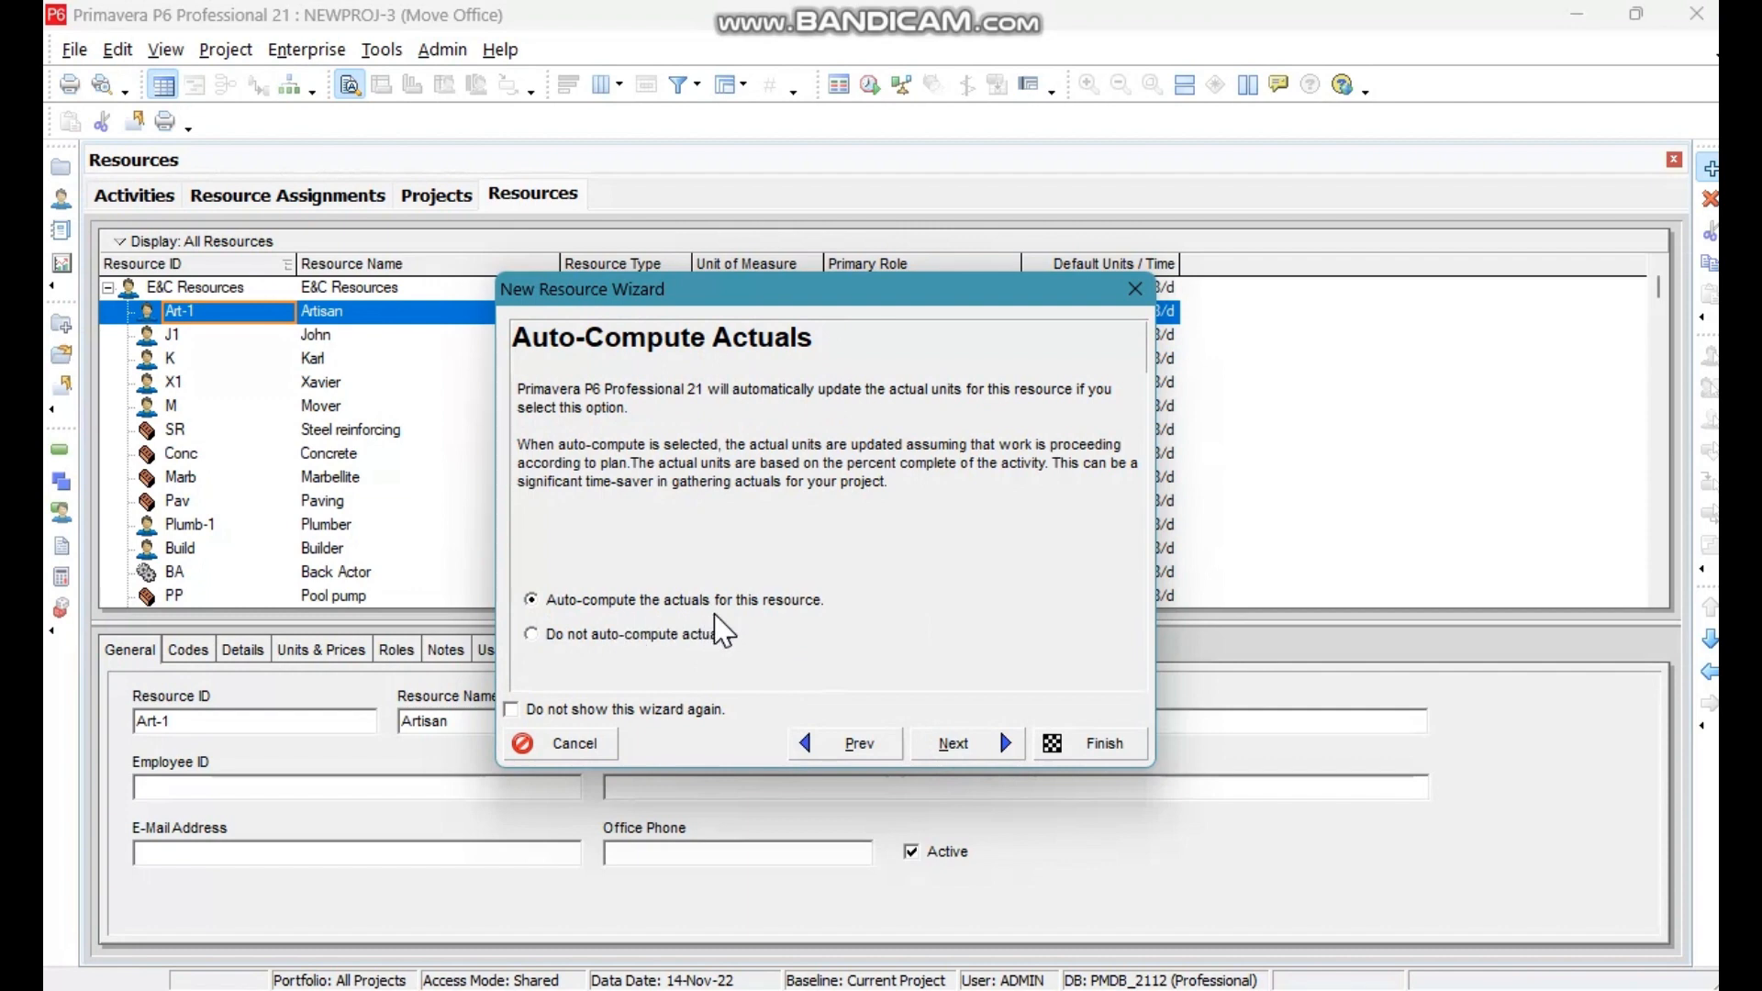
left_click(968, 750)
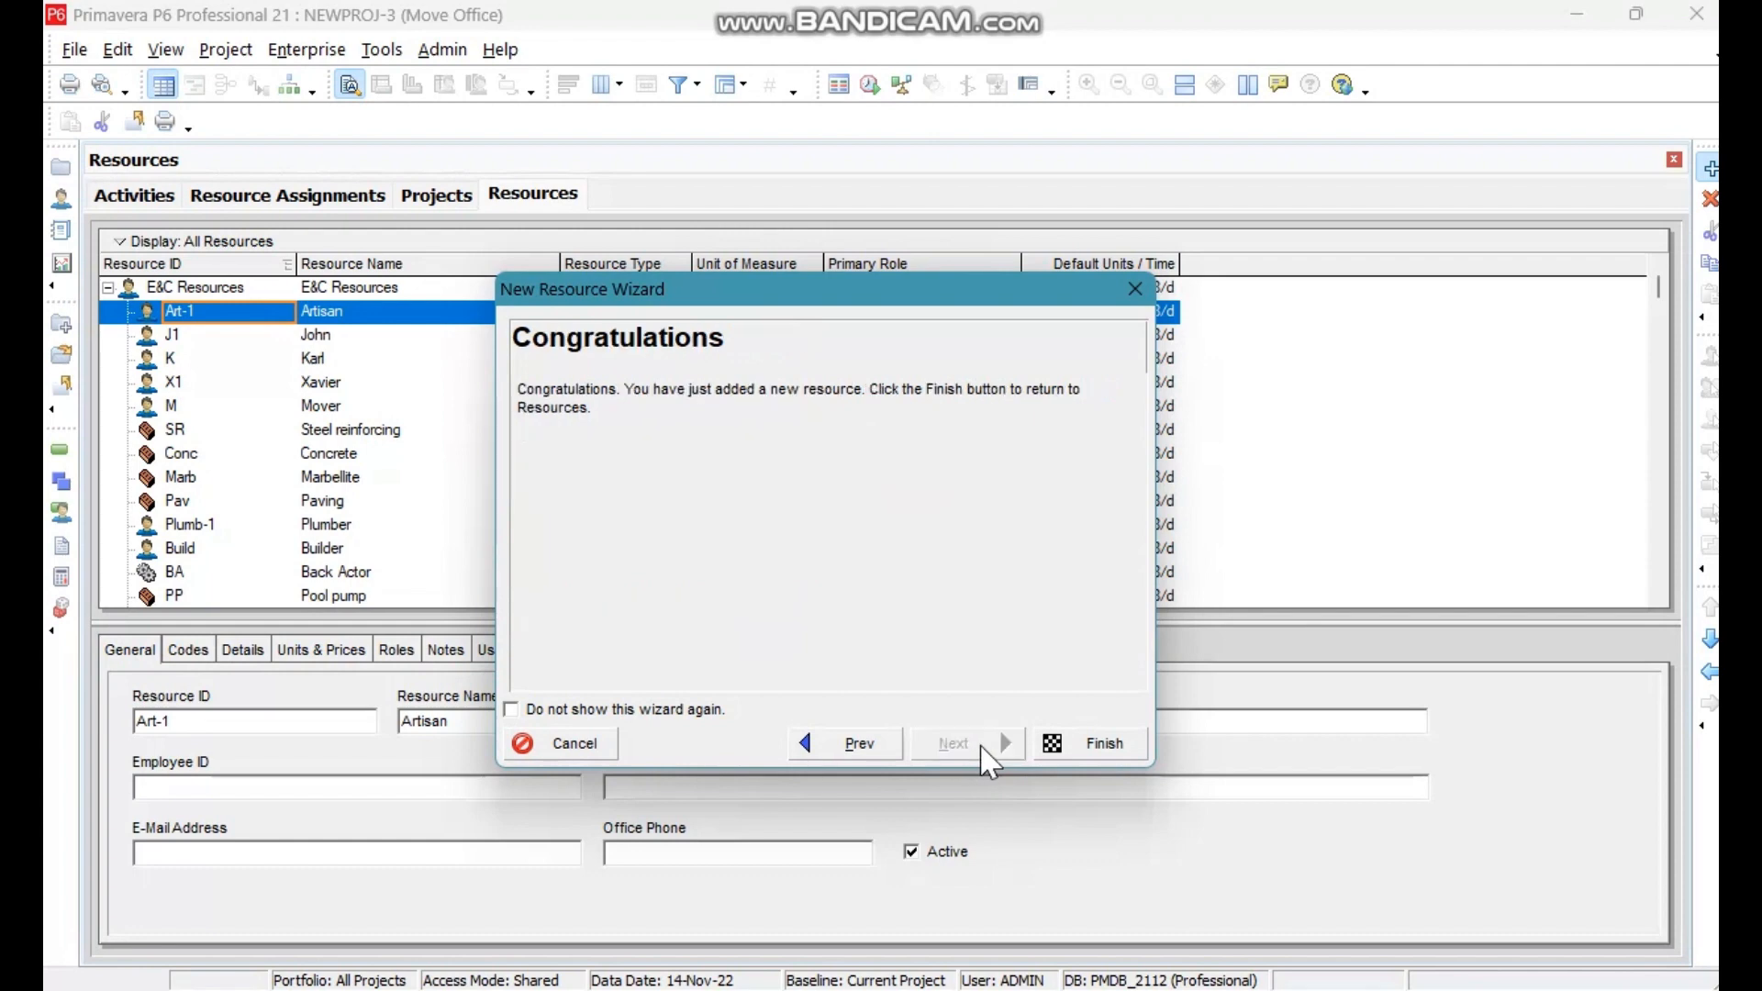
left_click(1105, 741)
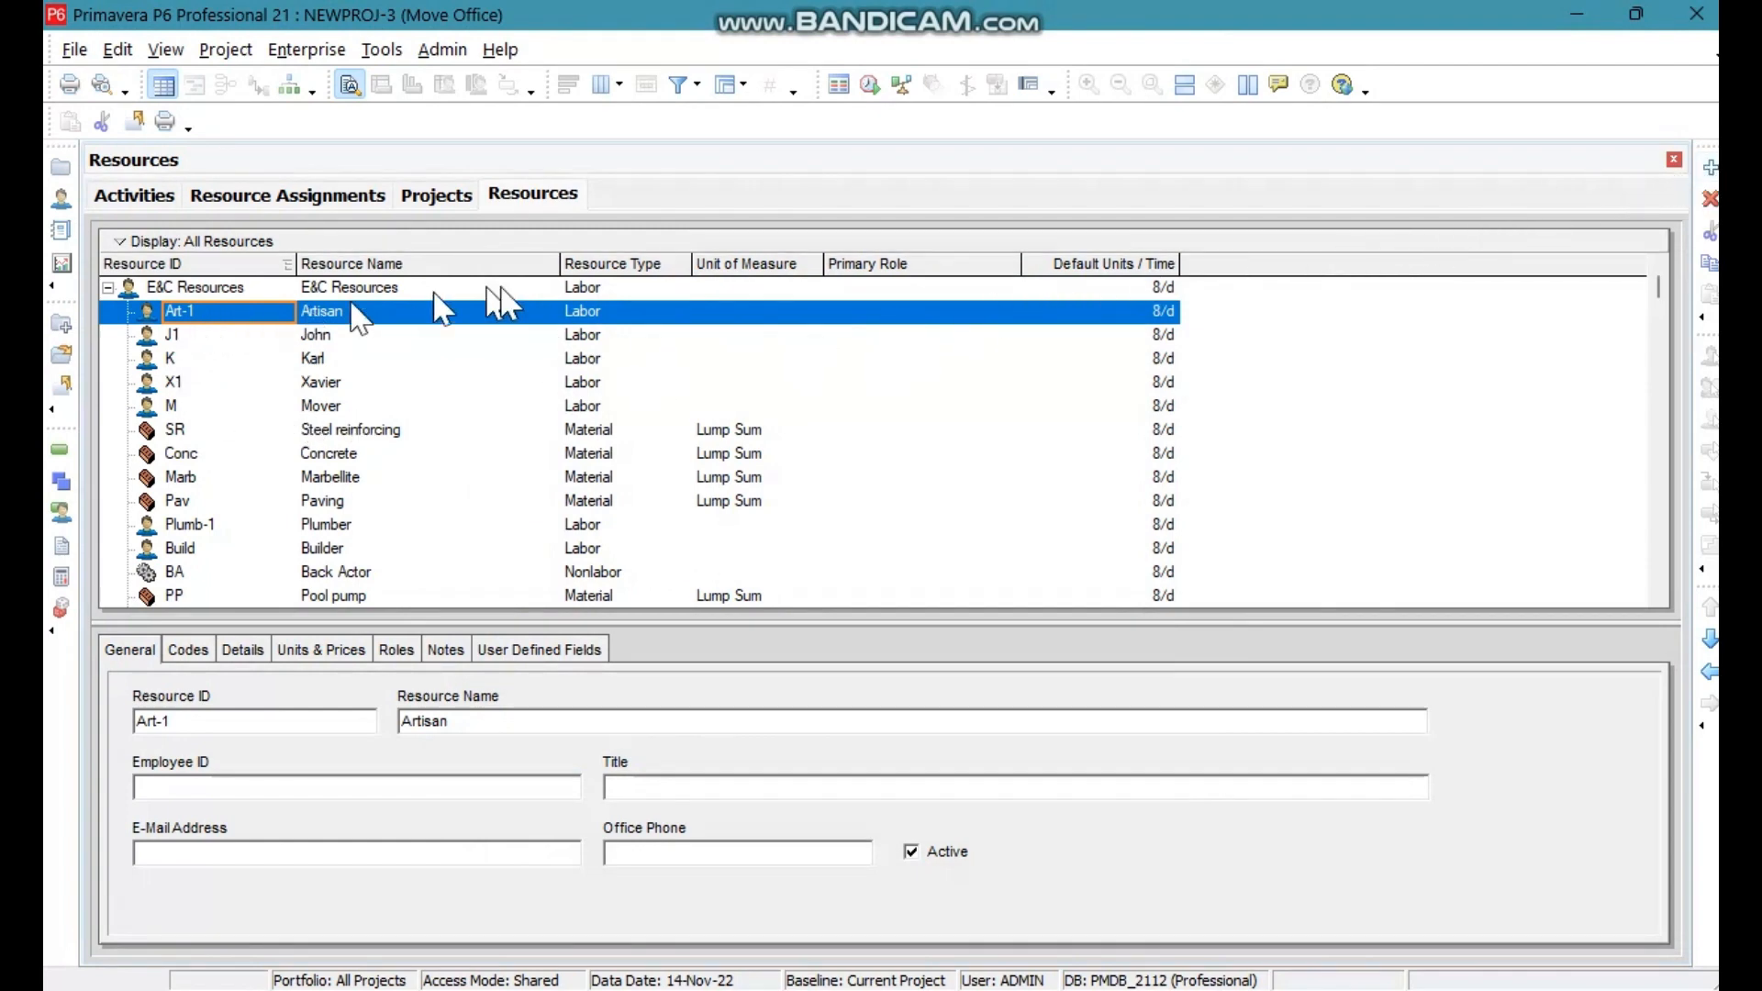
Add another resource with Build as its ID, accept the unique variant offered, and name it Builder.
left_click(1710, 168)
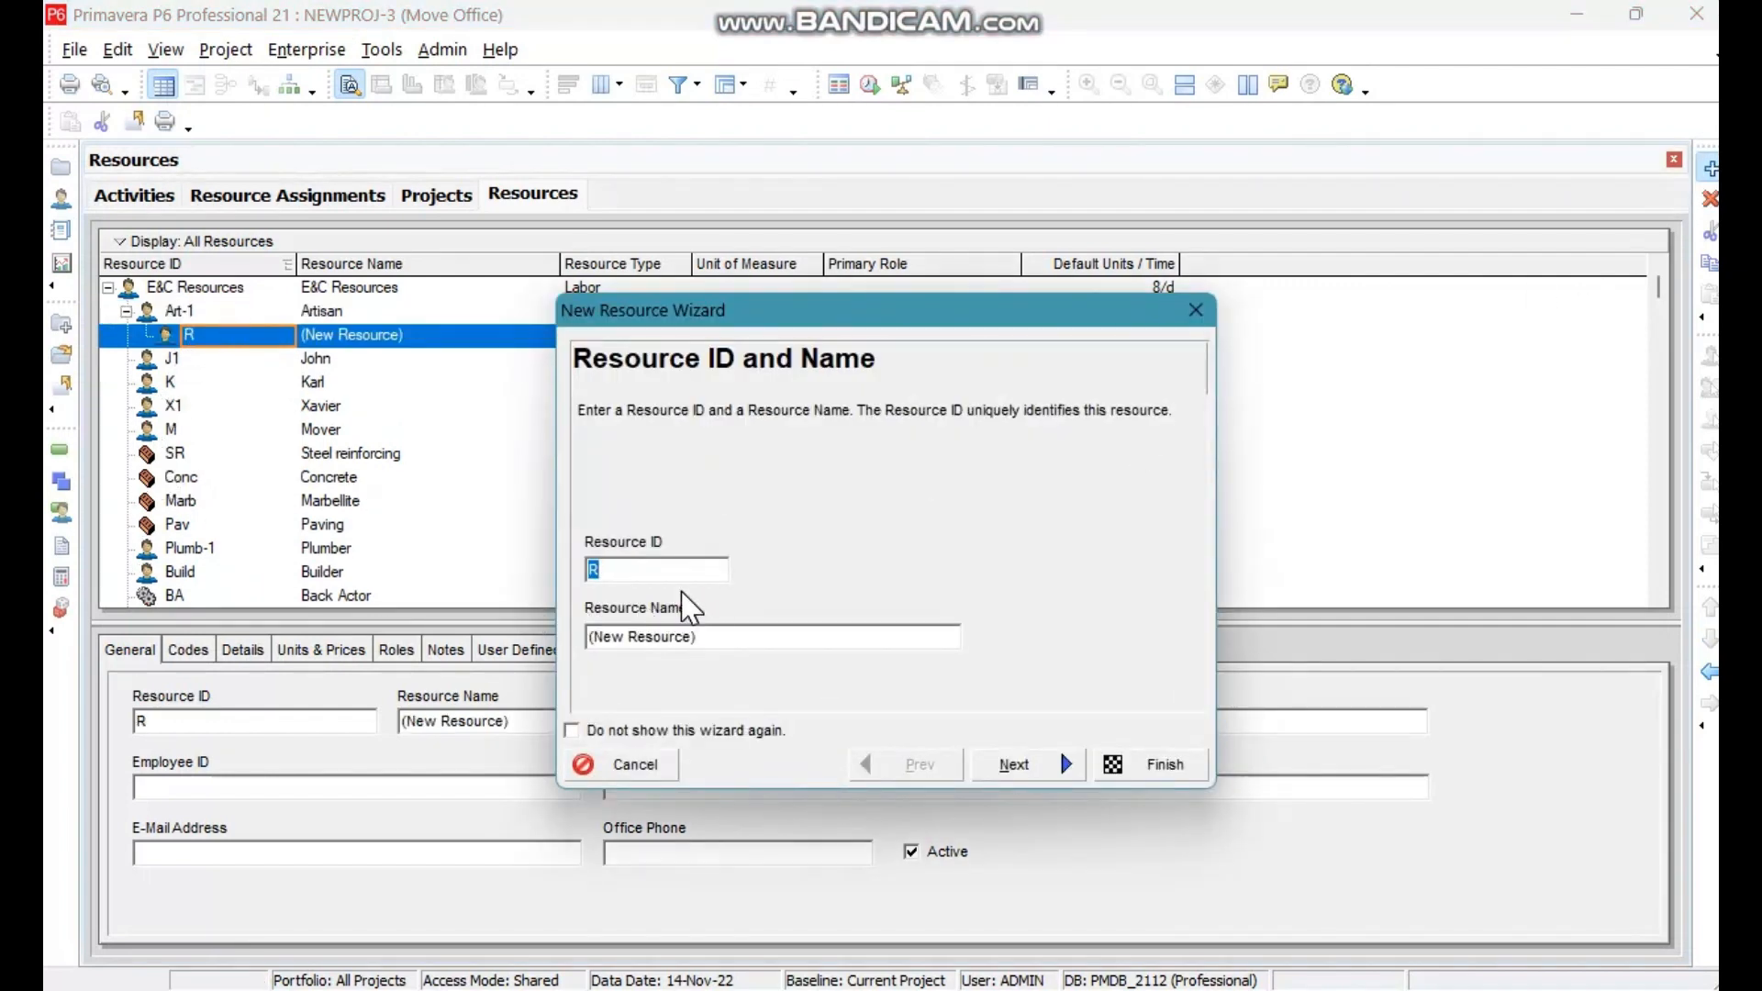
type("Build")
left_click(760, 640)
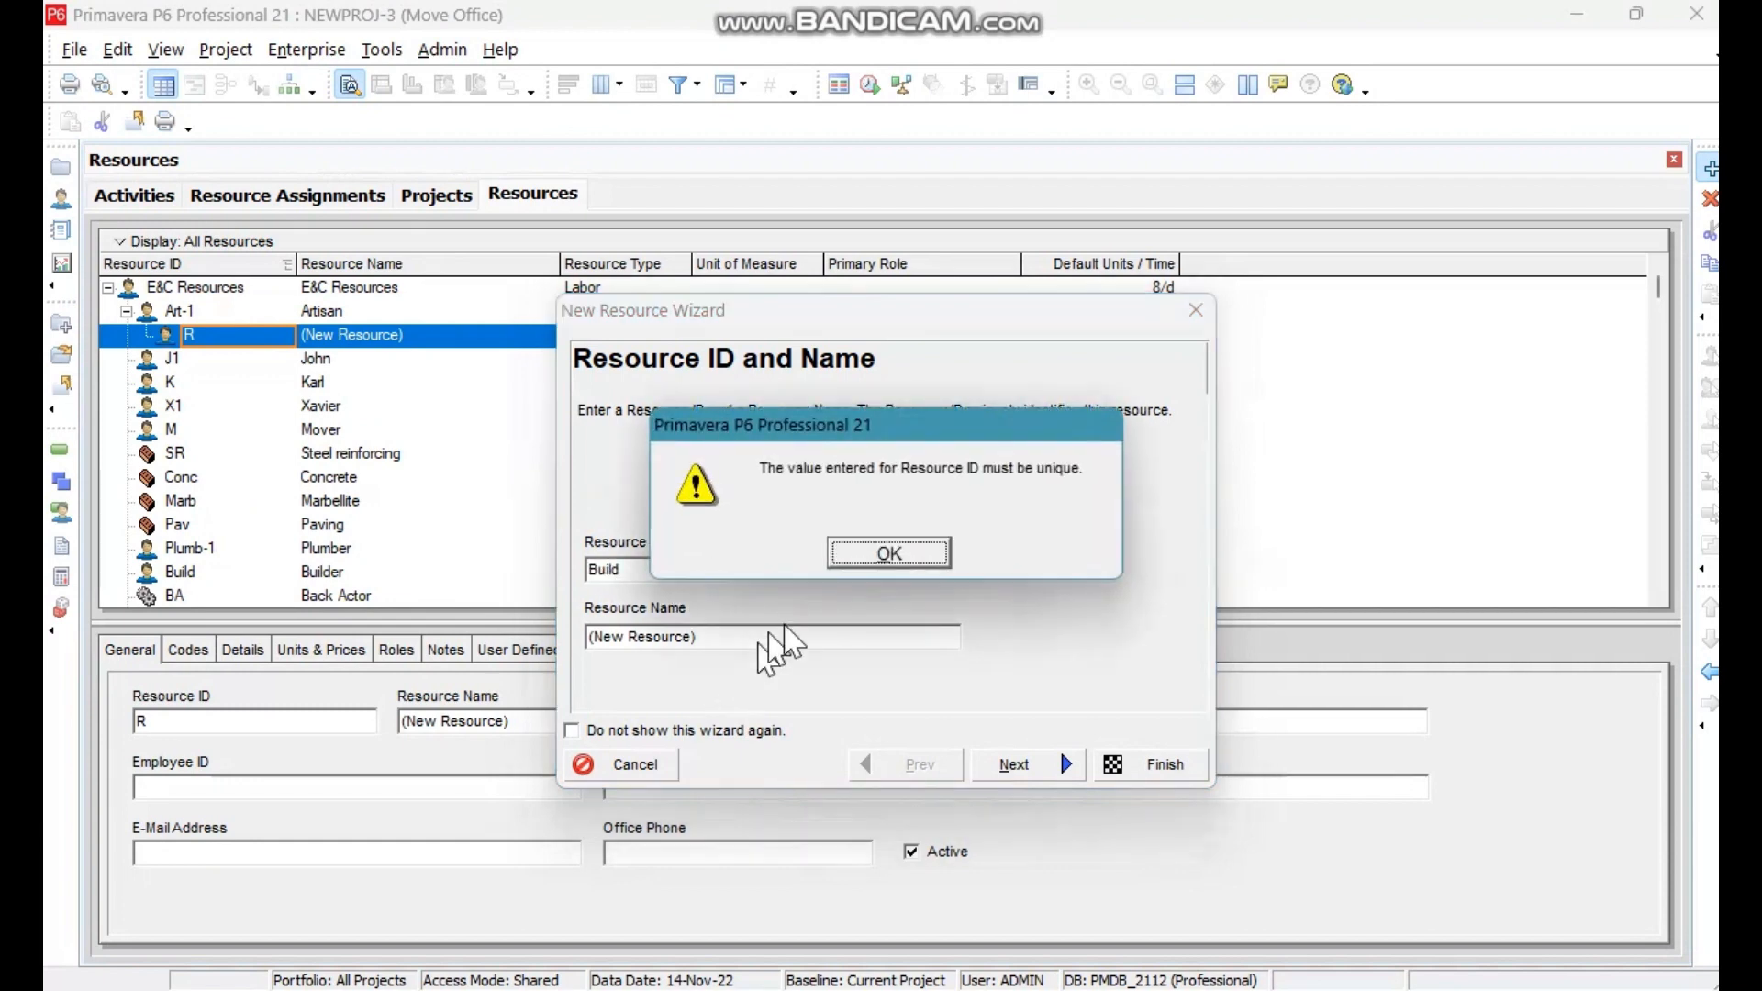
left_click(886, 554)
left_click(755, 636)
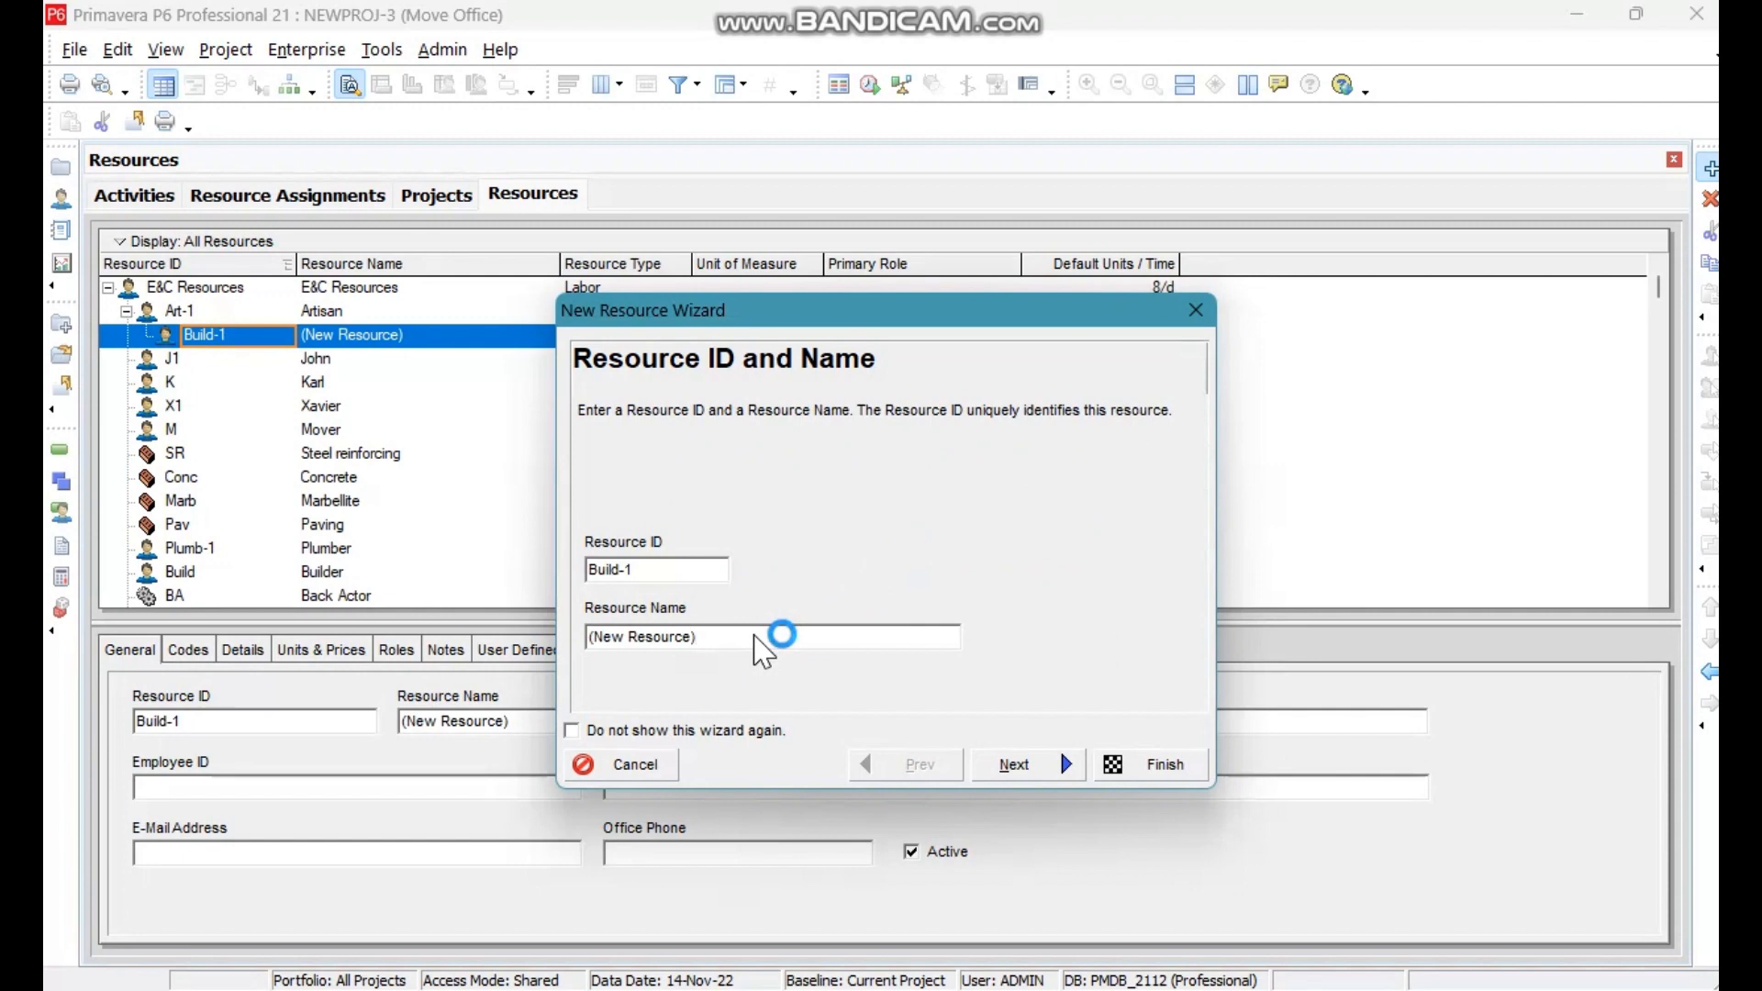
left_click_drag(754, 634, 587, 636)
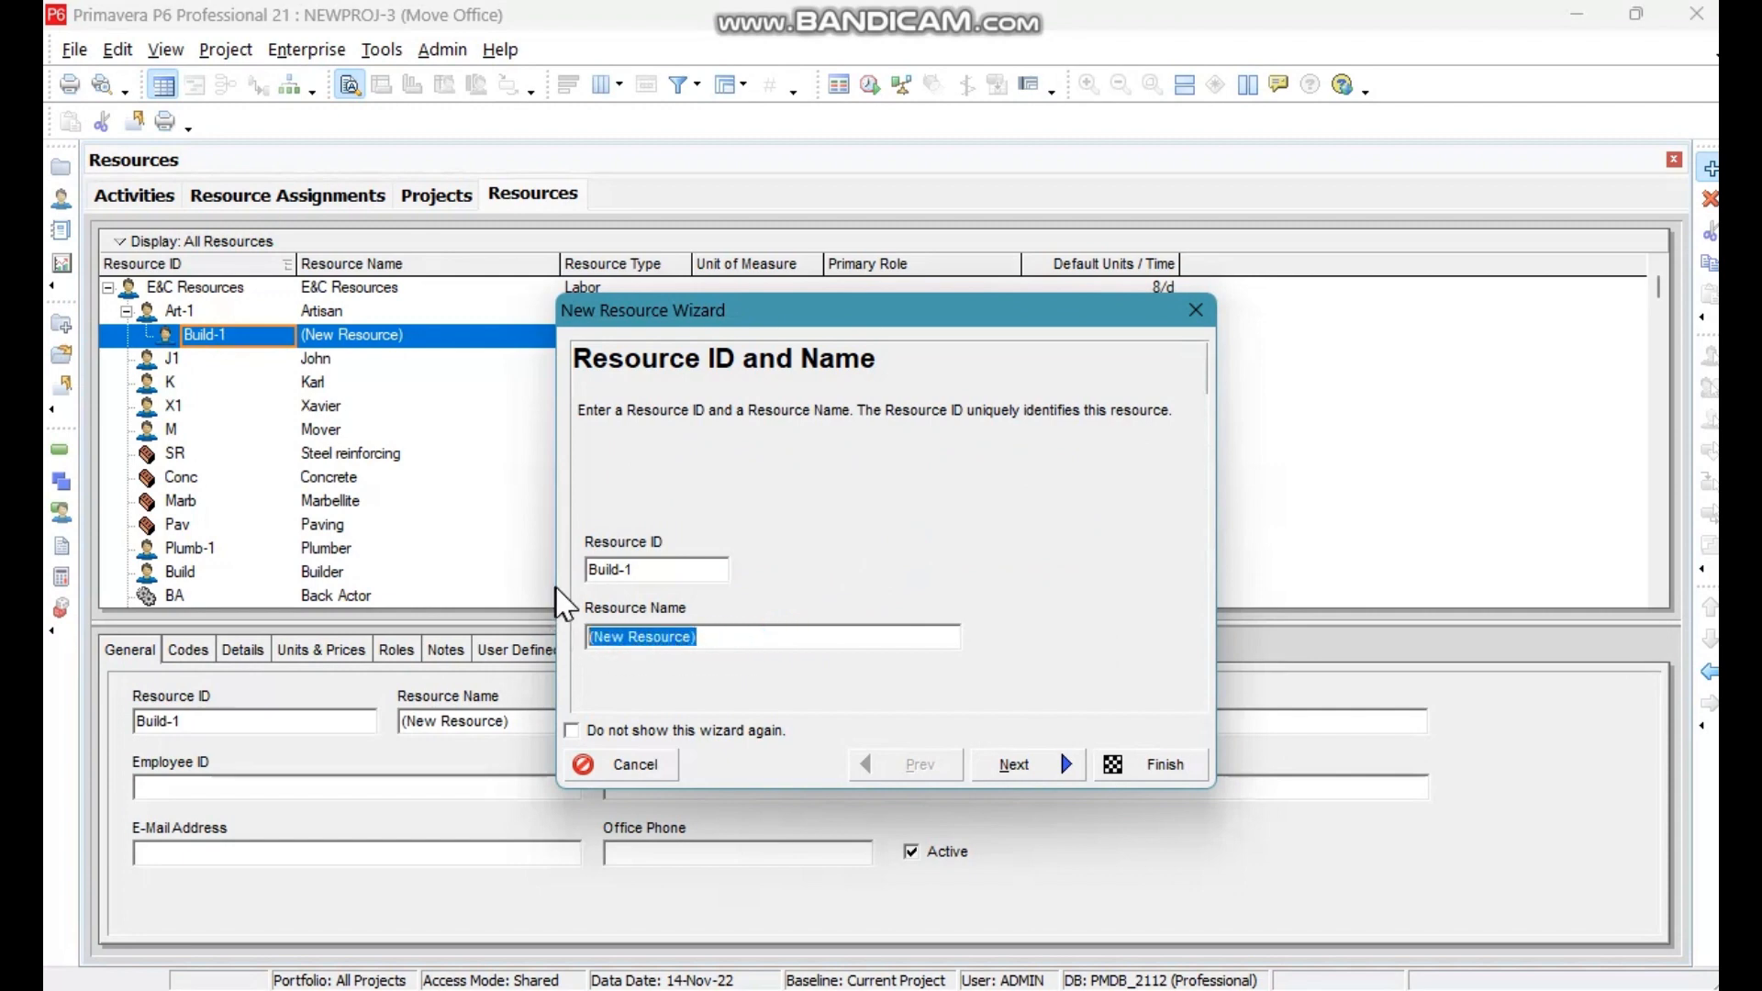
type("Builder")
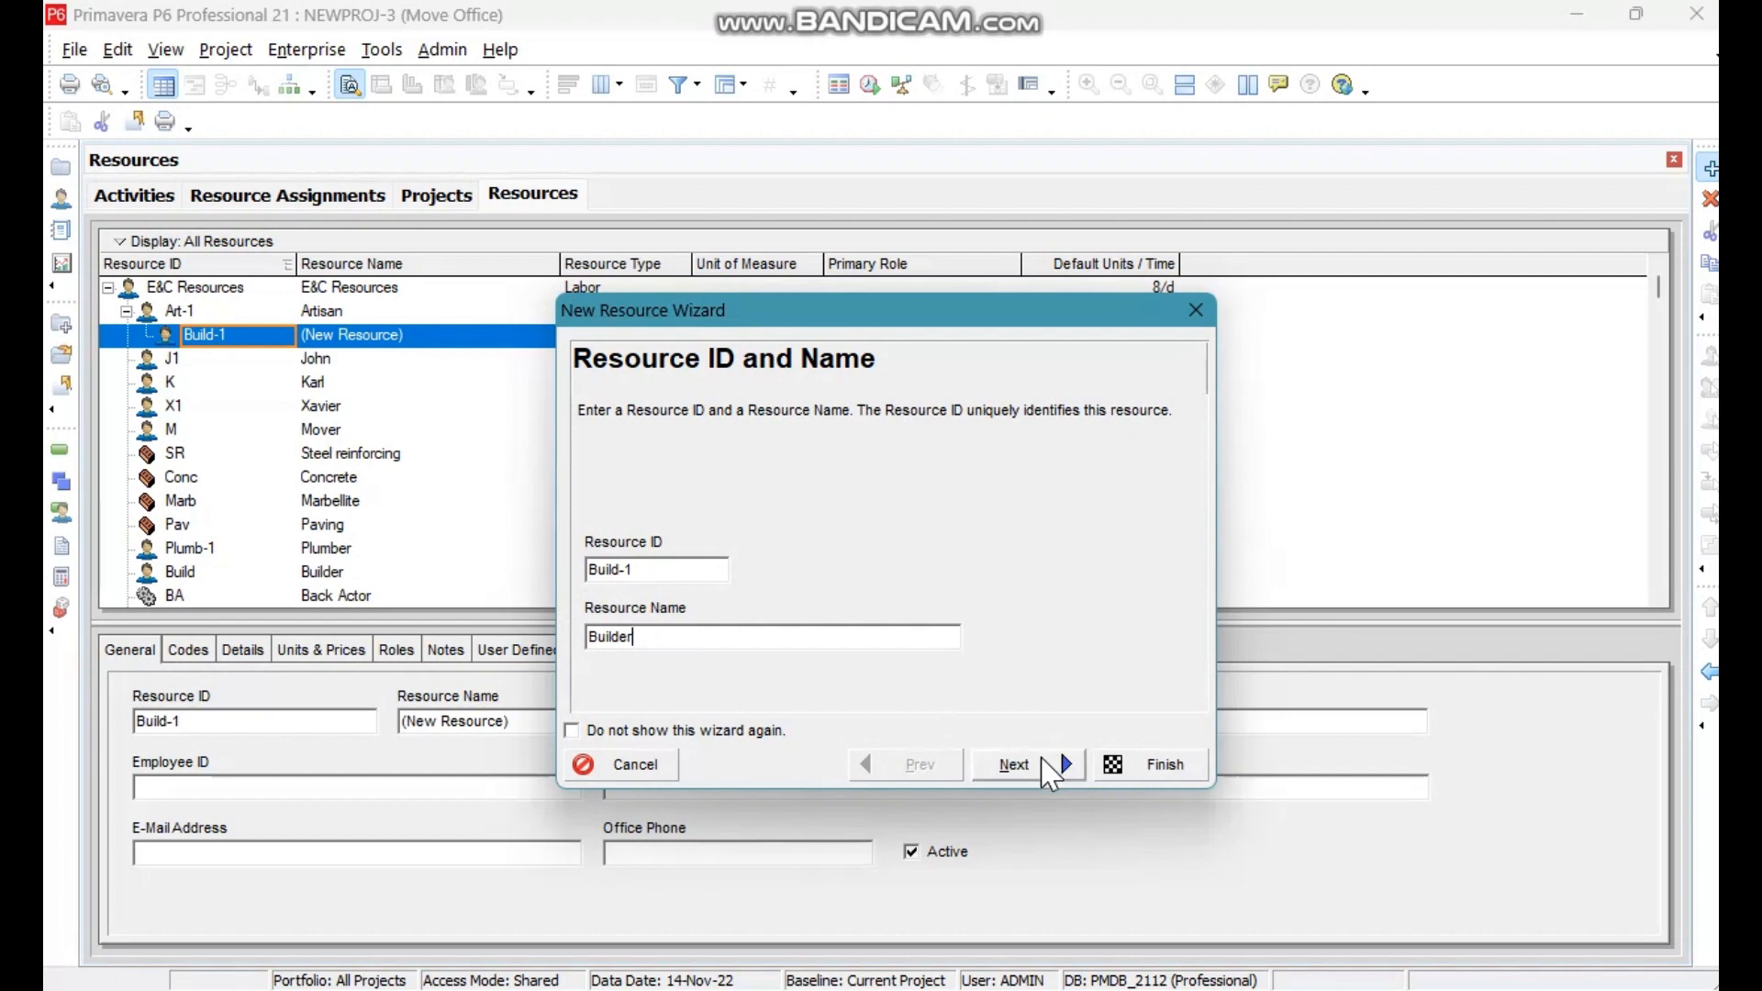
left_click(1014, 765)
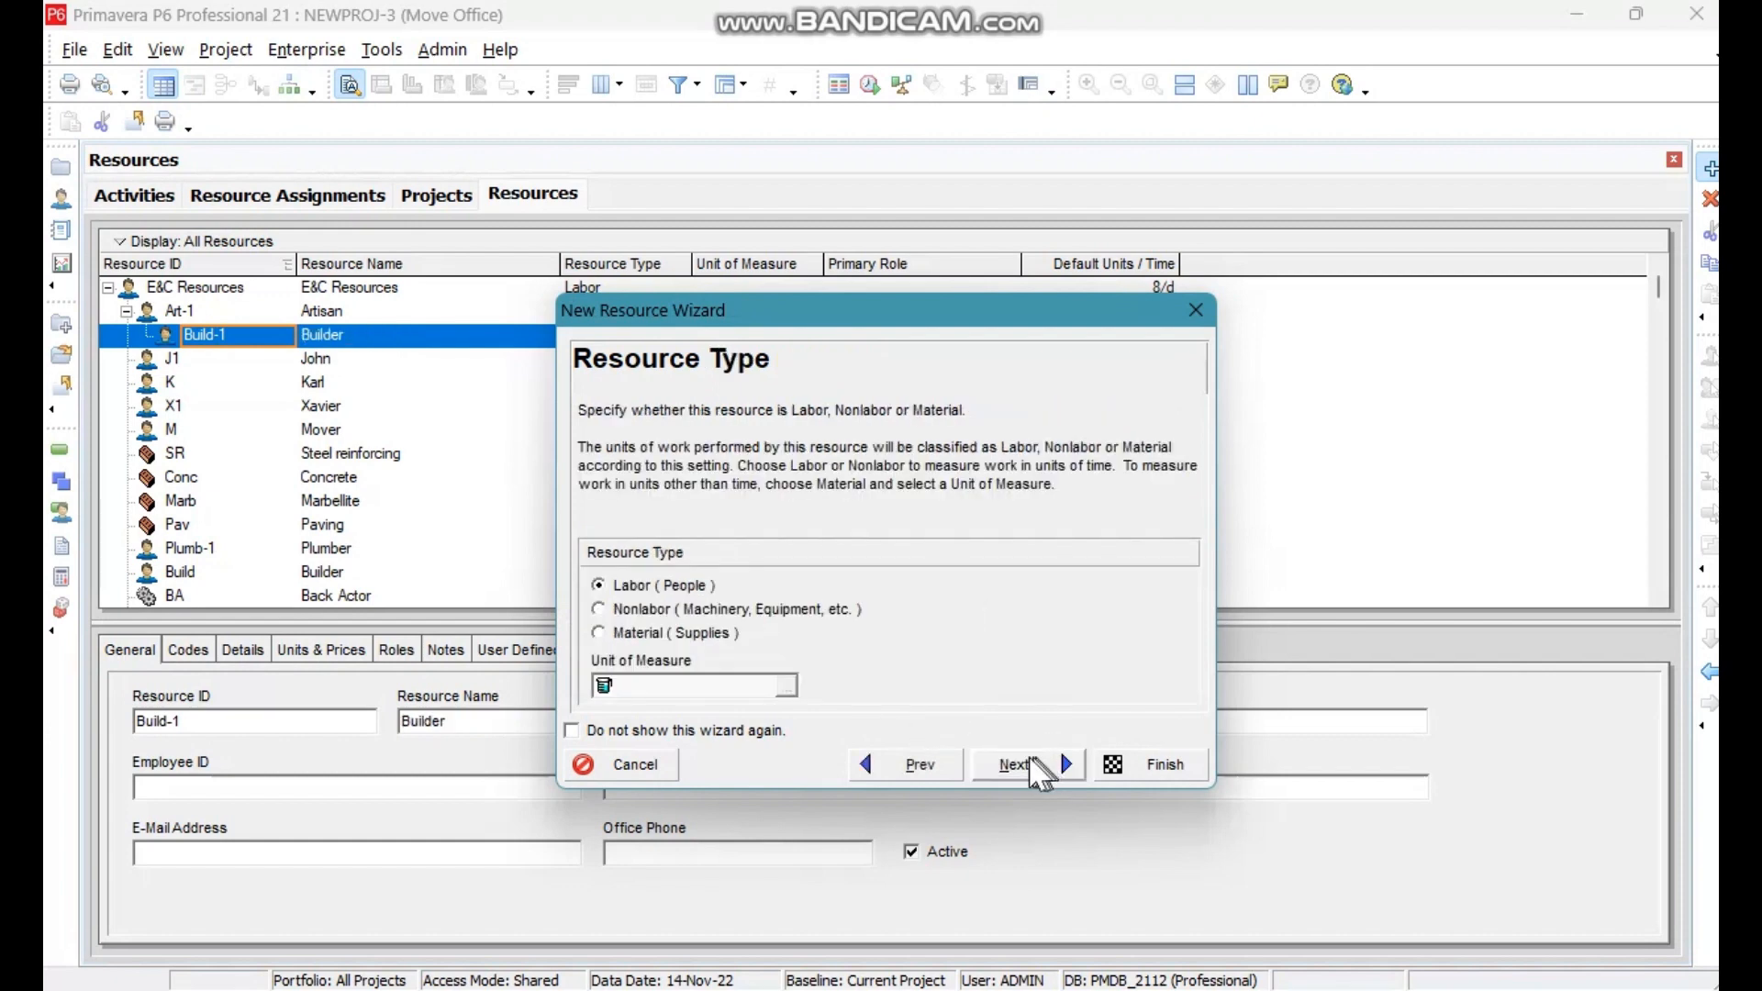
Keep the new Builder resource as Labor and set its price per unit to 150.
left_click(1035, 767)
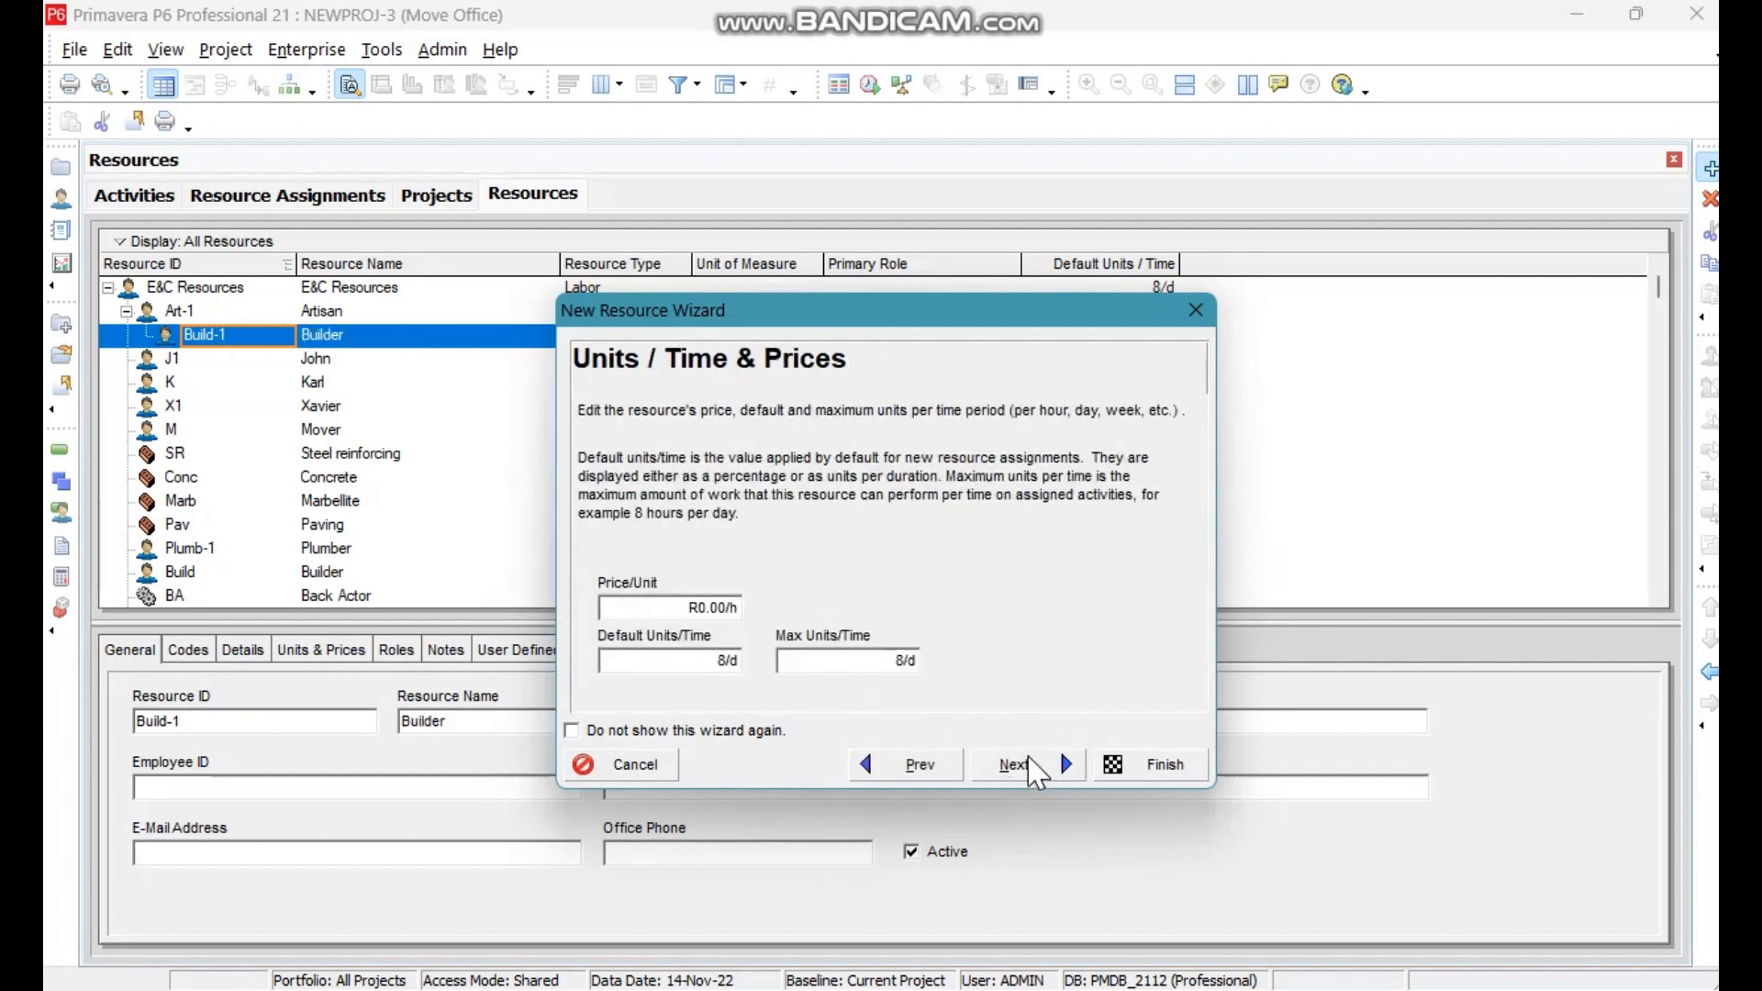
left_click(667, 608)
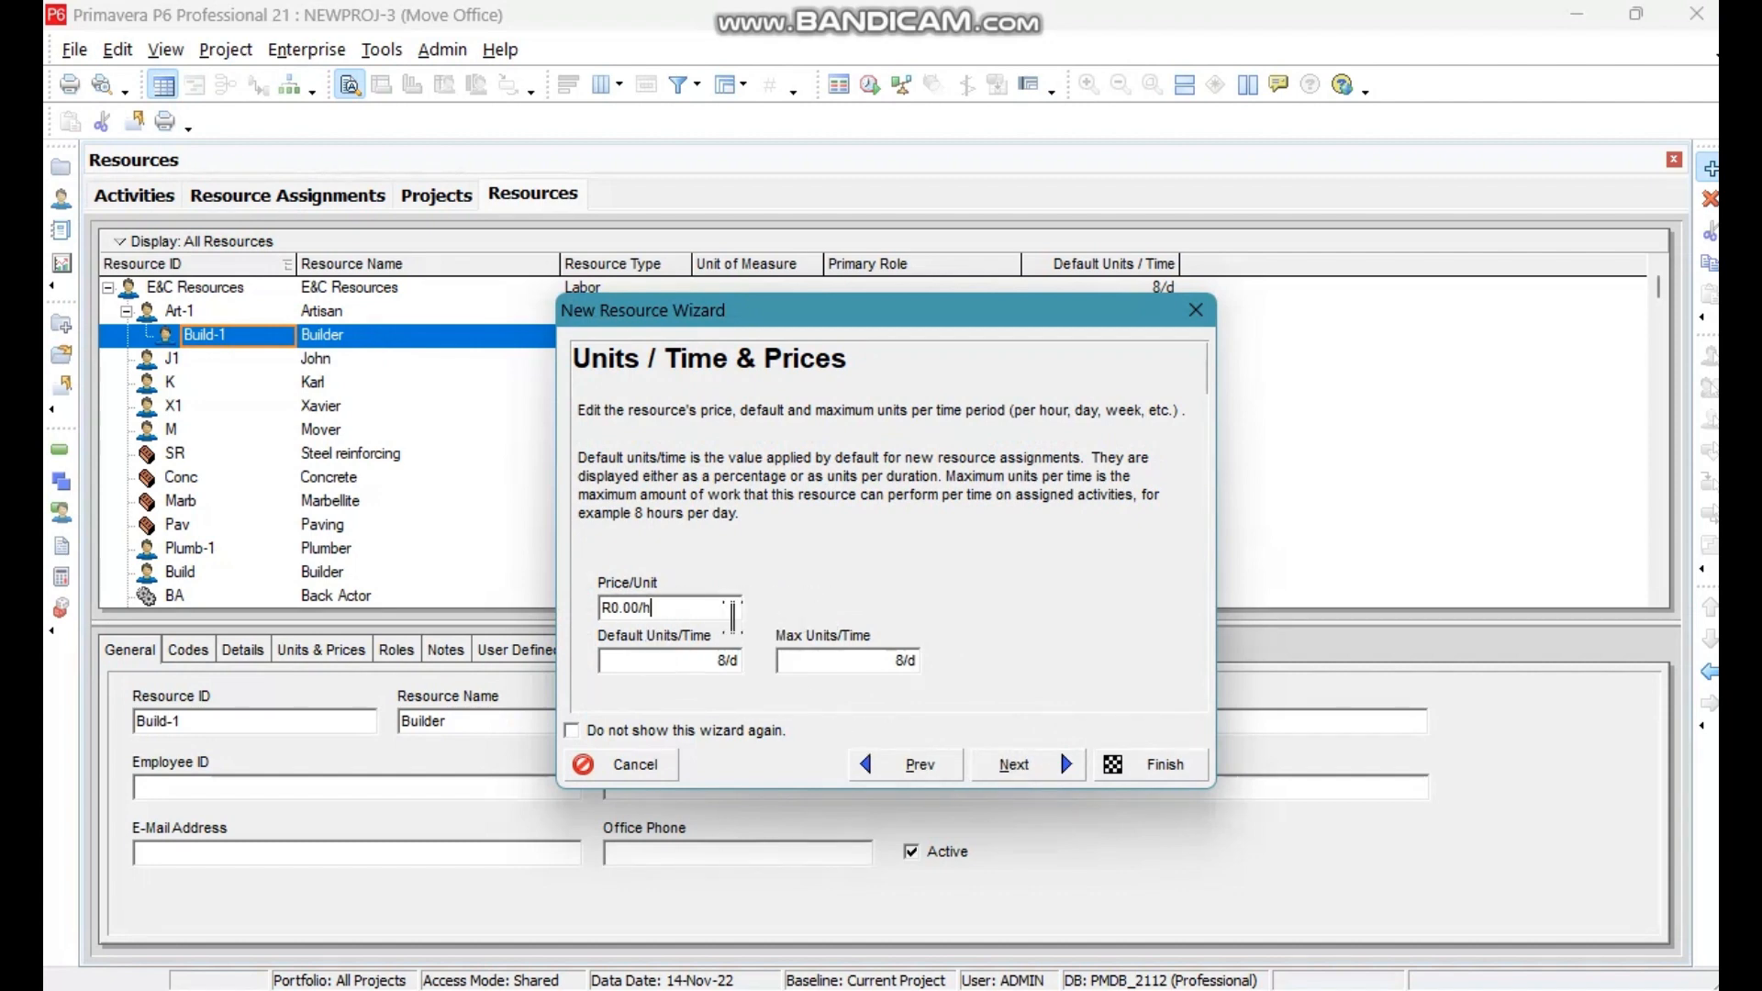
type("150")
left_click(1018, 766)
Complete the new Builder resource with the remaining default settings and outdent it to the same level as Artisan.
left_click(1015, 762)
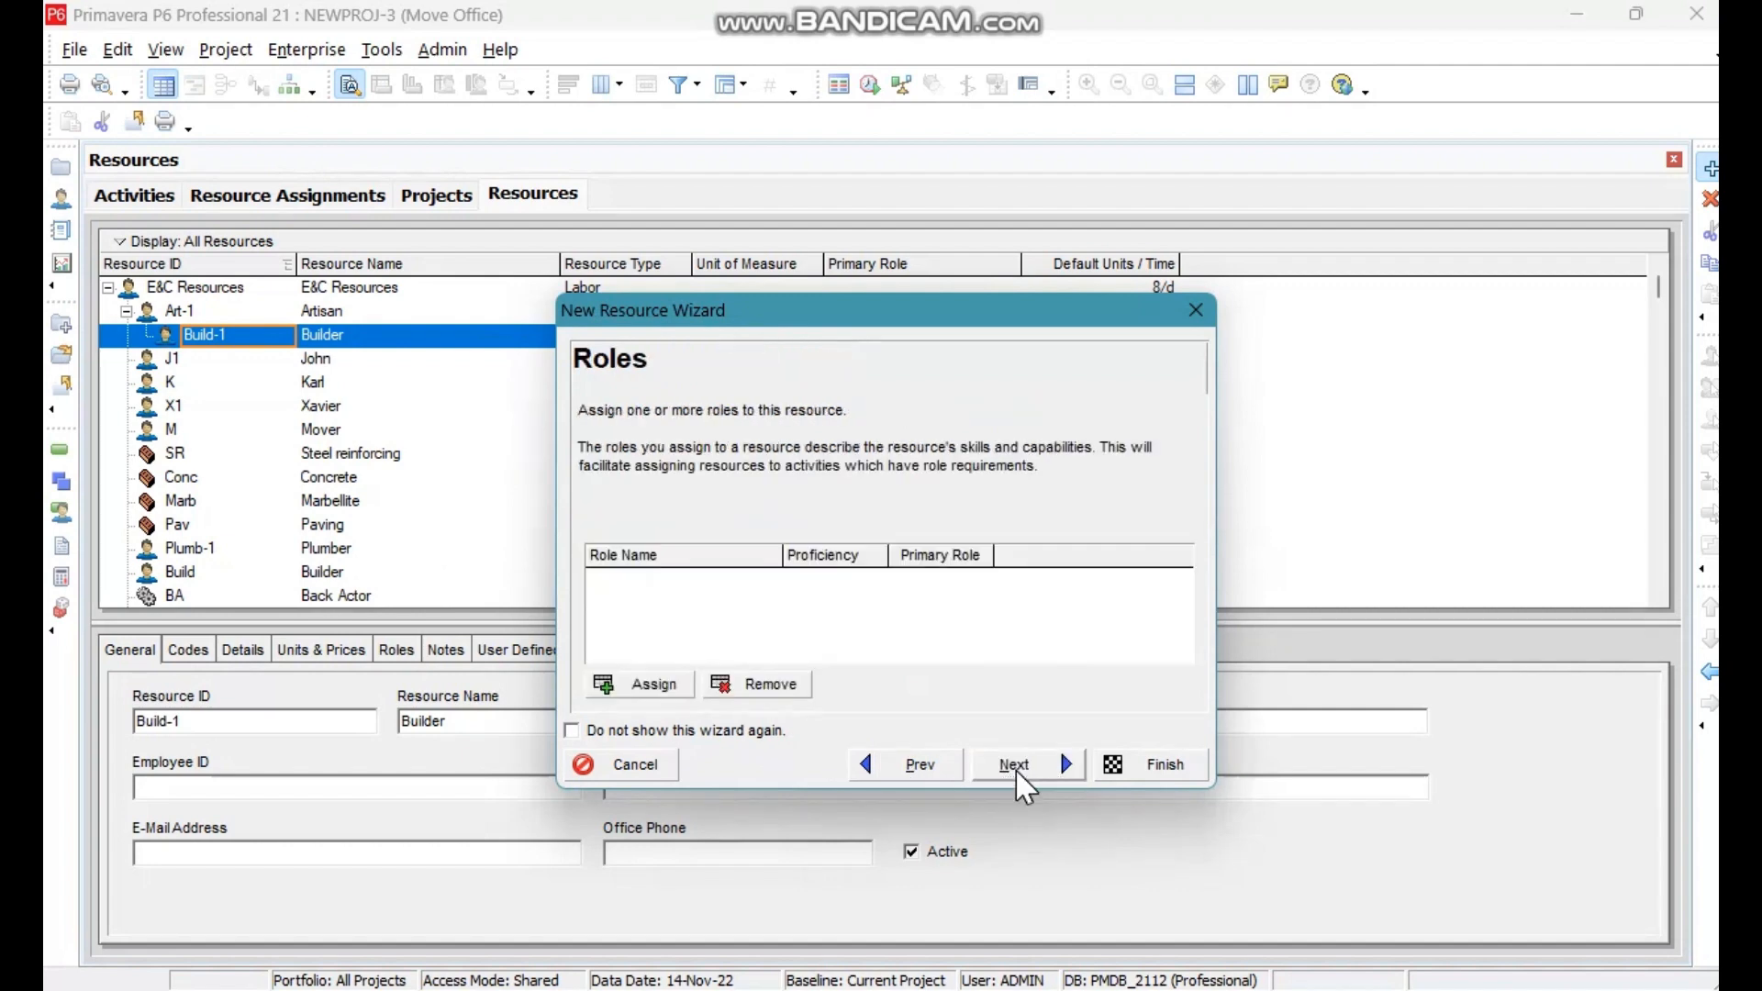
left_click(1017, 779)
left_click(1025, 786)
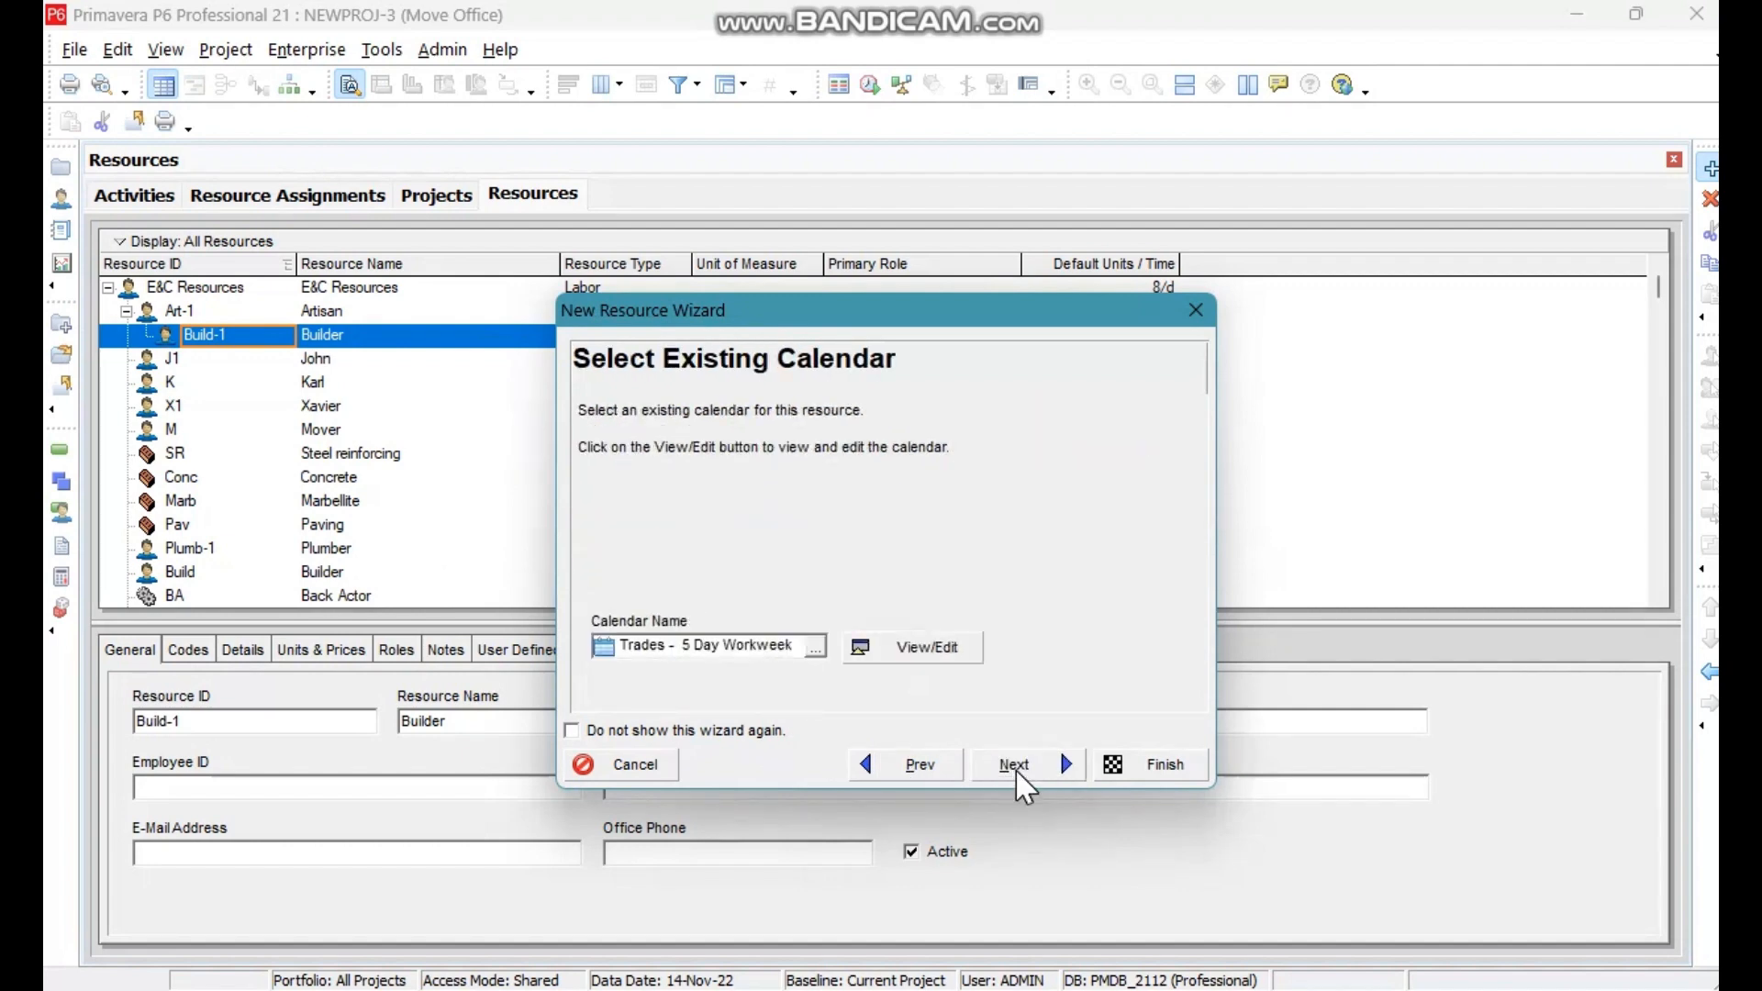
left_click(1019, 775)
left_click(1015, 775)
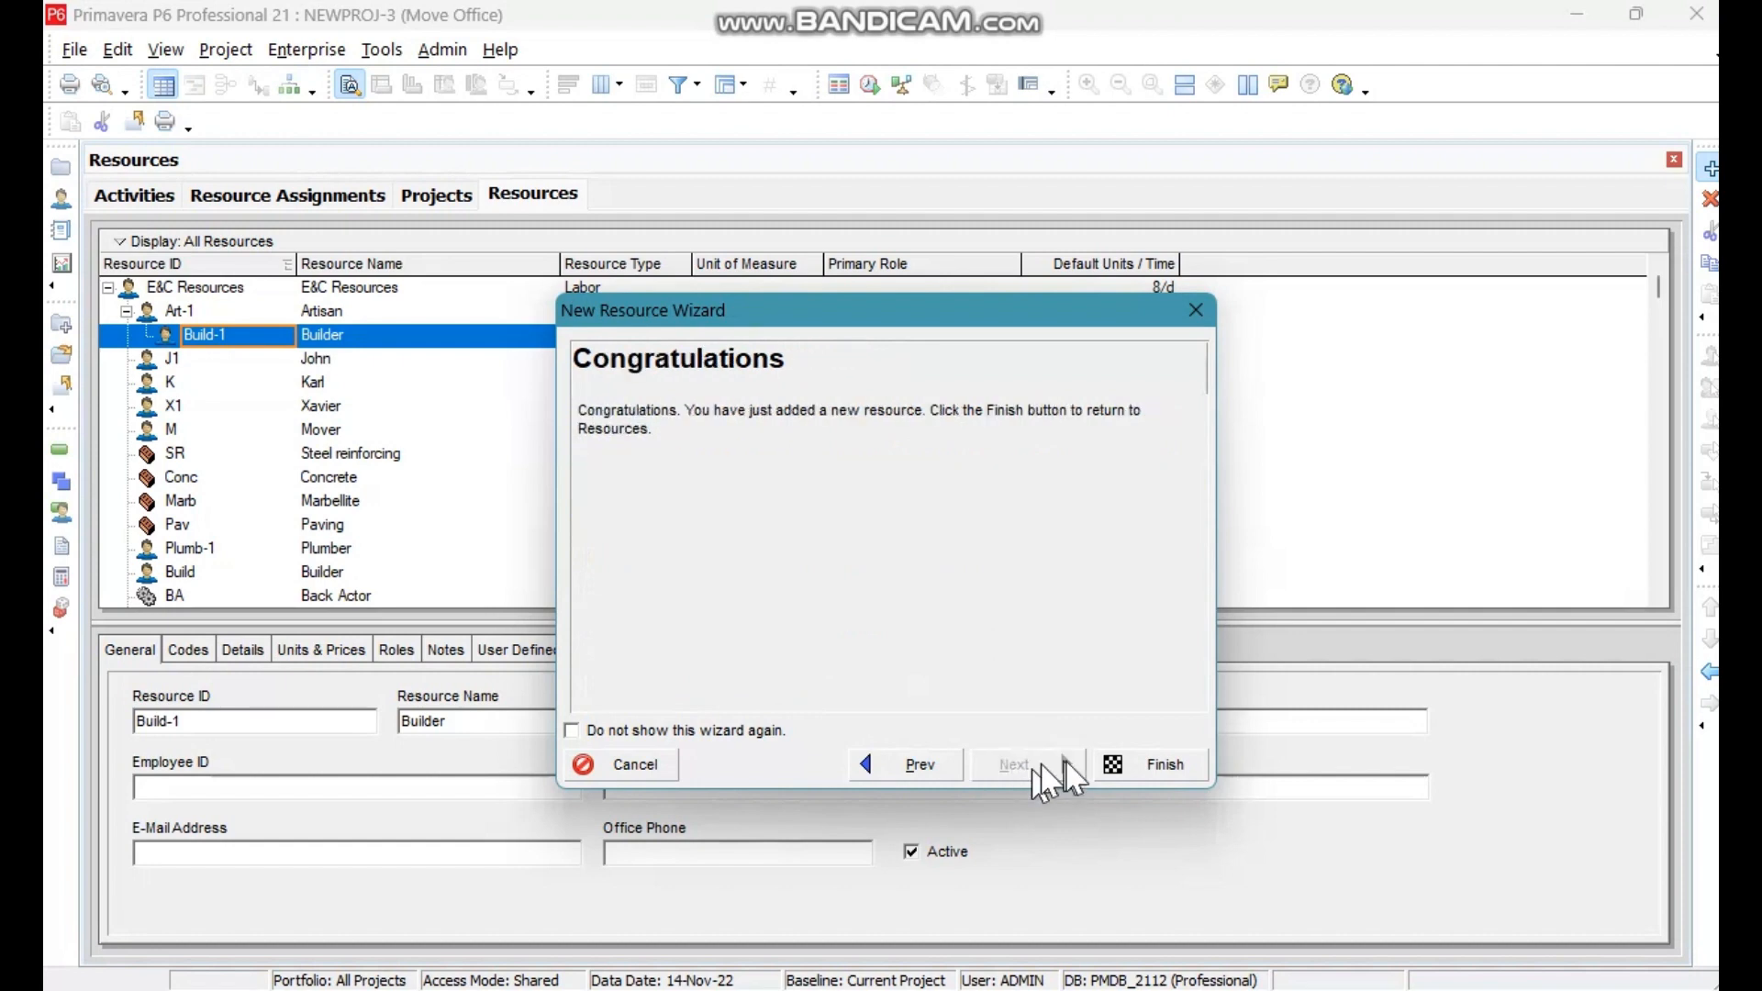
left_click(1131, 783)
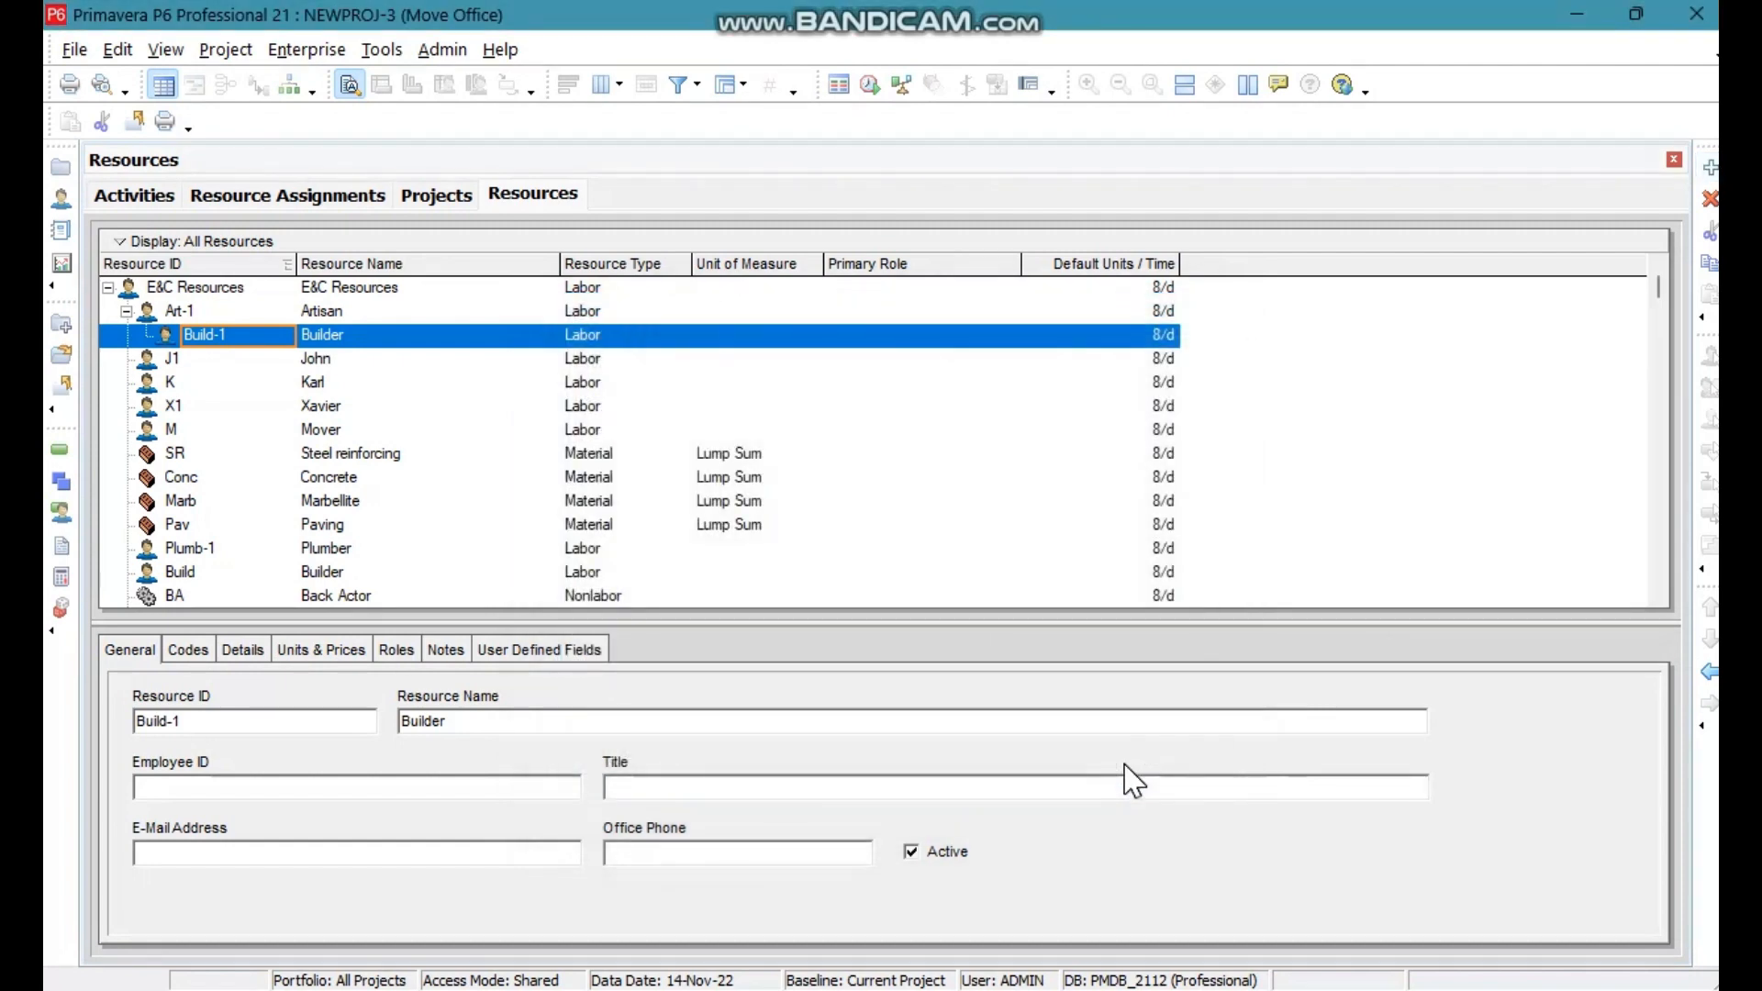
left_click(1710, 674)
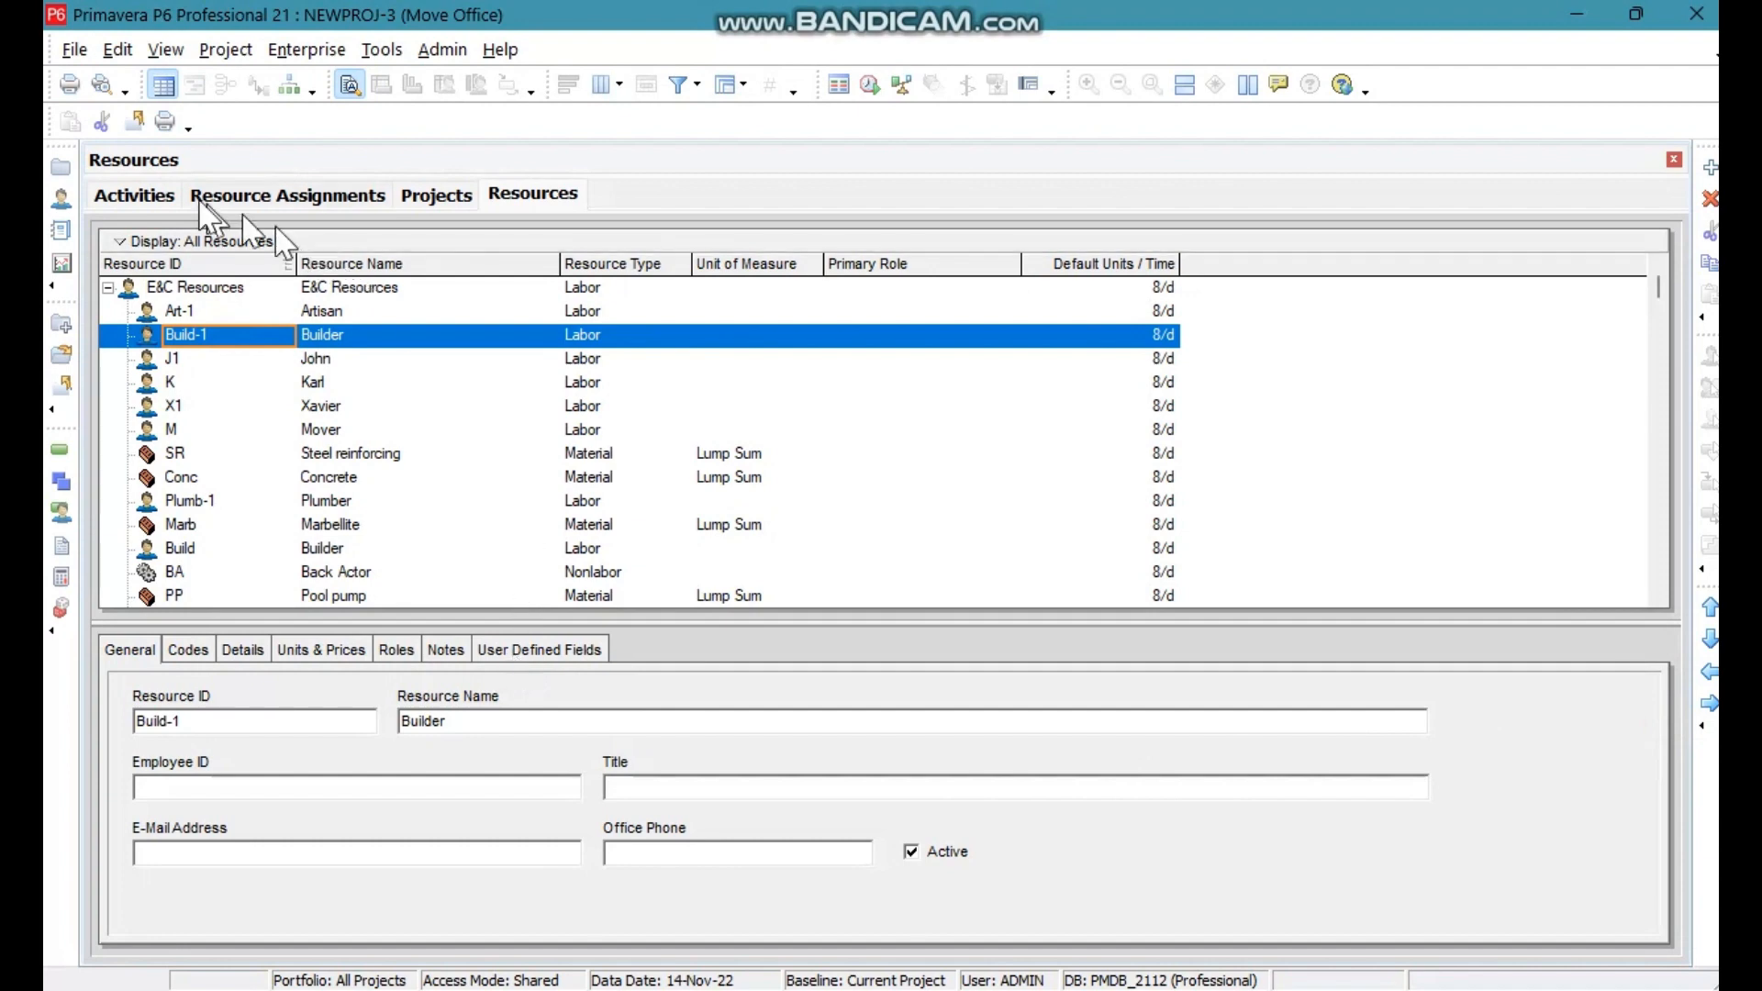
Add a new resource beneath Builder in the enterprise resource list with the ID Vacuum-1 and the name Vacuum Cleaner.
left_click(131, 196)
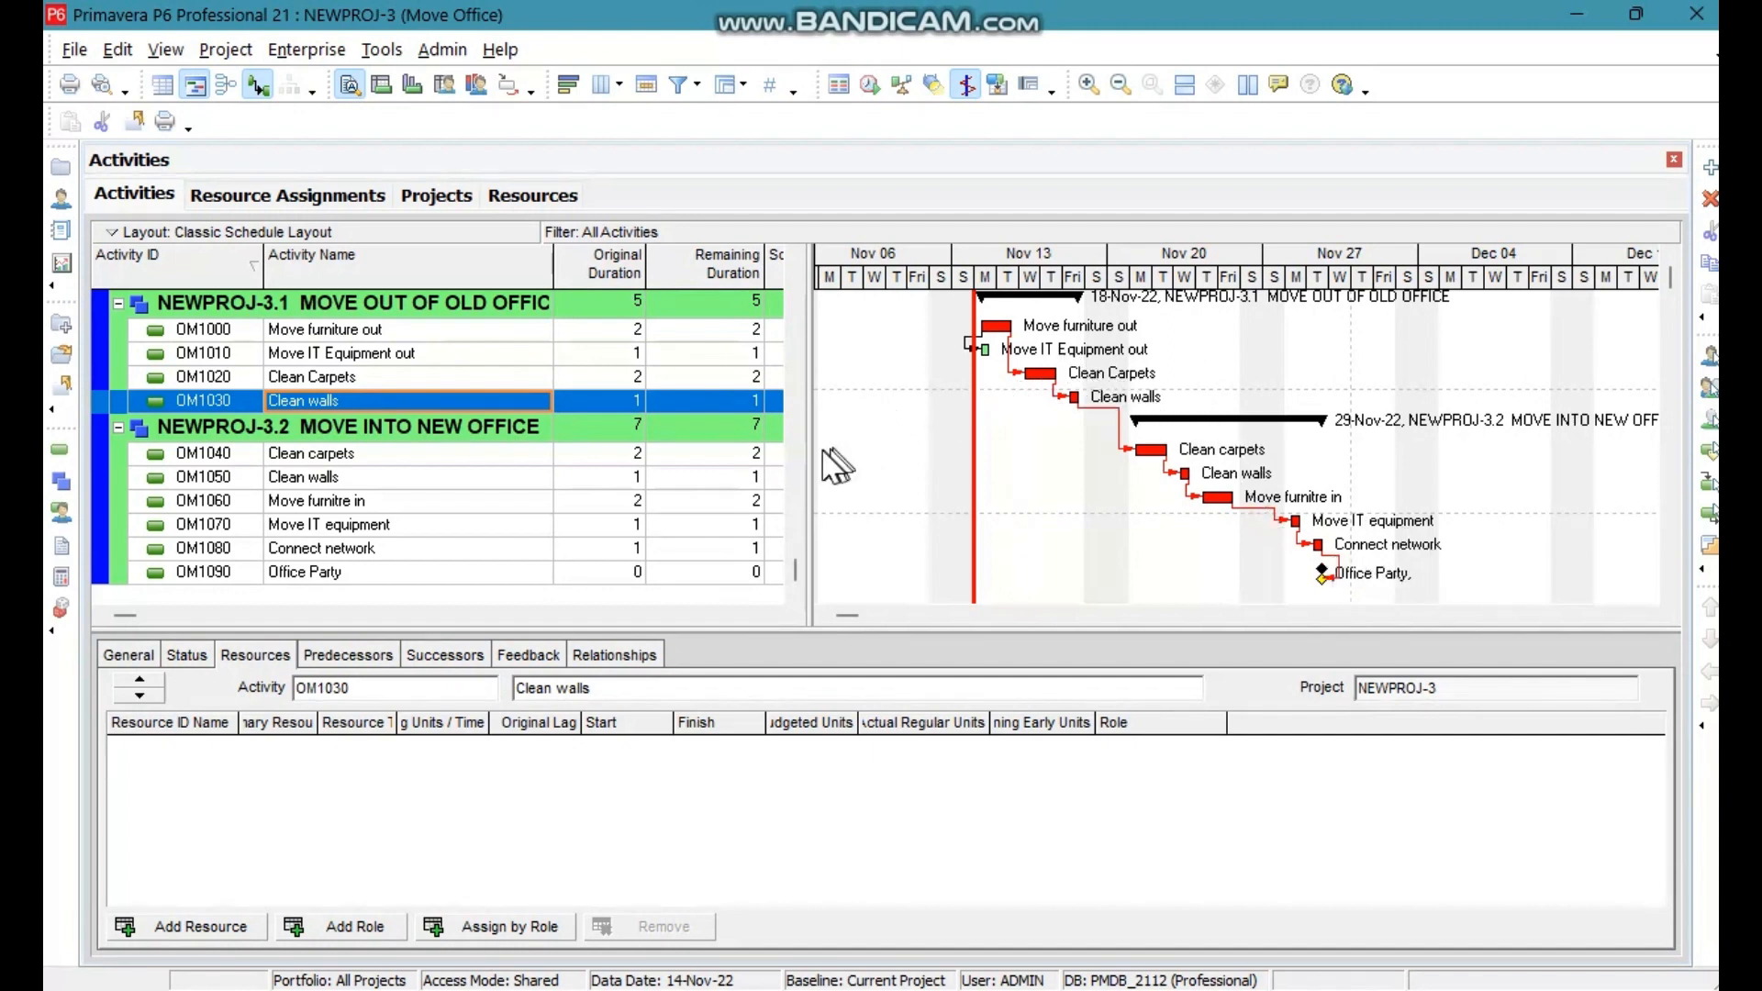
left_click(62, 199)
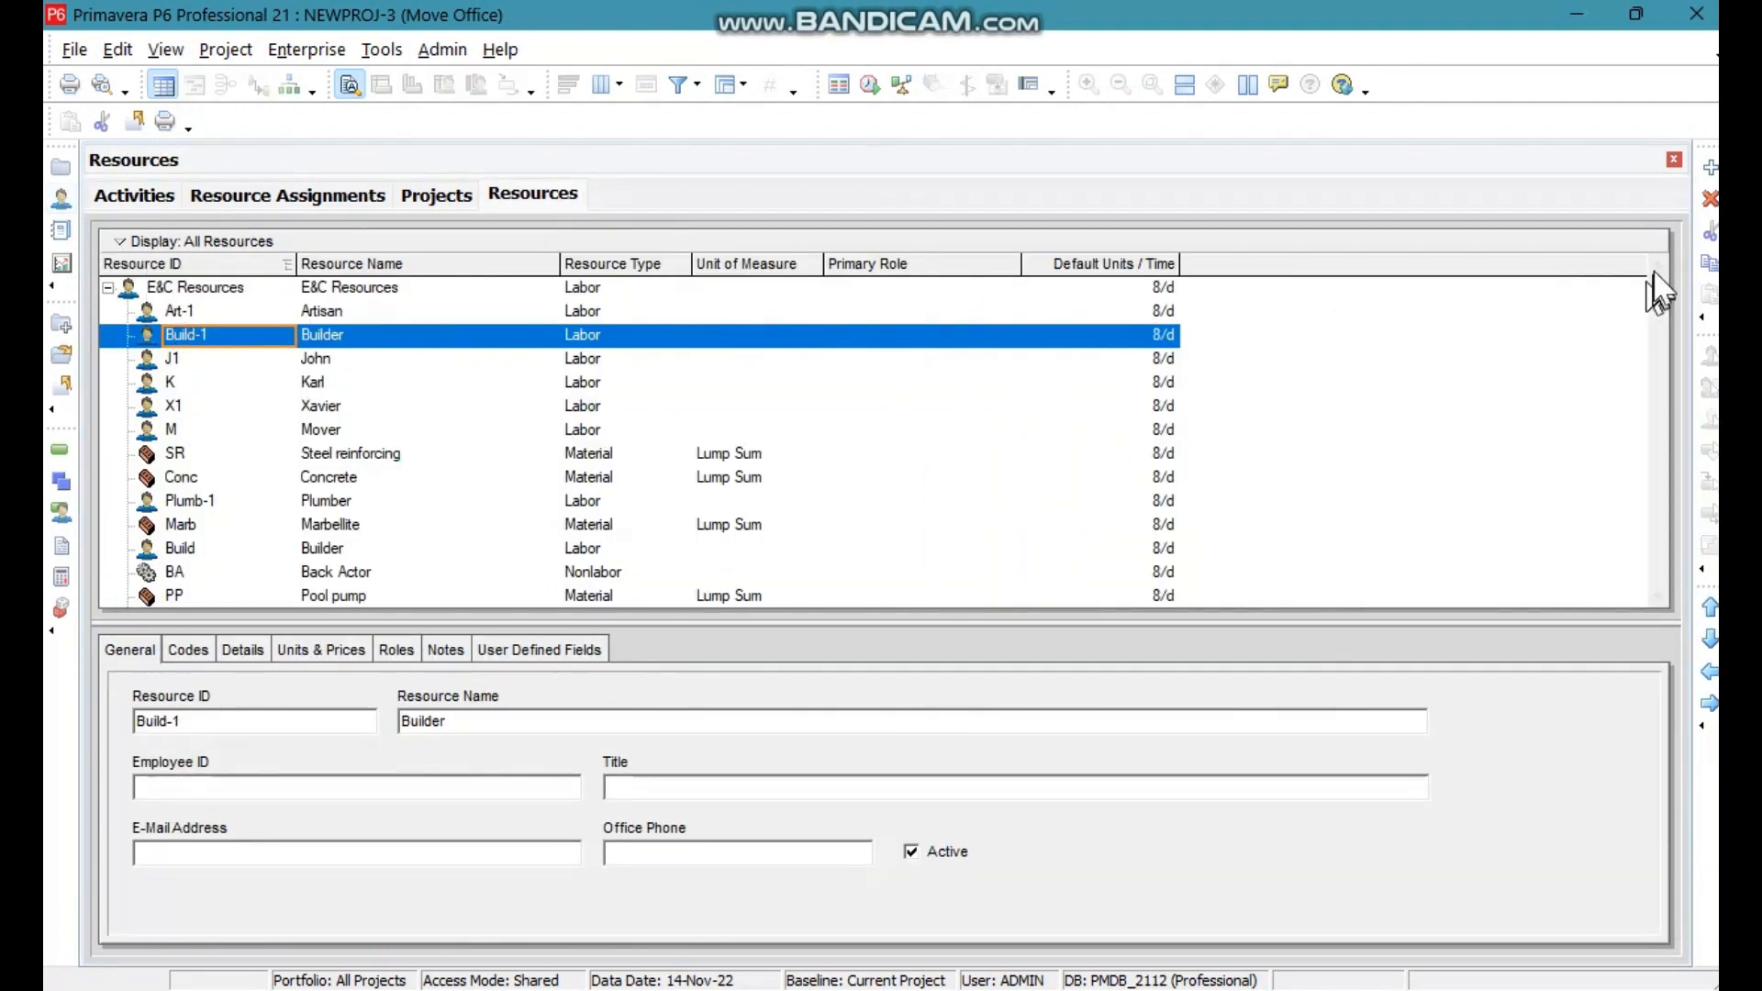
left_click(1709, 168)
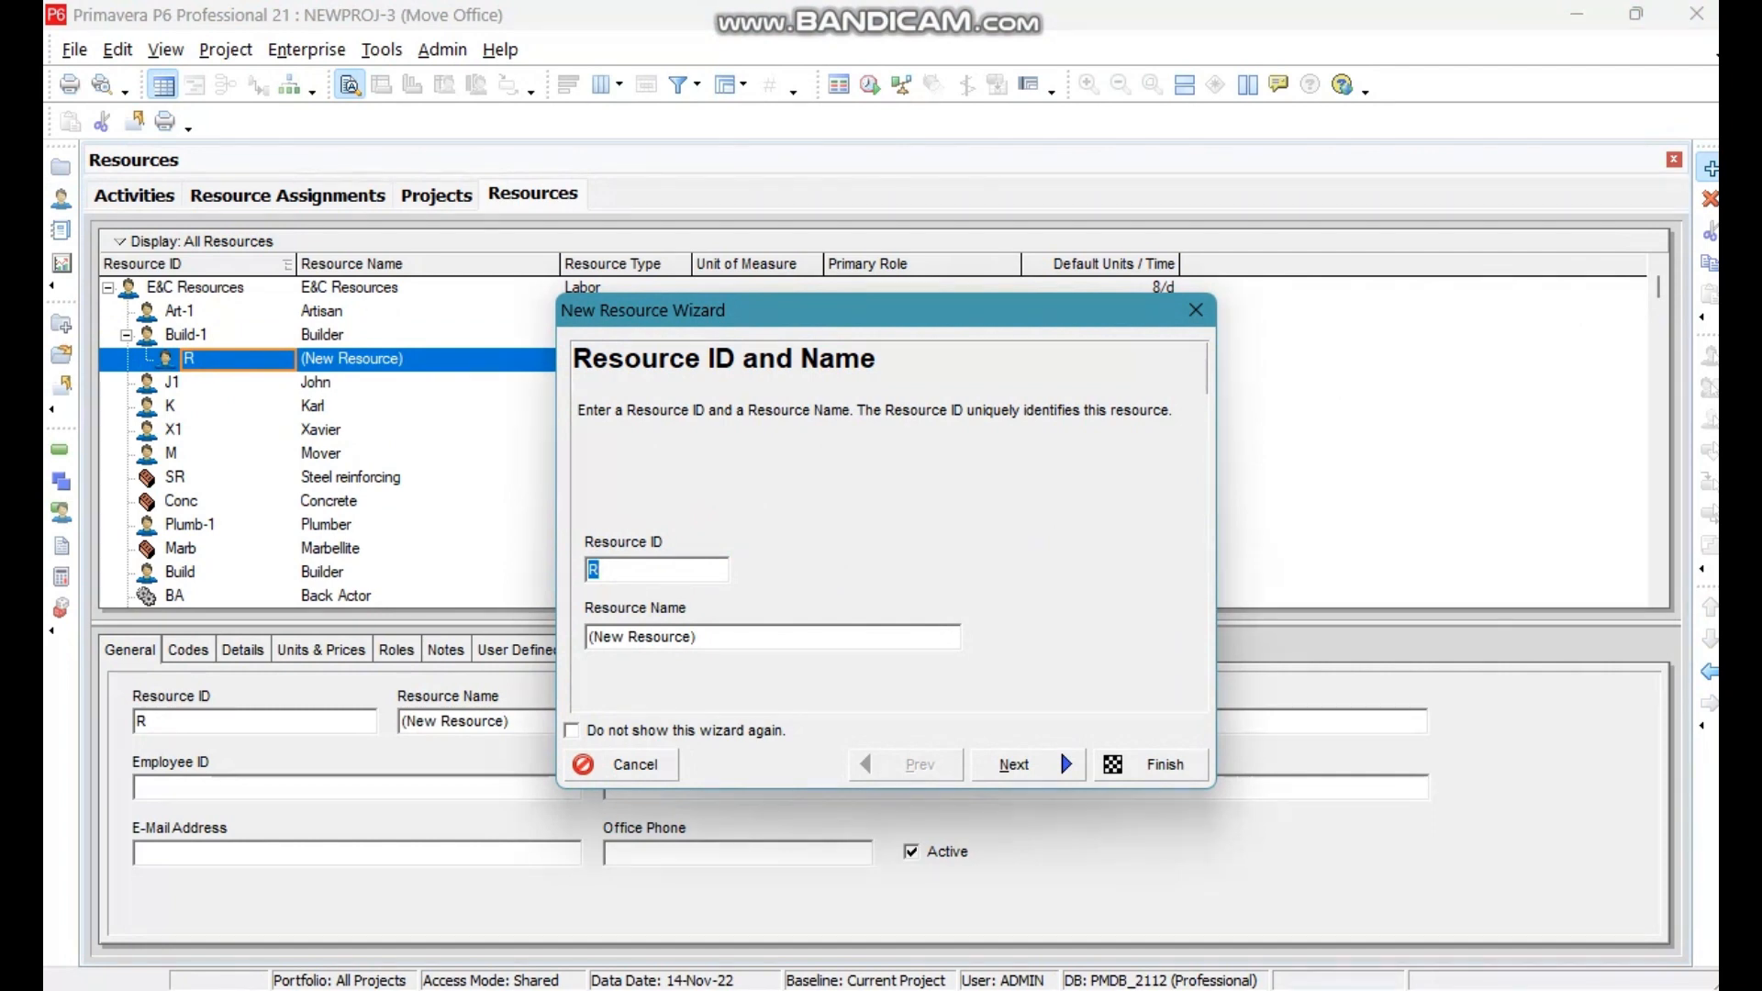
type("Vacuum")
left_click_drag(697, 636, 592, 636)
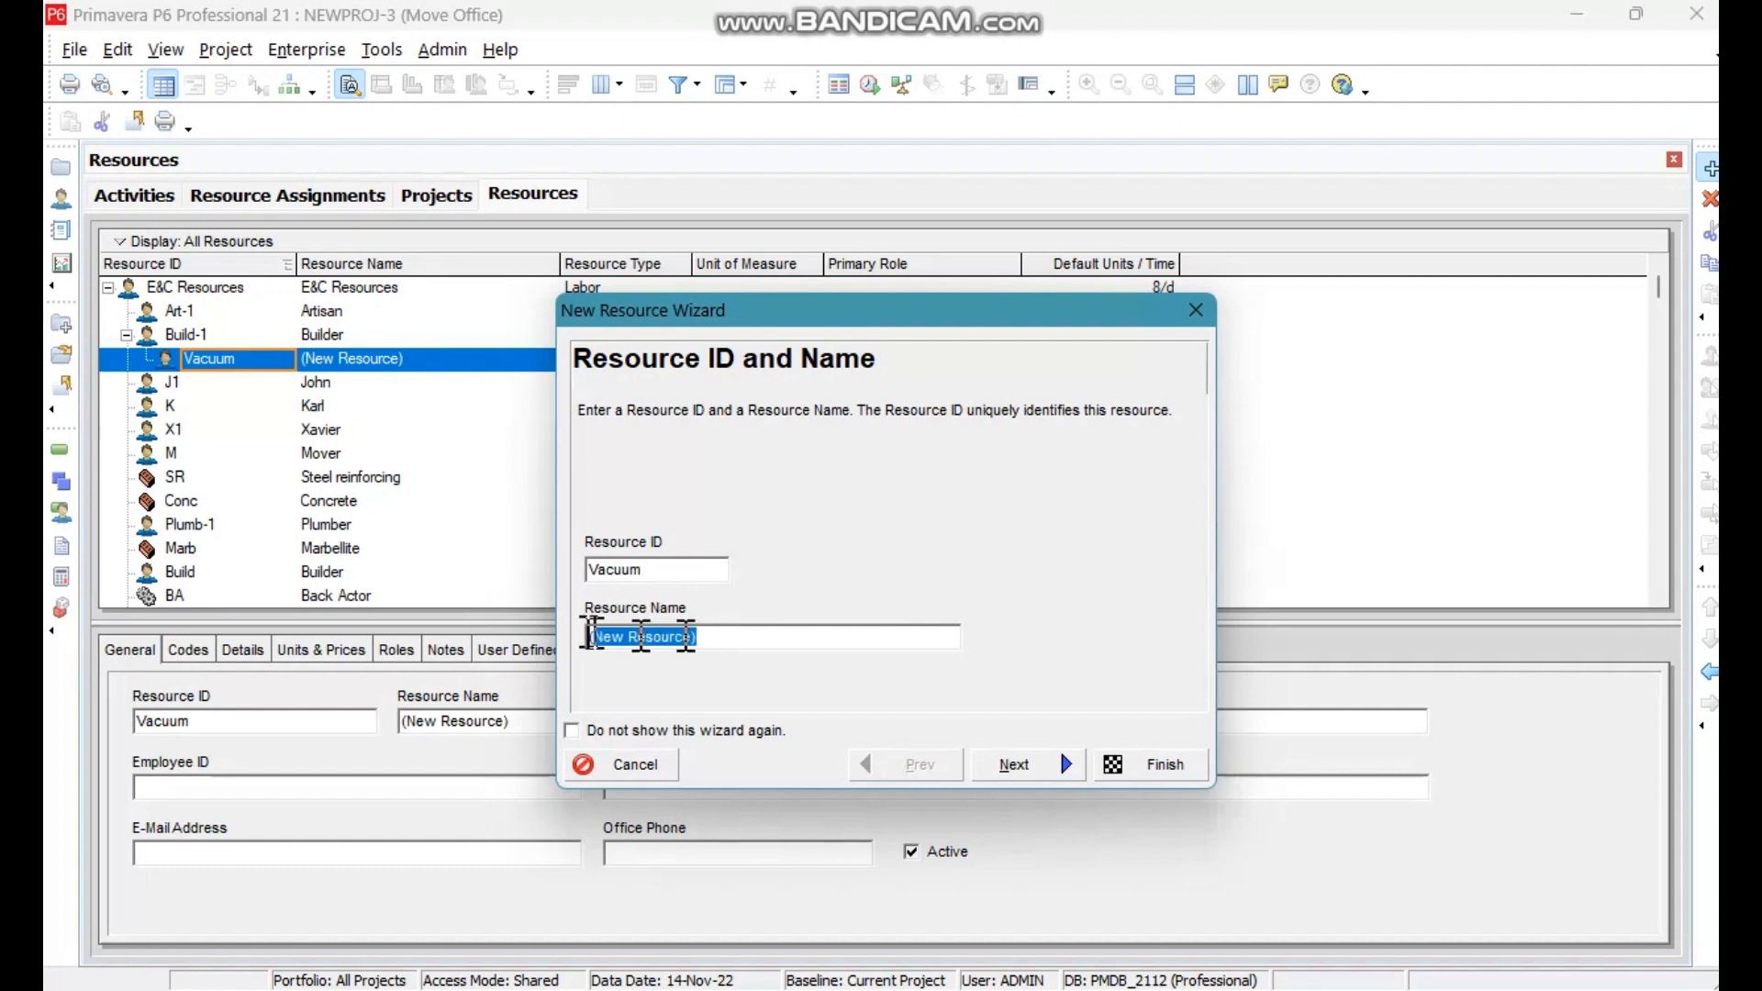
type("Vacu")
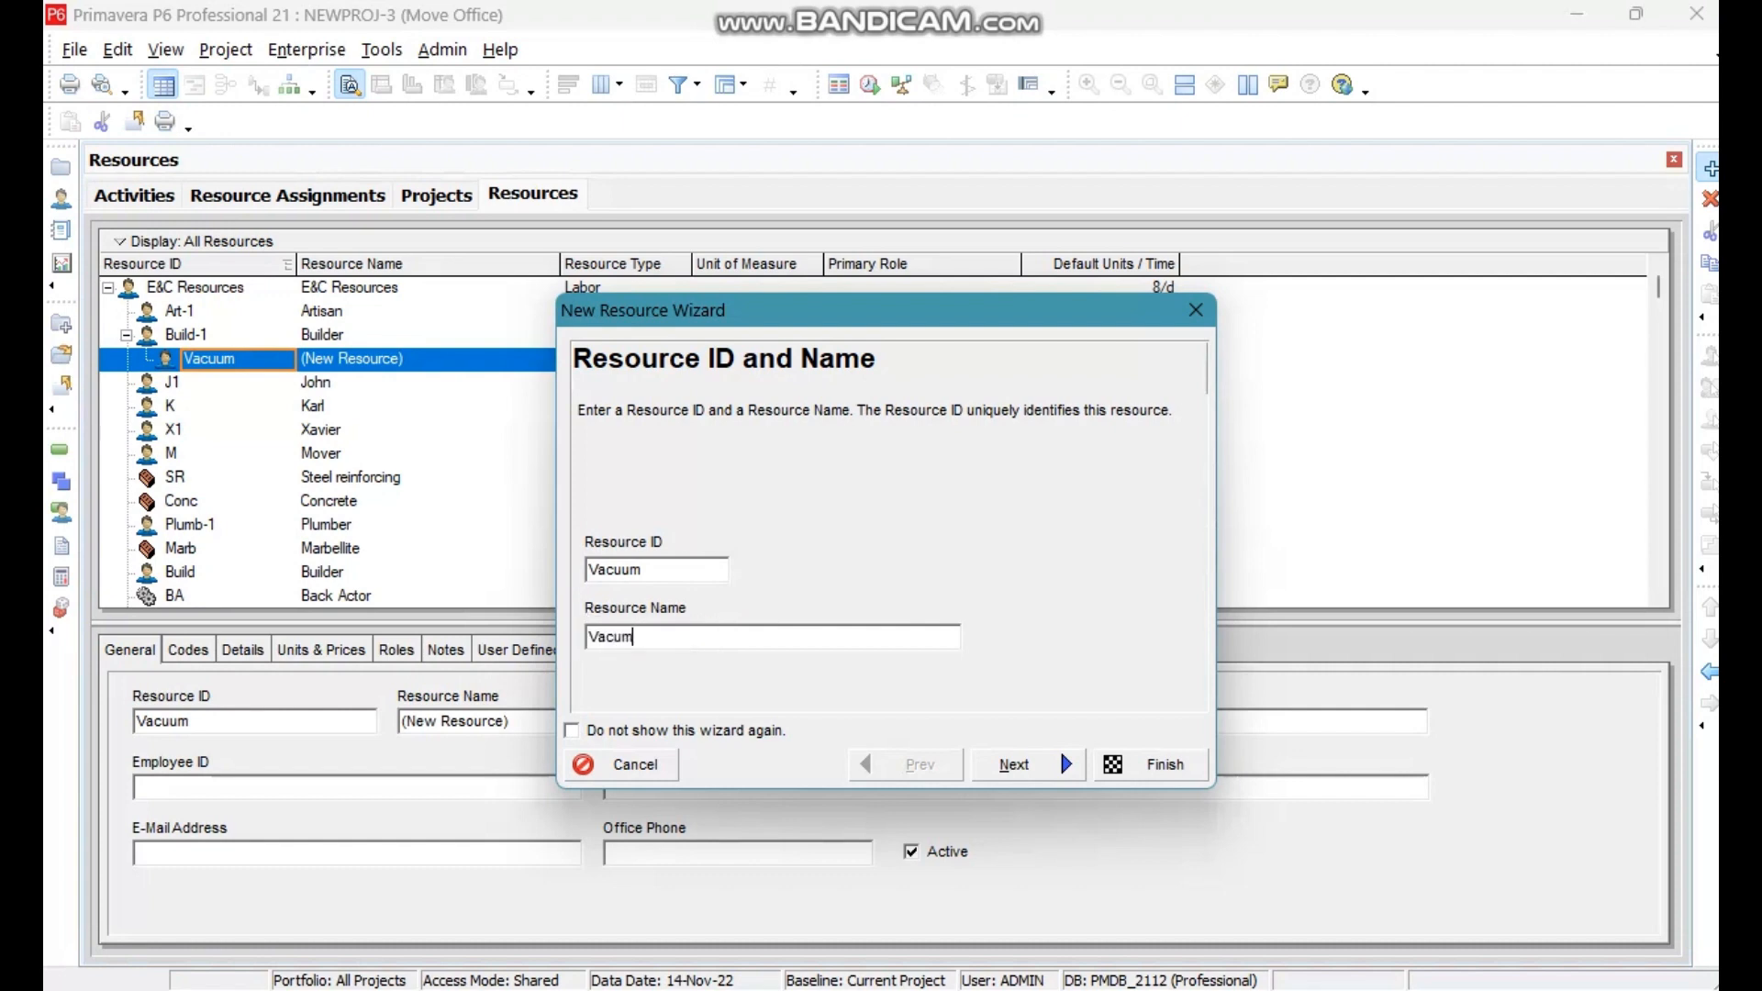
type("um Cleaner")
left_click(676, 569)
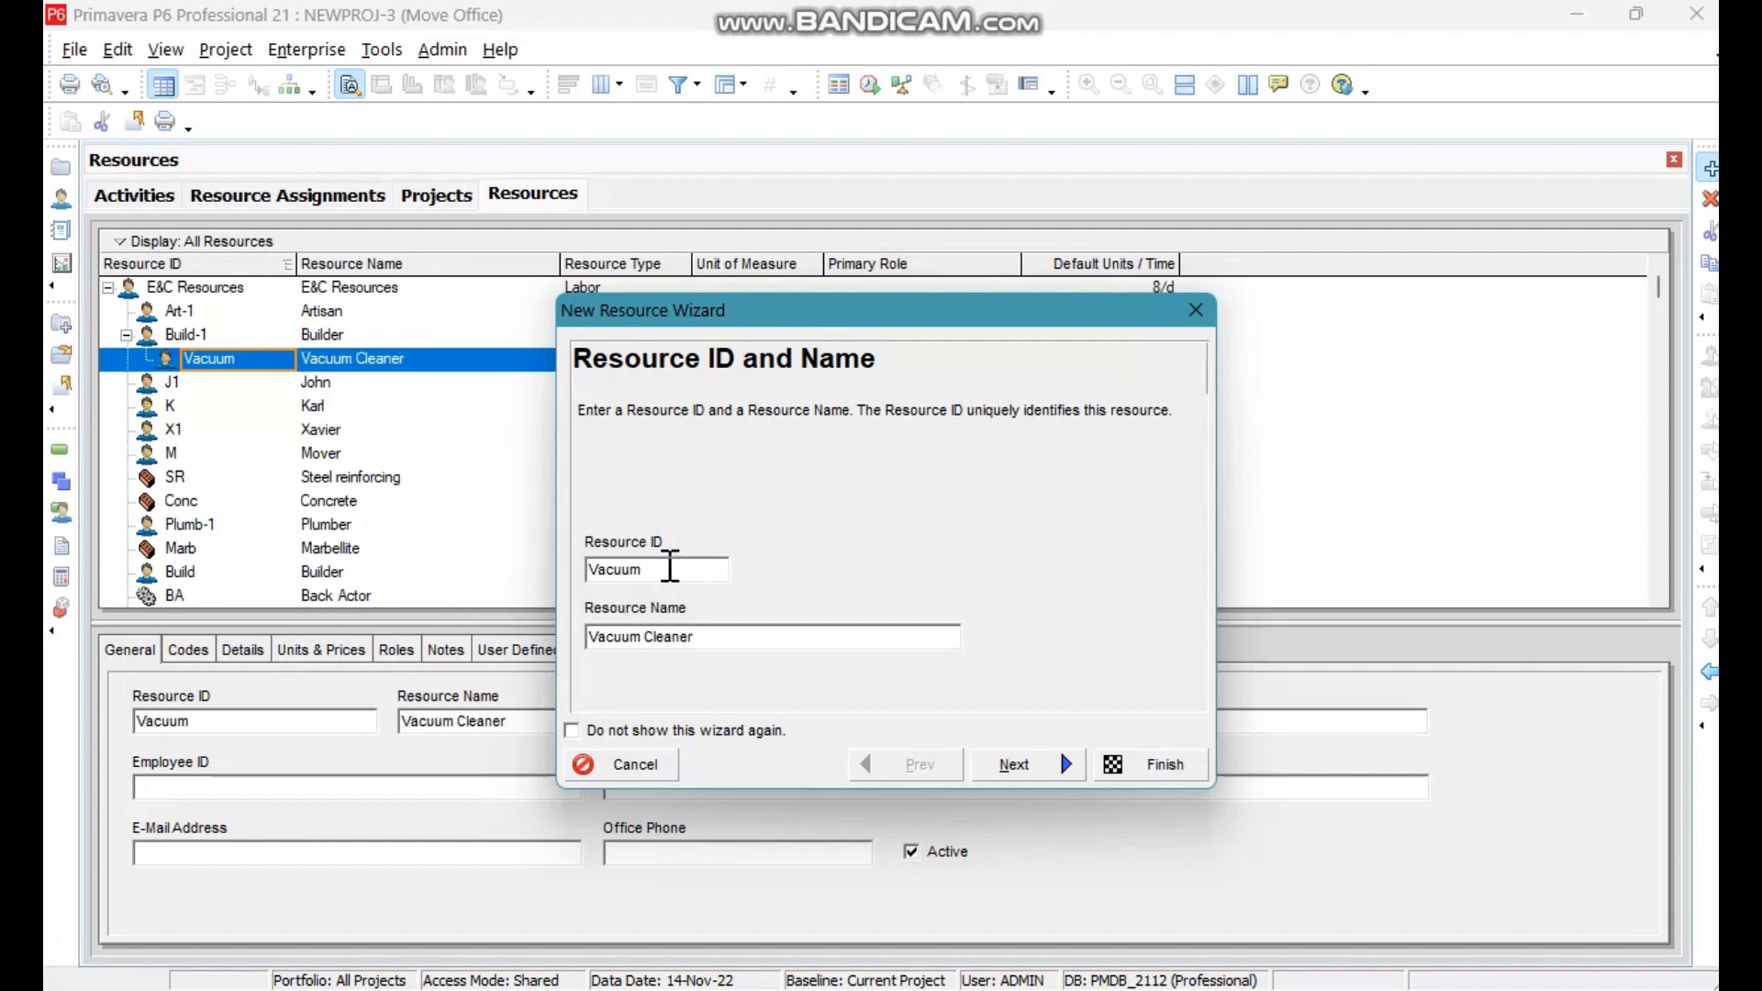
type("-1")
left_click(1067, 767)
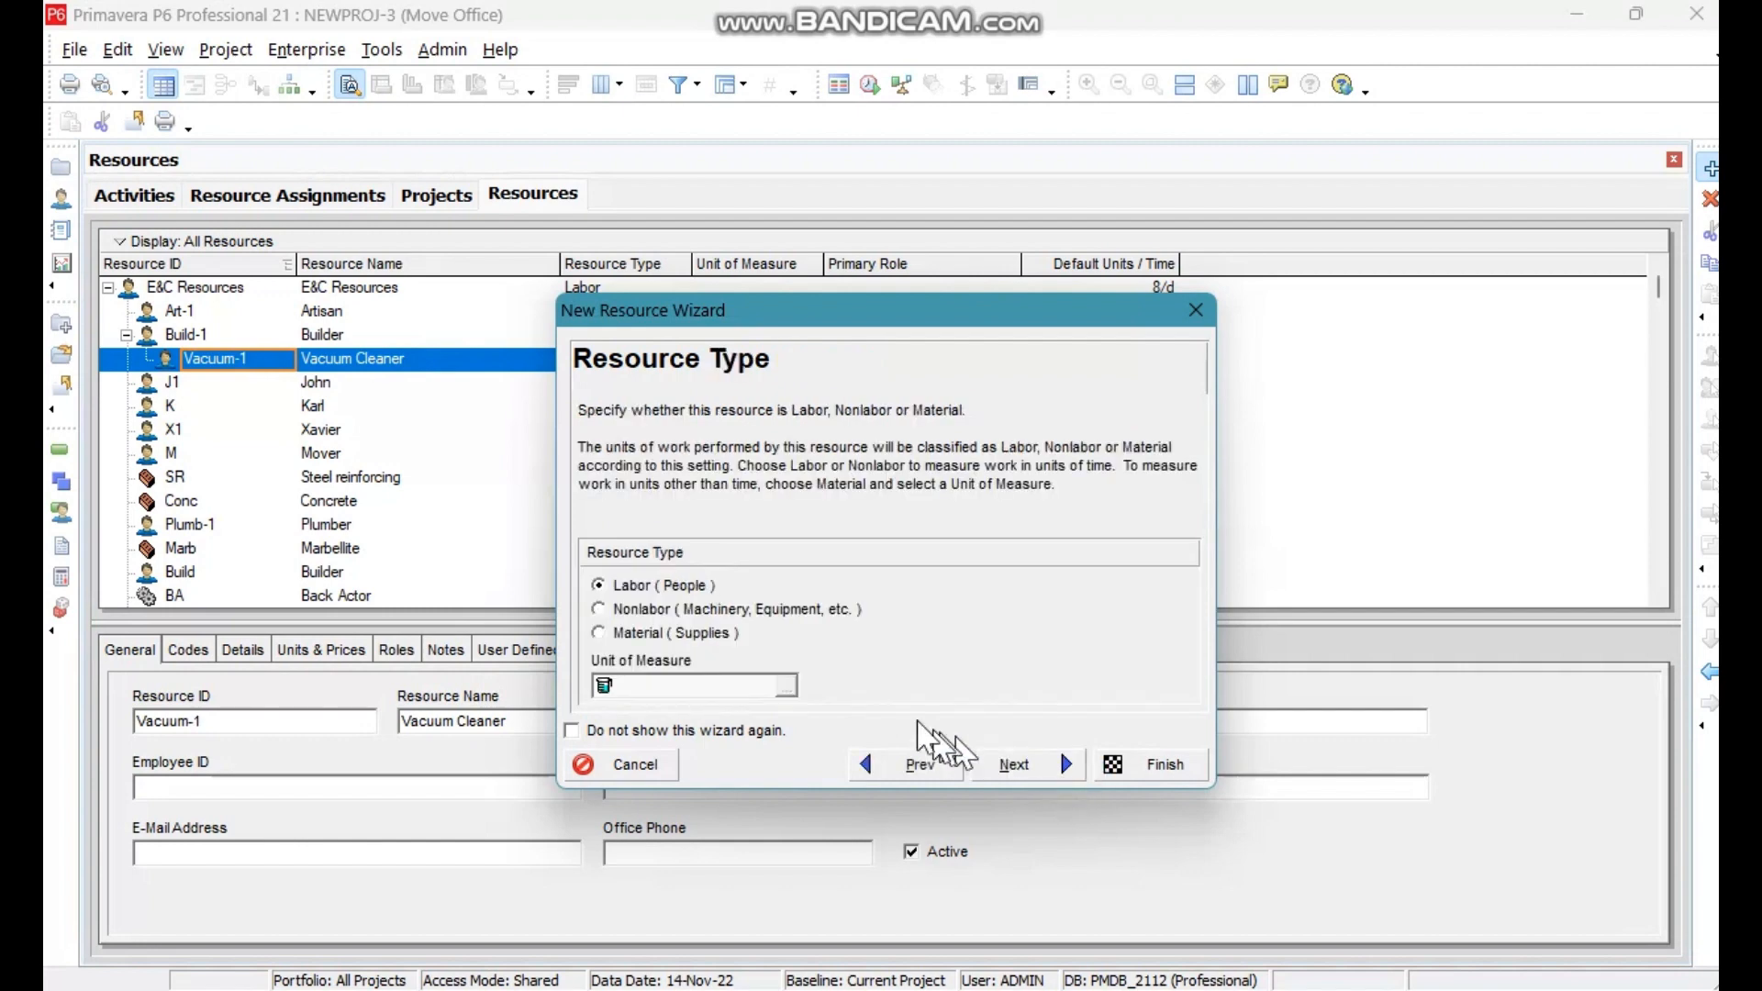
Classify the Vacuum Cleaner resource as Nonlabor and set its price per unit to 50.
left_click(600, 610)
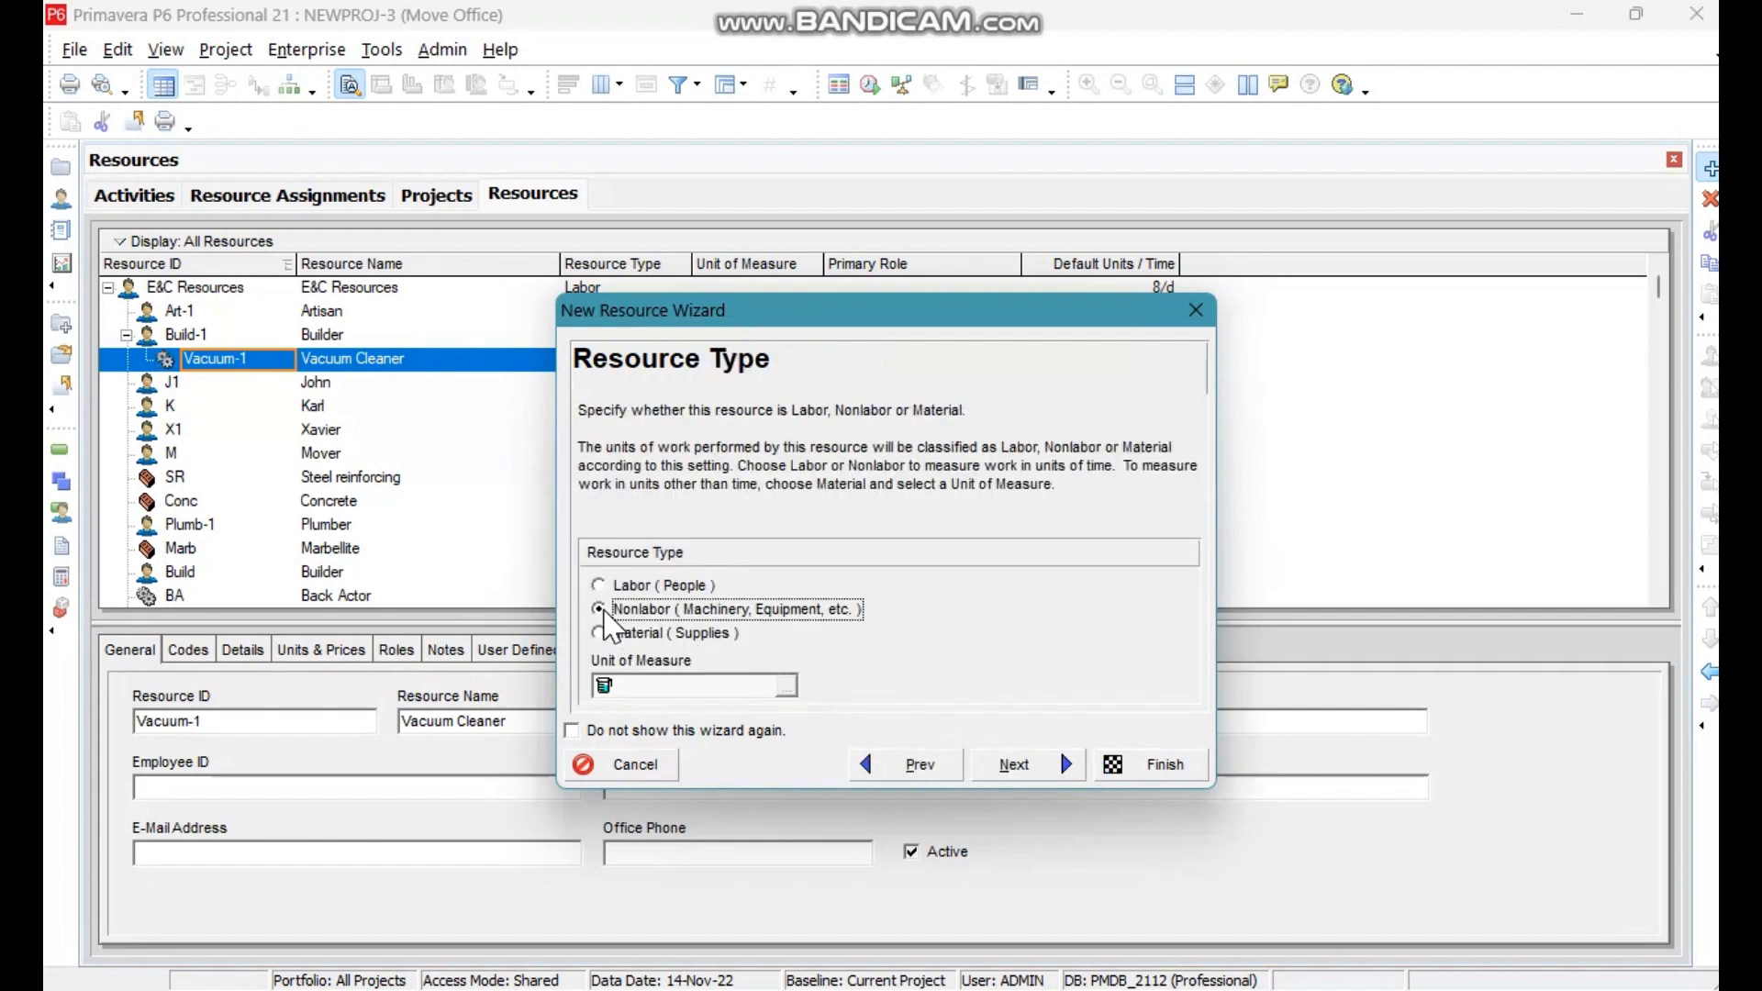
left_click(1038, 765)
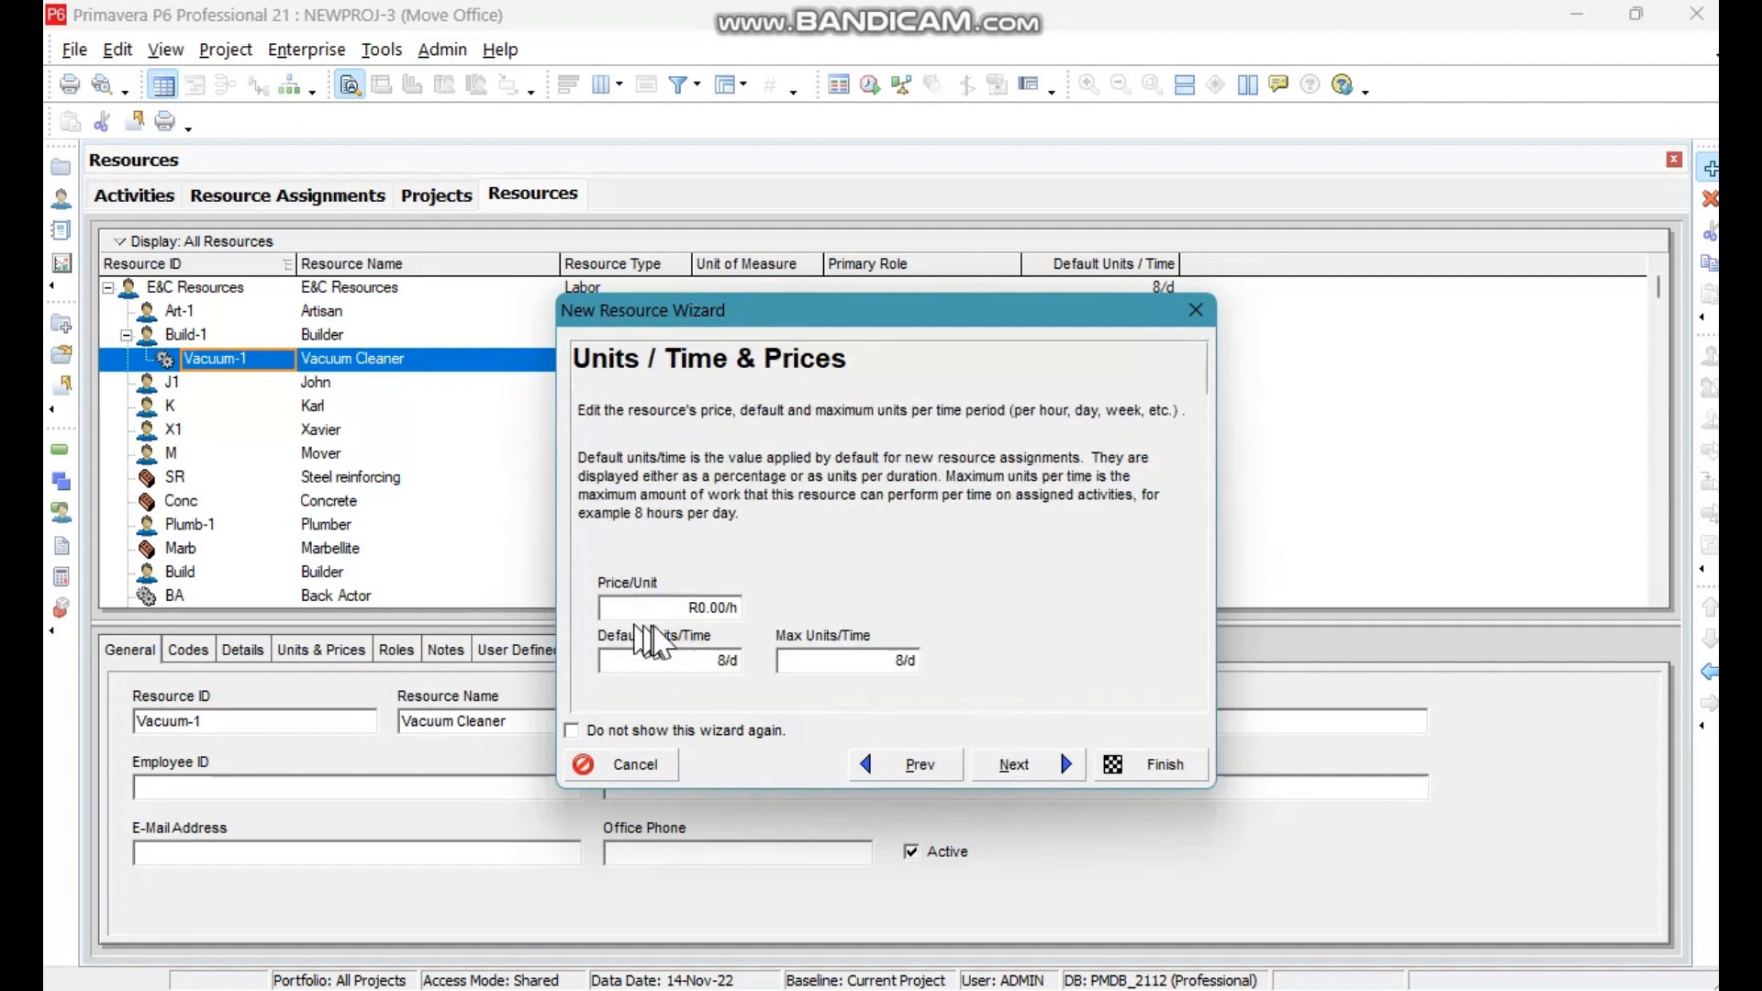
left_click(665, 609)
left_click_drag(671, 603, 580, 617)
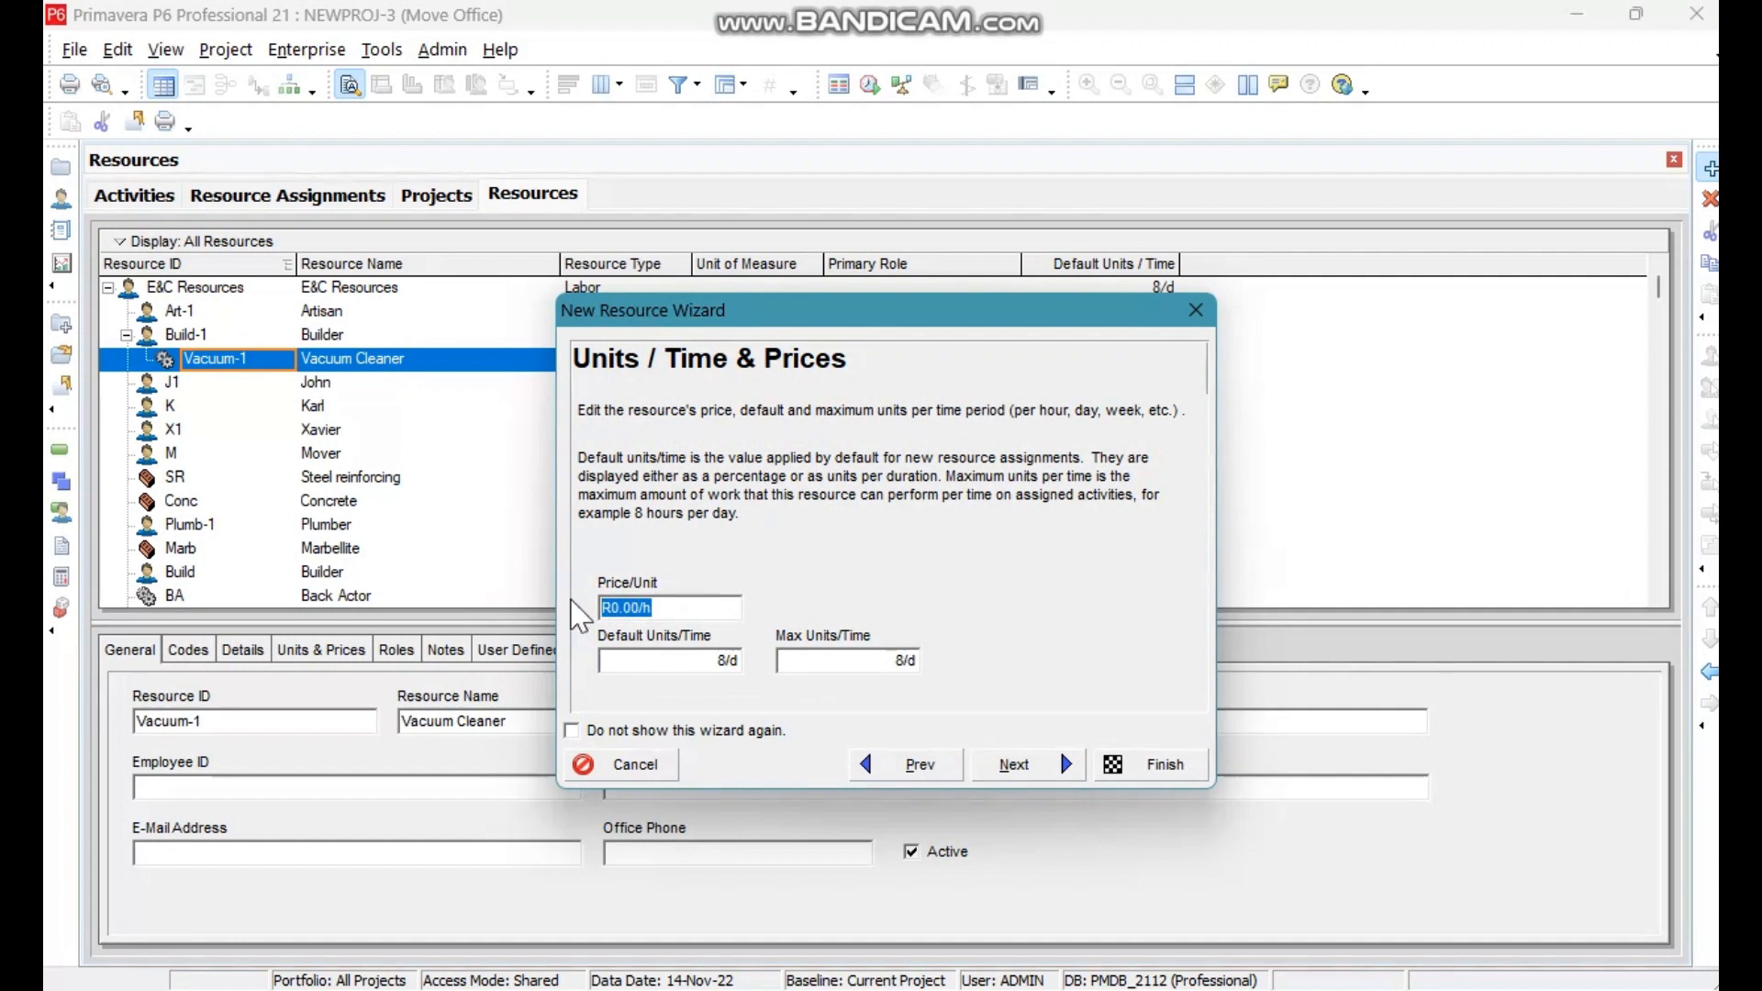
type("50")
left_click(1036, 762)
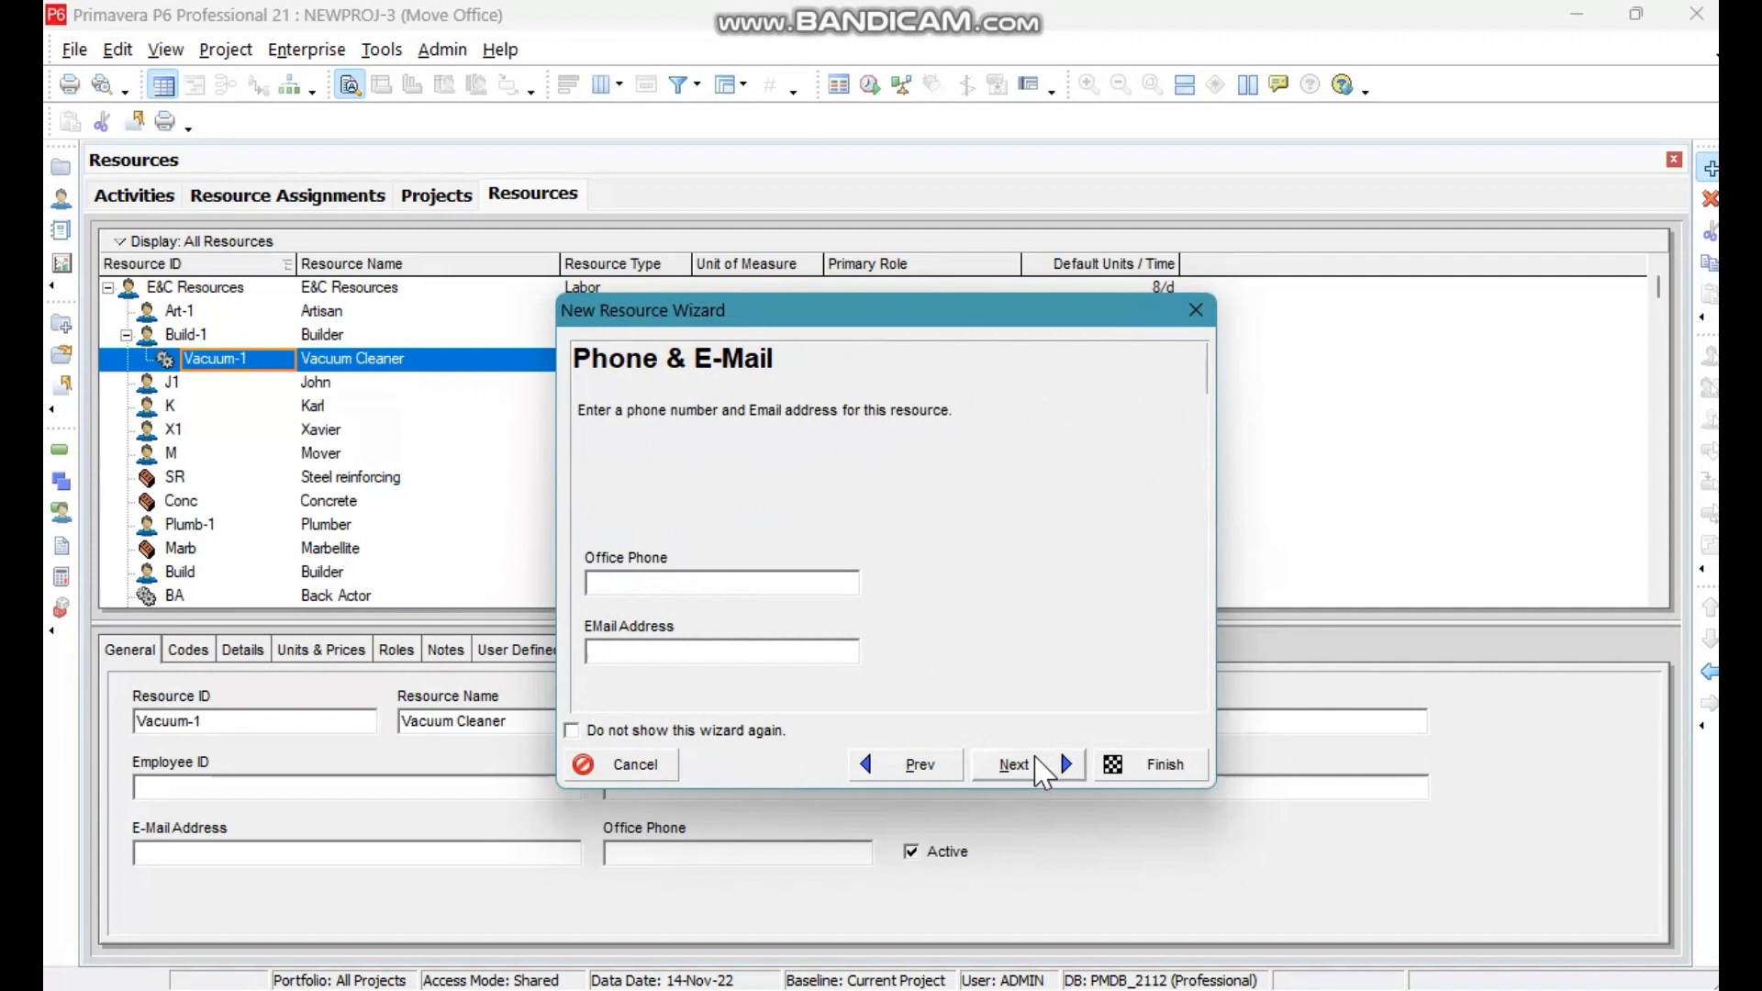
Complete the Vacuum Cleaner resource with the remaining default settings and outdent it to the same level as Builder.
left_click(1036, 758)
left_click(1036, 758)
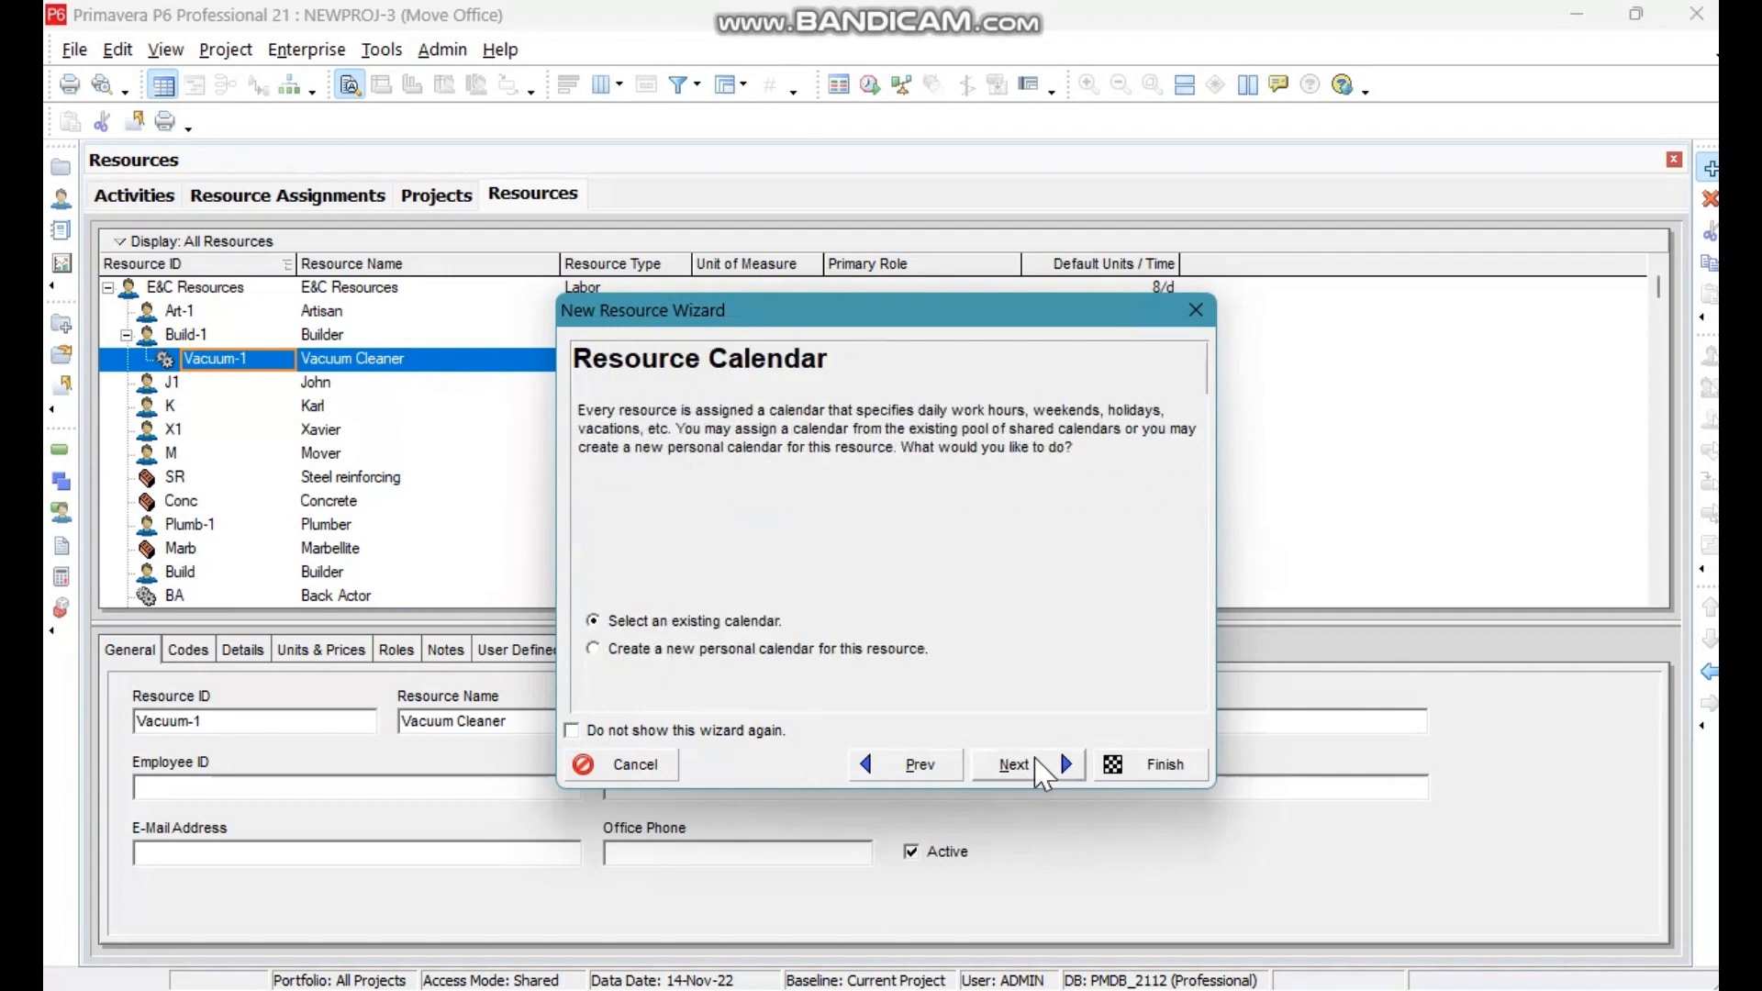
left_click(1035, 759)
left_click(1035, 758)
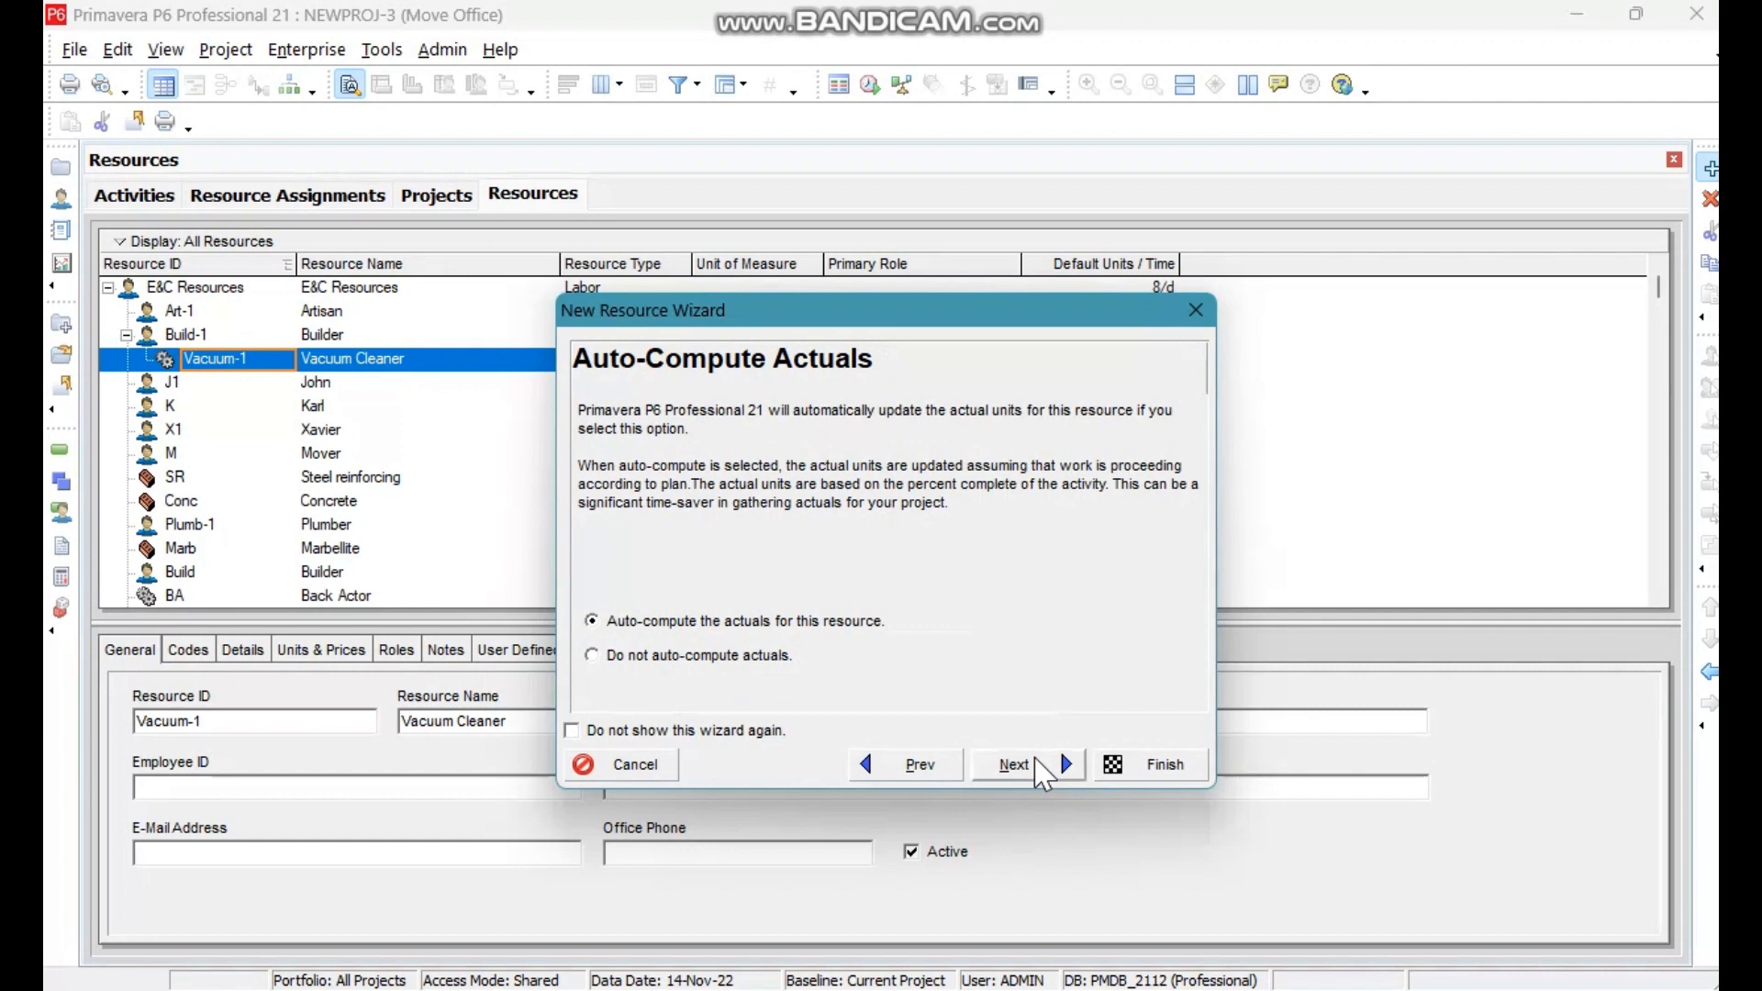
left_click(1033, 758)
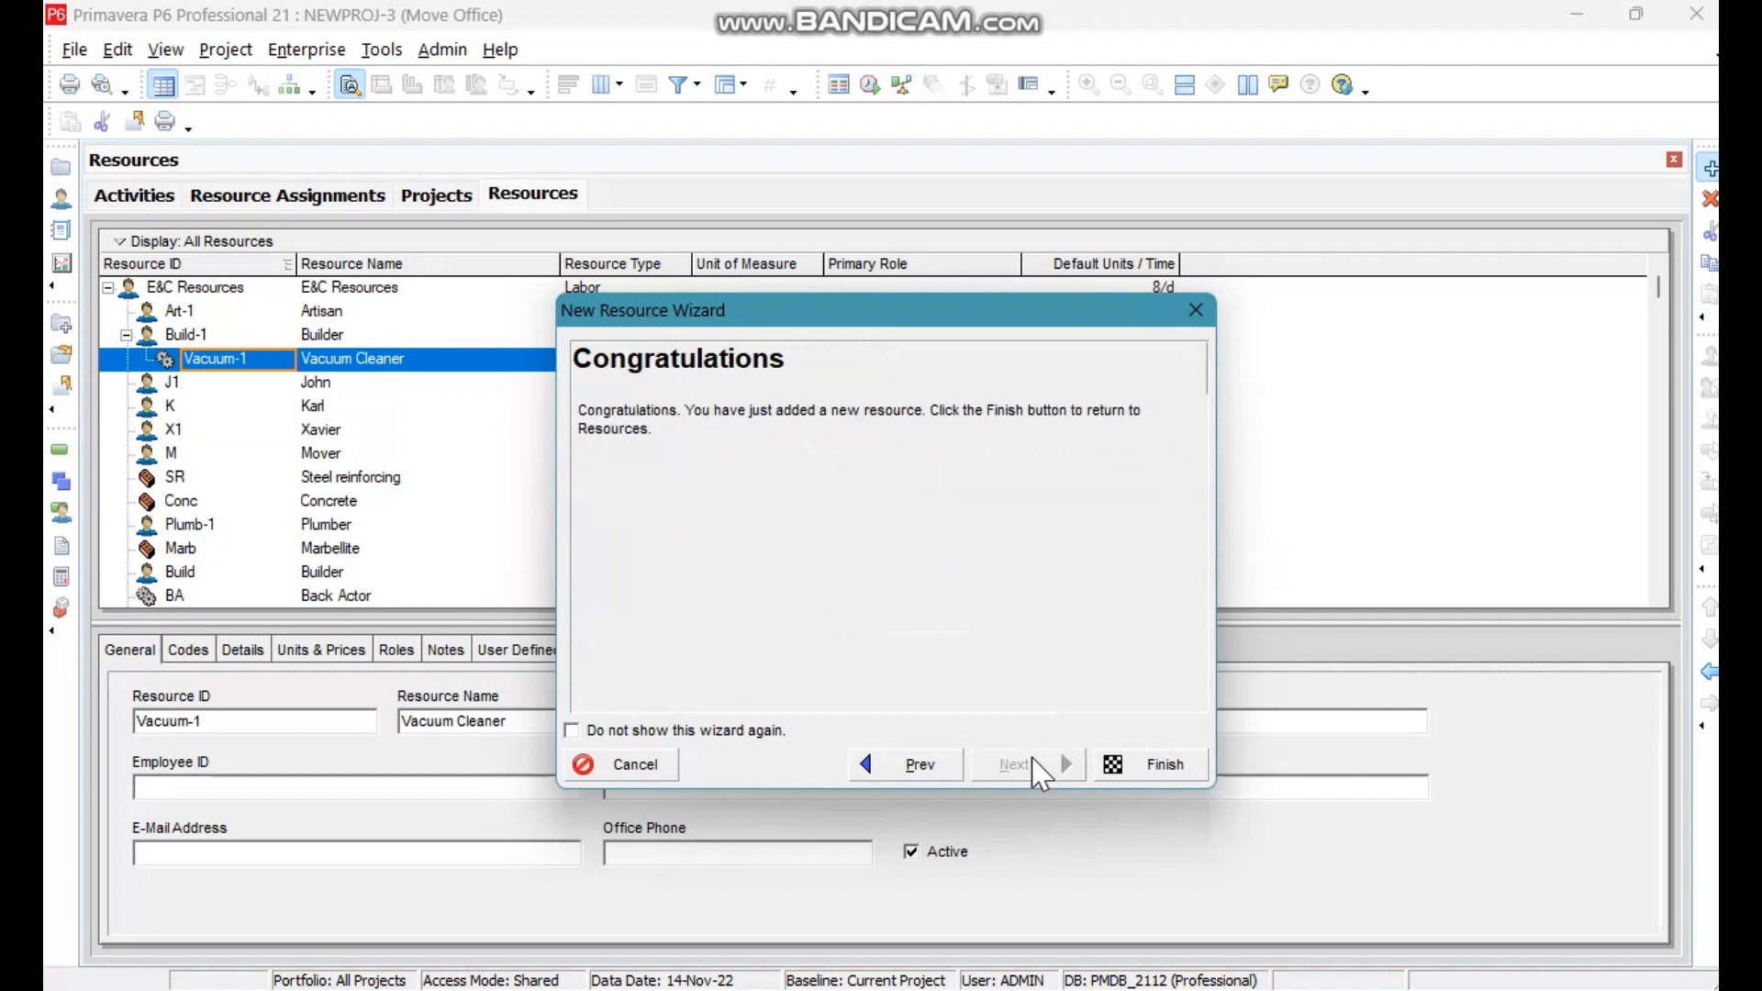
left_click(1131, 769)
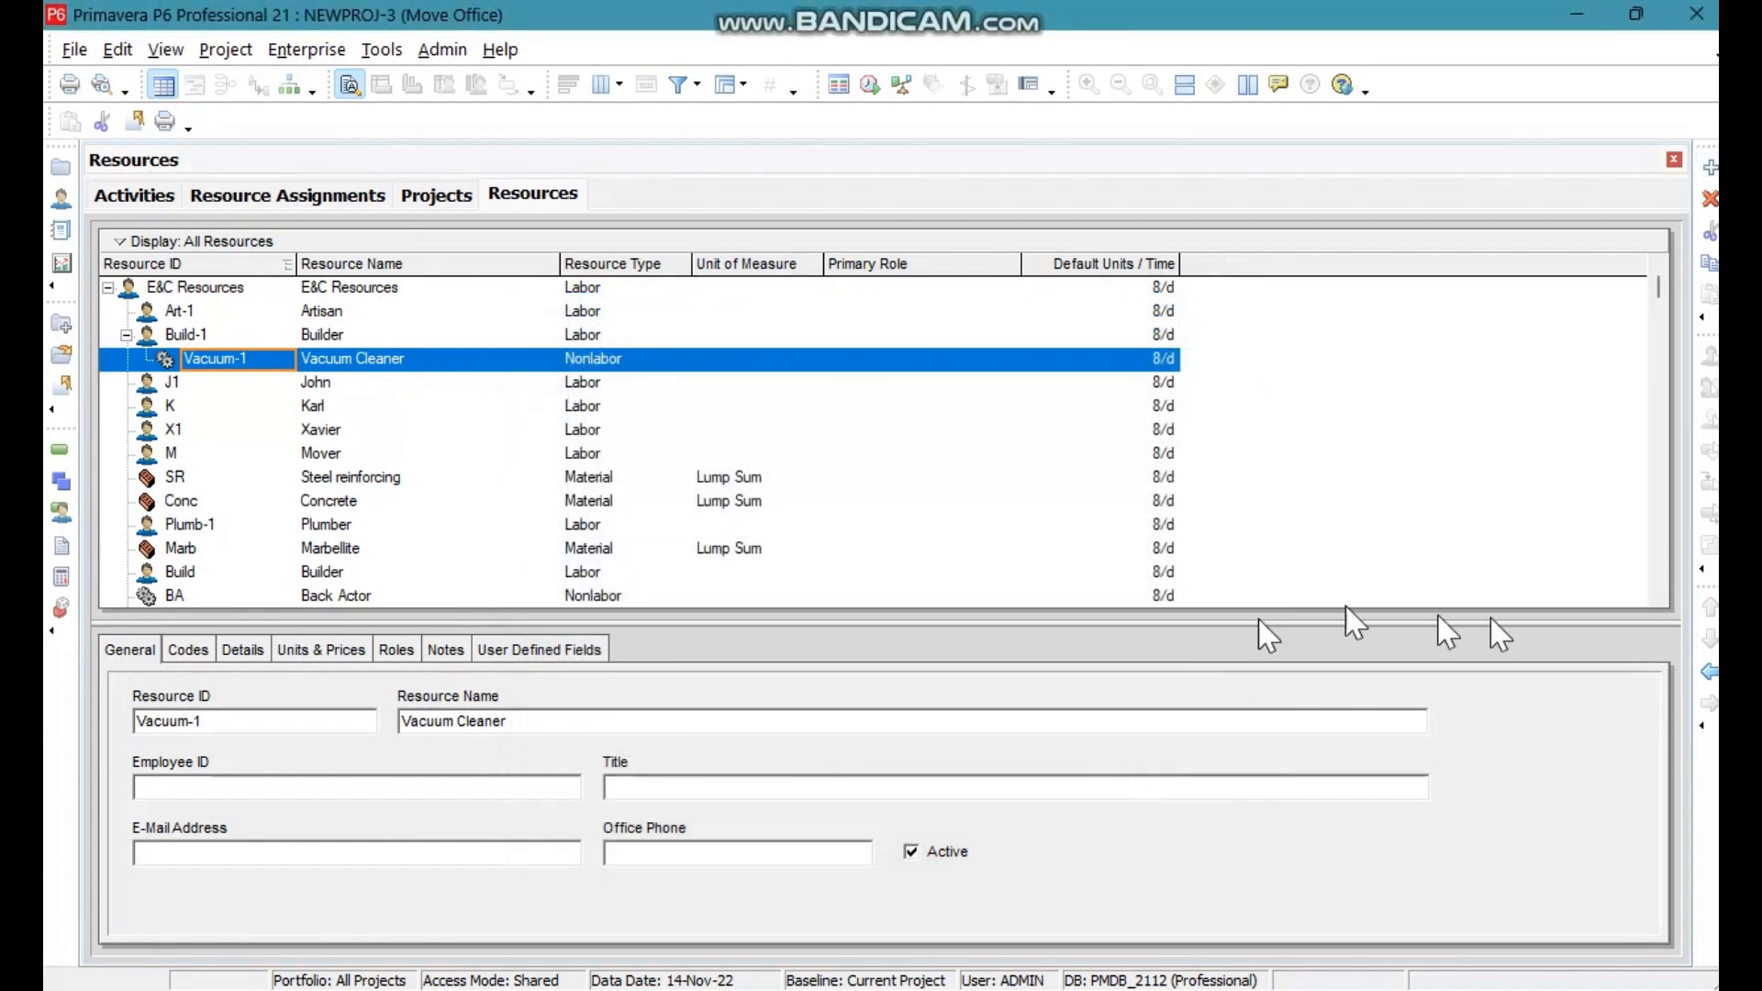
left_click(1709, 670)
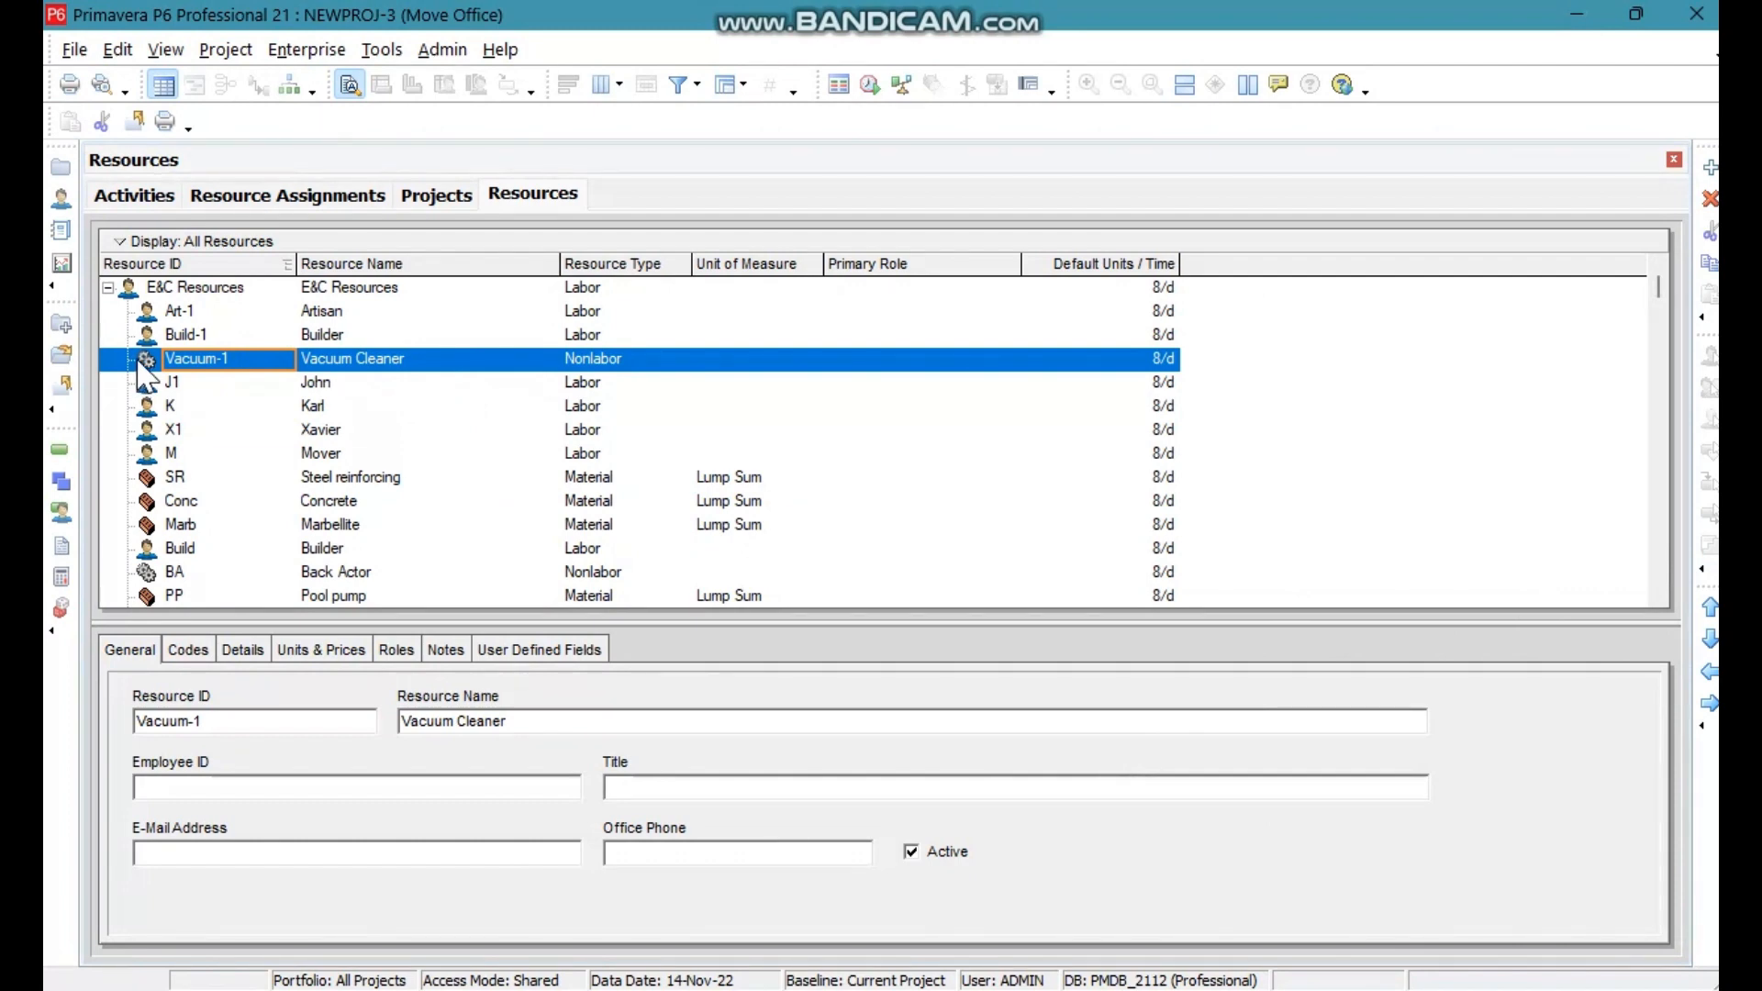
Add another resource beneath Vacuum Cleaner with the ID Det-1 and the name Detergent.
left_click(1709, 170)
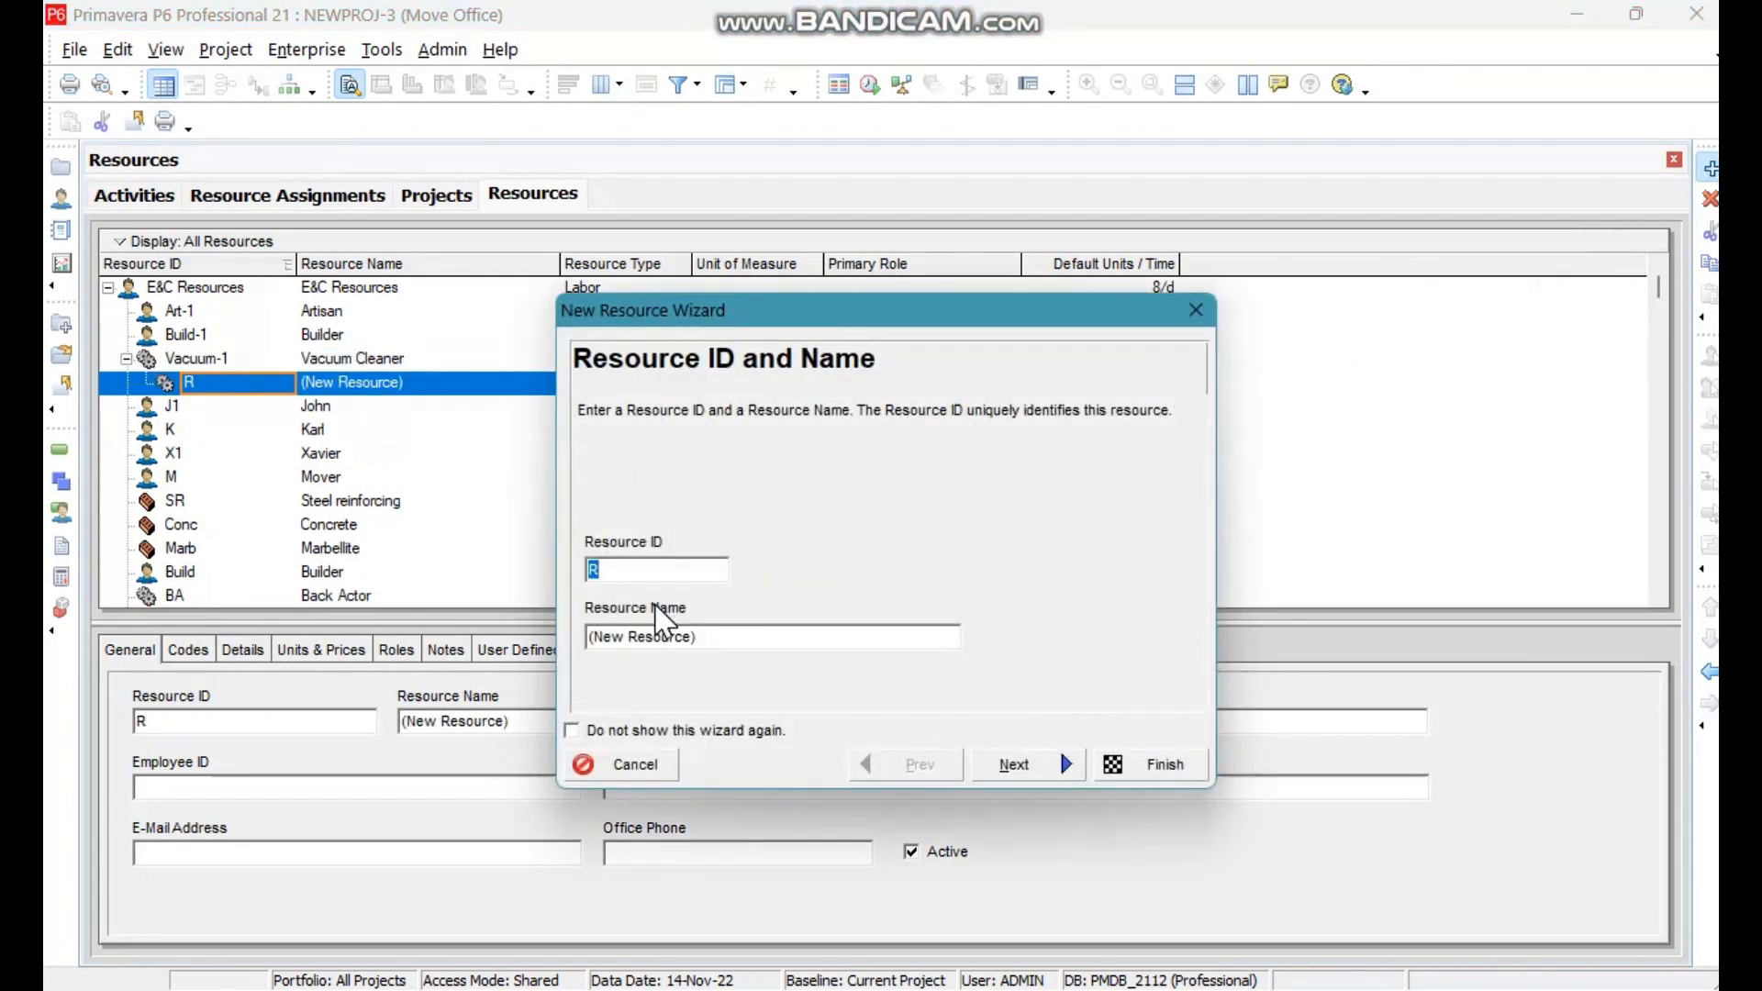
type("Det-1")
key("Tab")
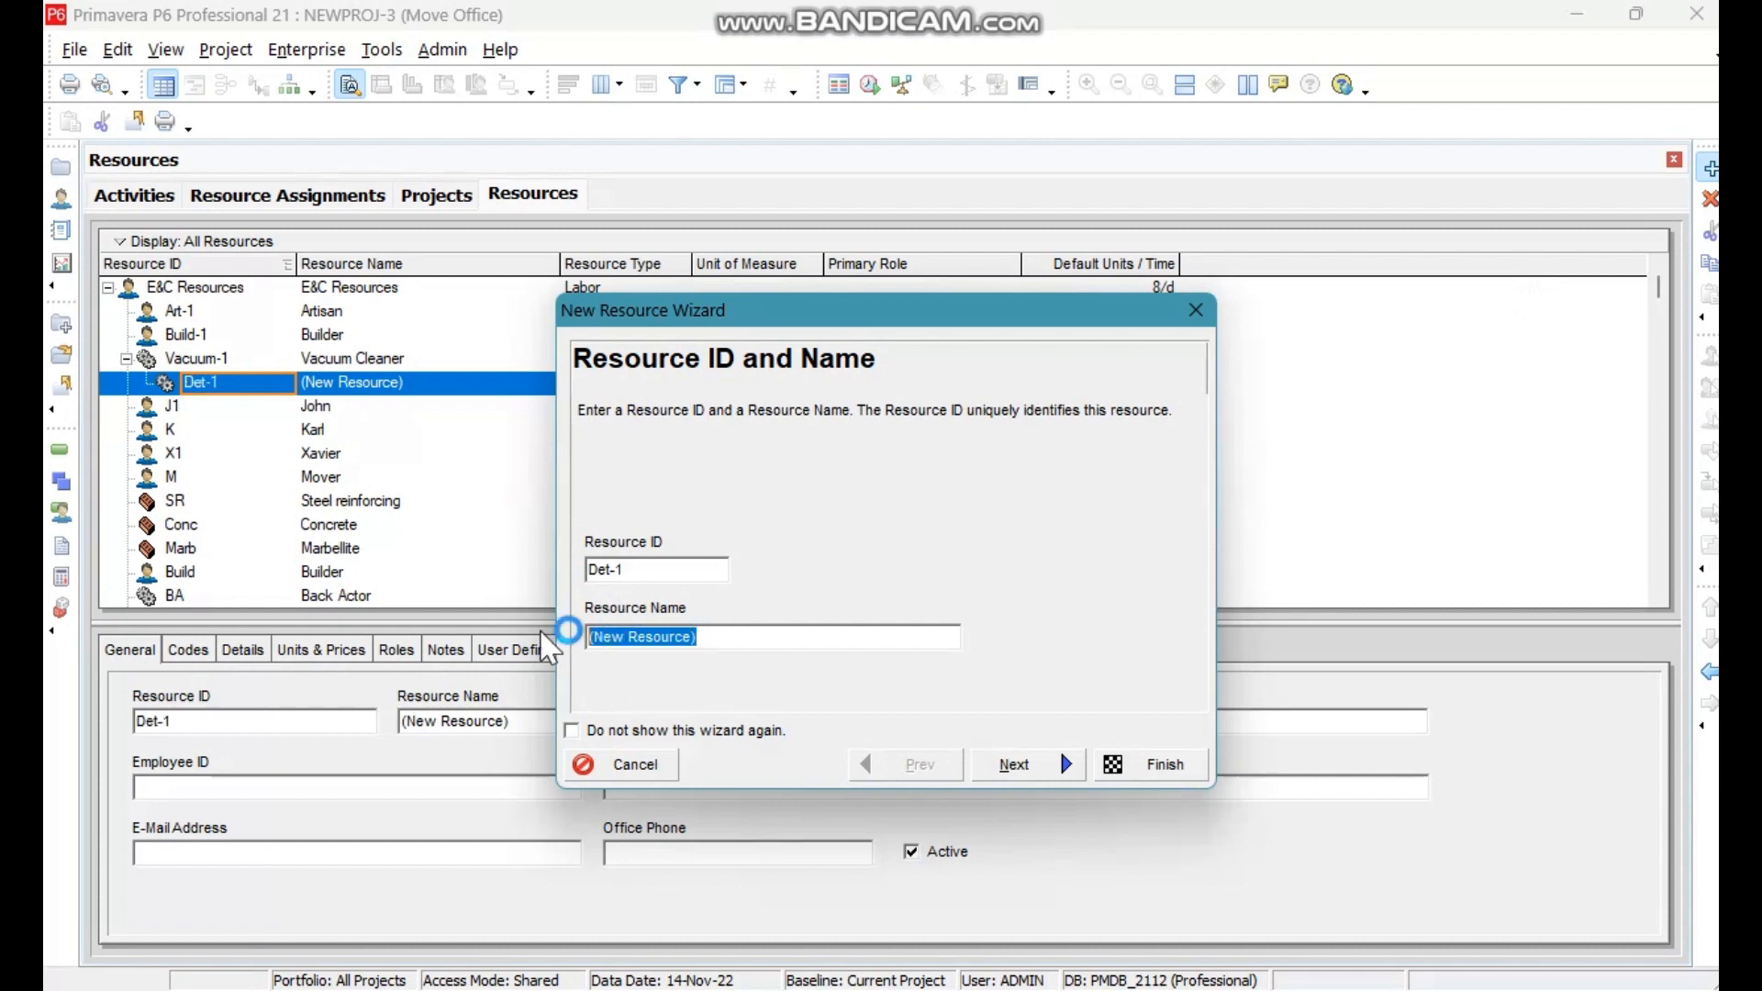
type("Deter")
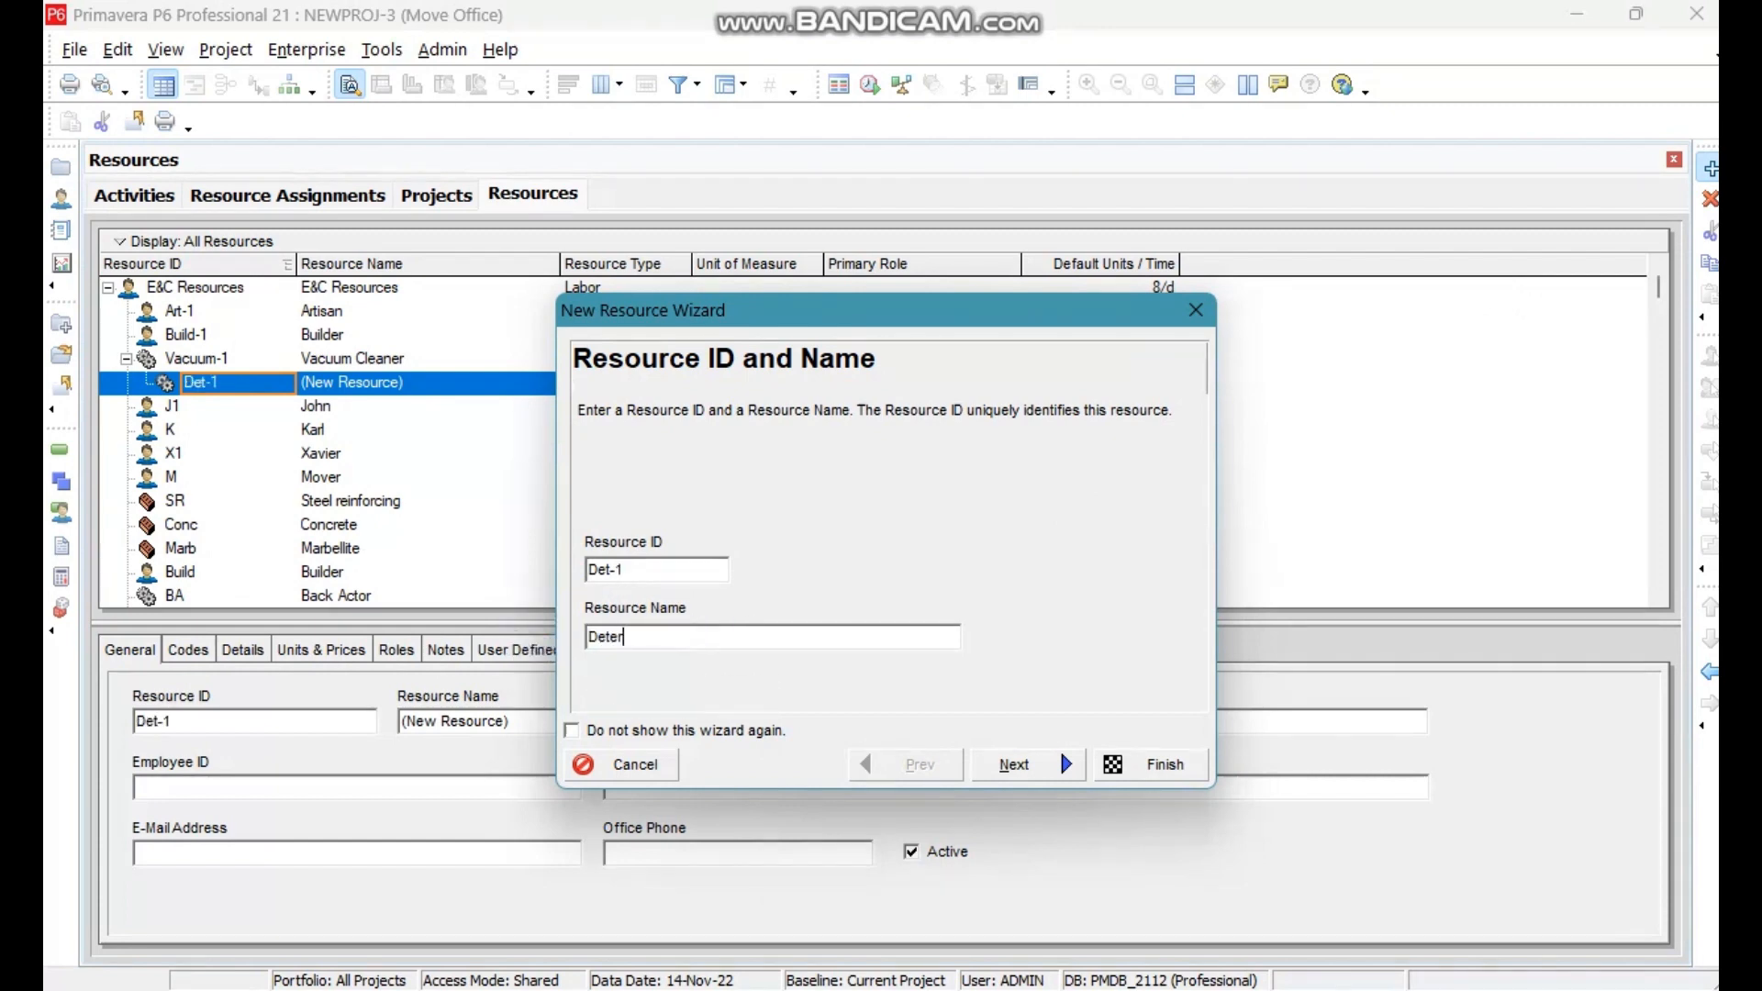
type("gent")
left_click(1039, 767)
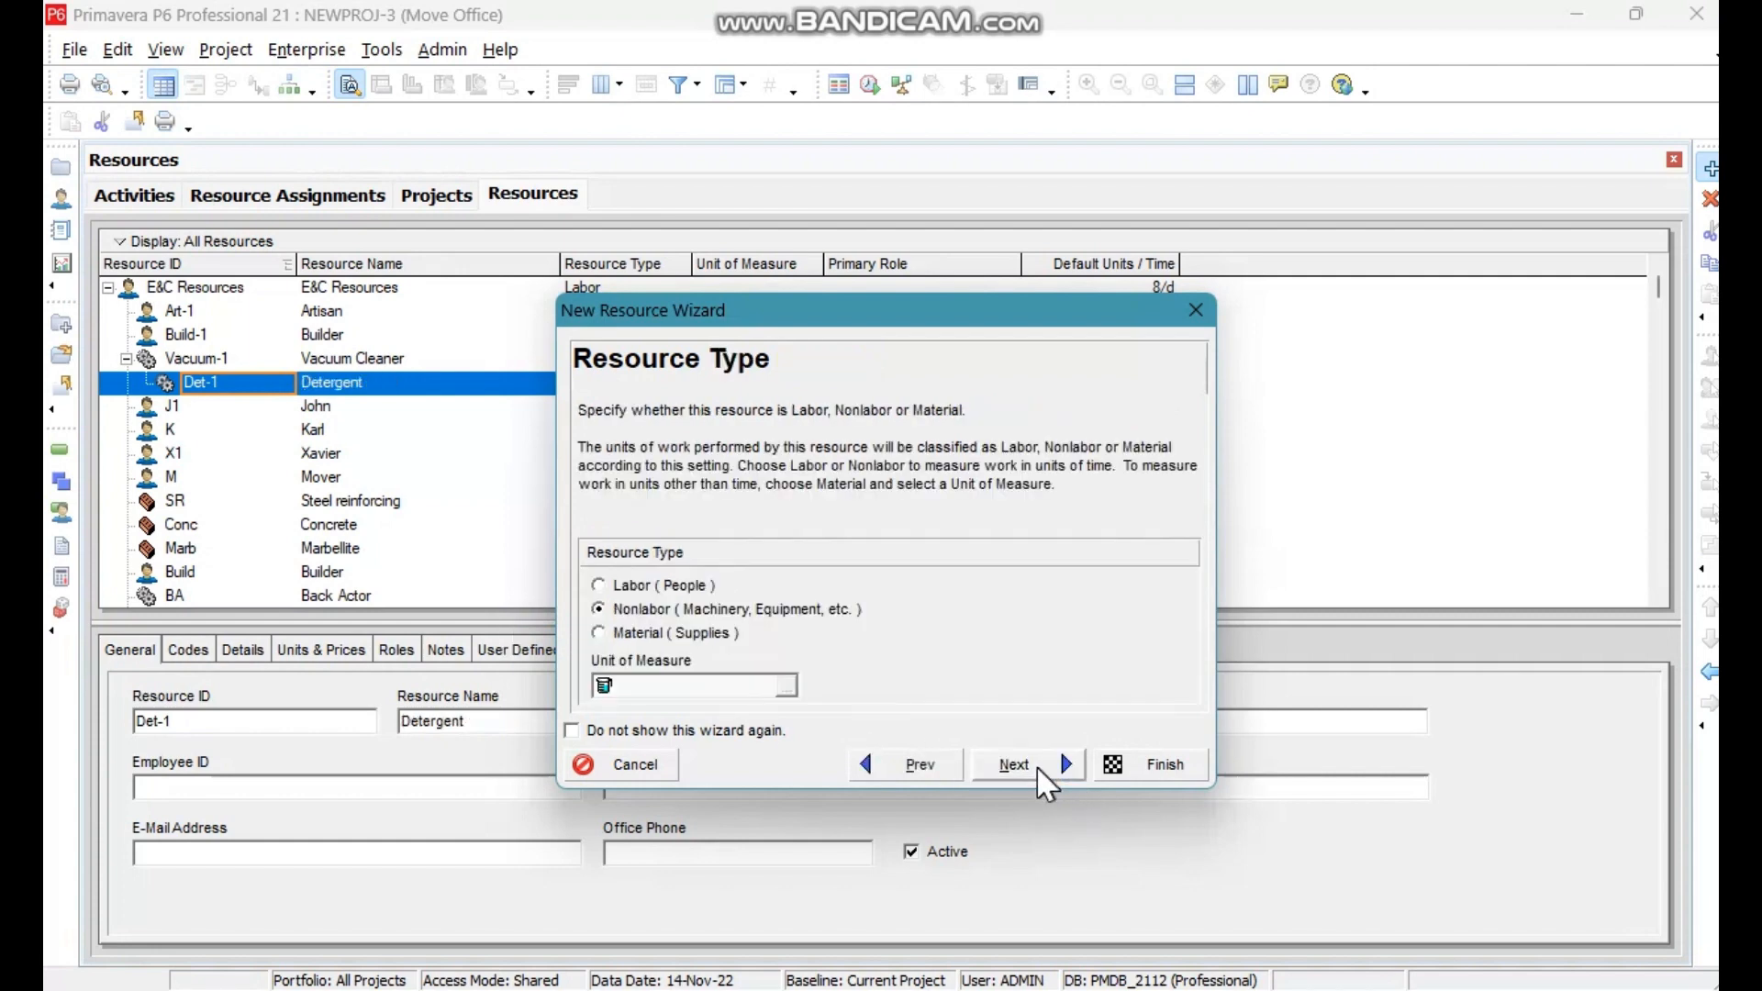
Classify the Detergent resource as Material and choose $ as its unit of measure.
left_click(598, 633)
left_click(786, 687)
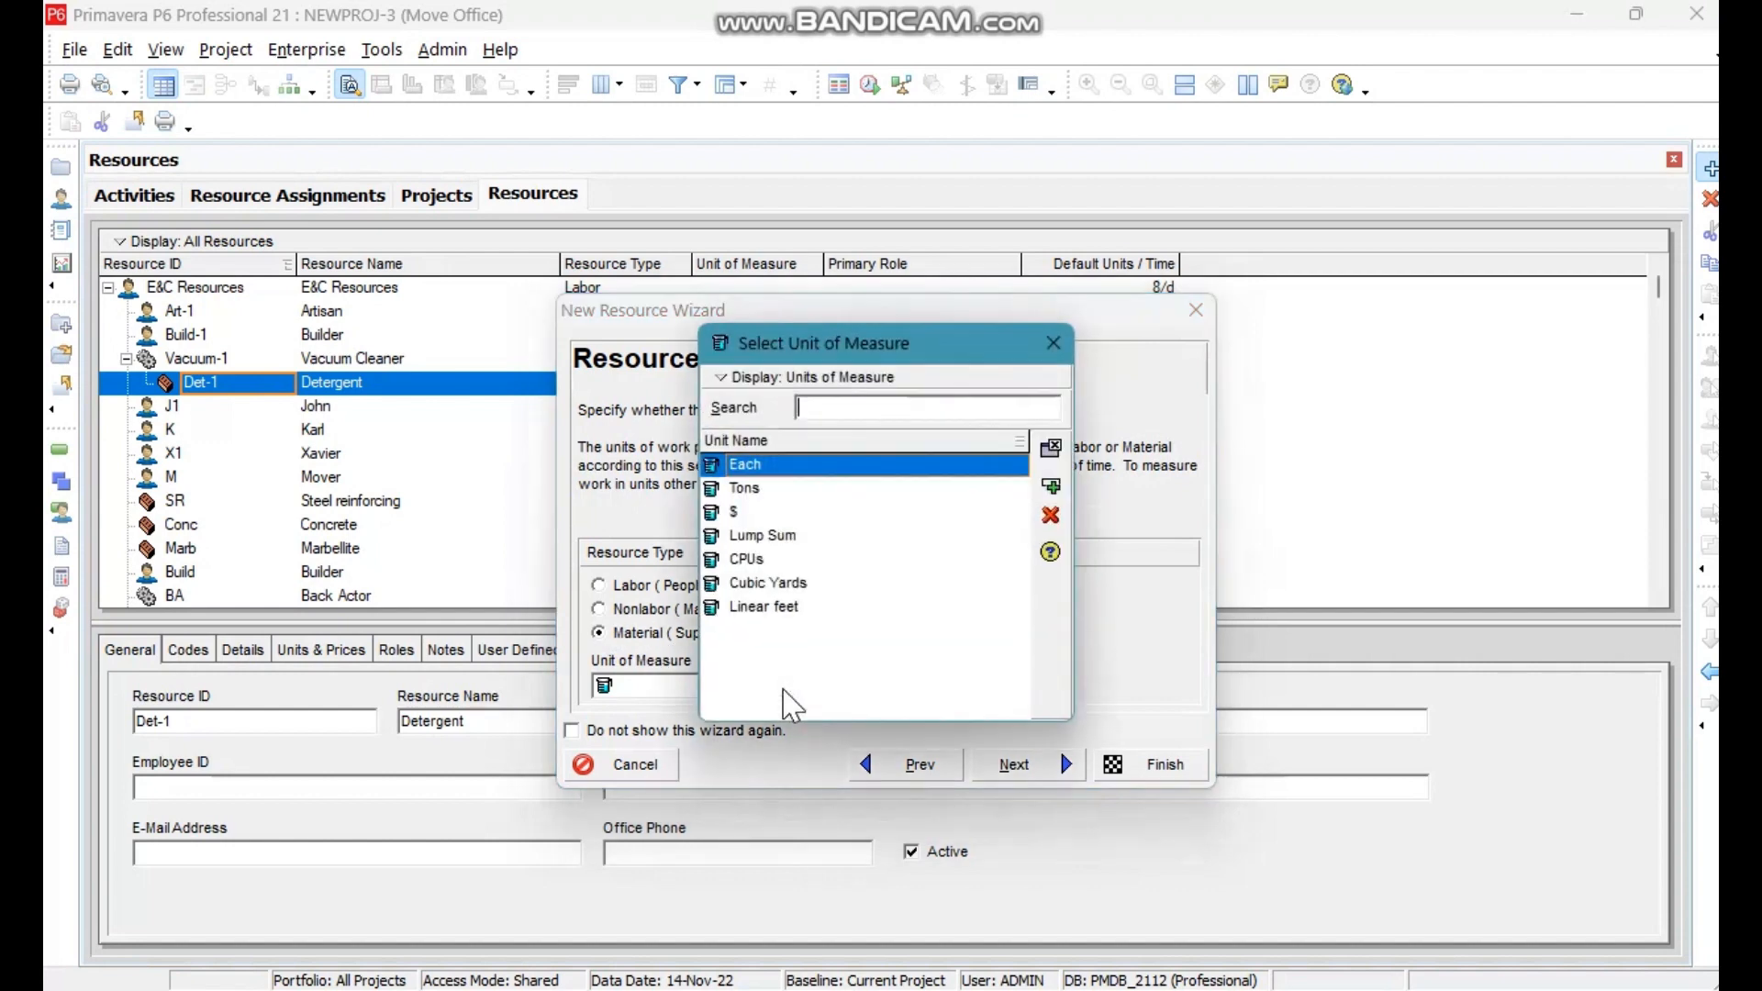
left_click(743, 513)
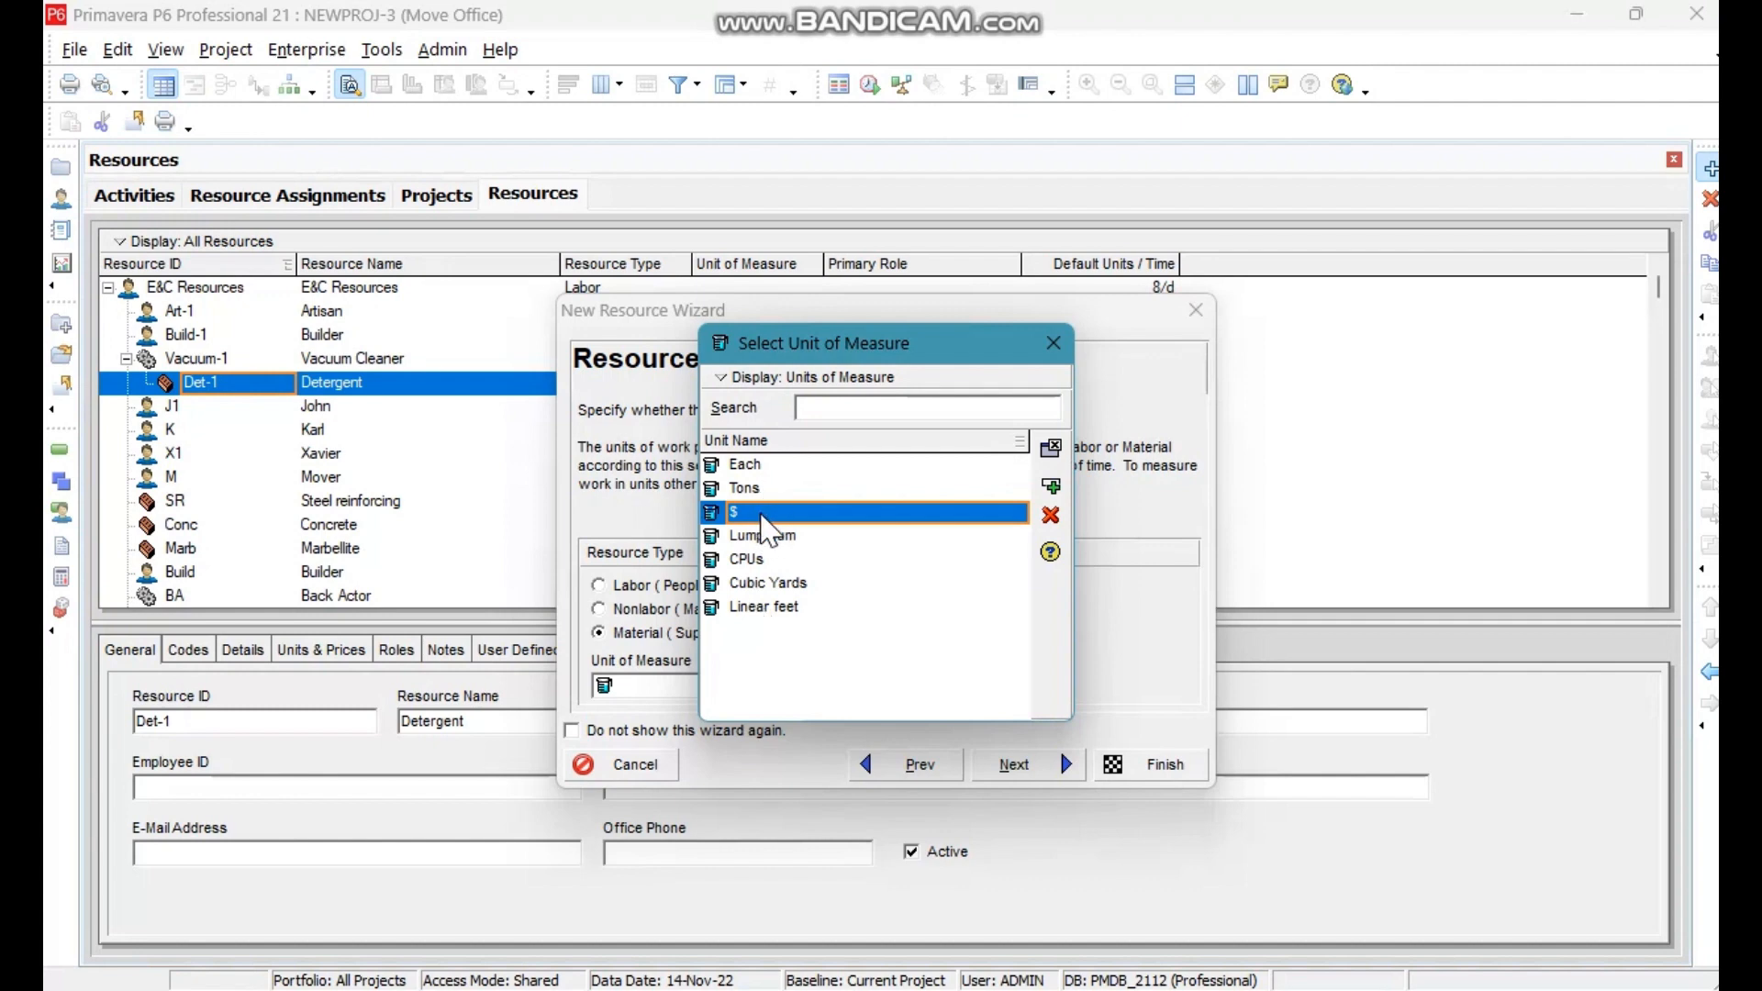
left_click(1052, 490)
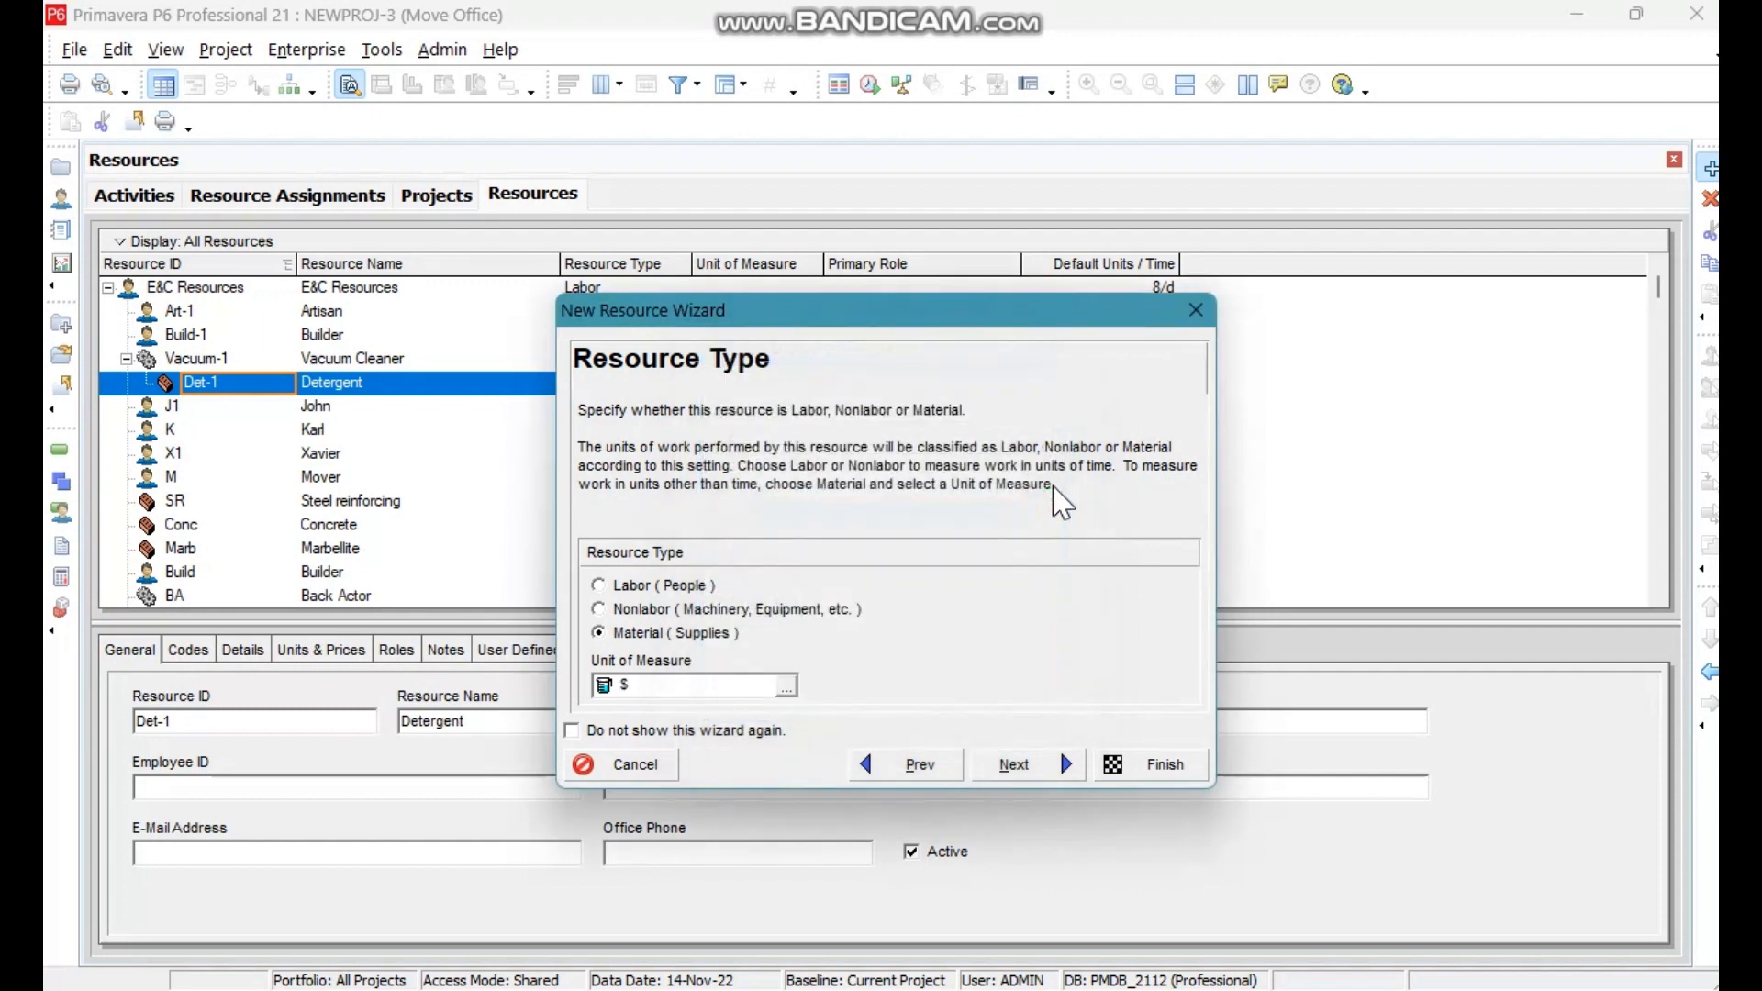
left_click(1046, 765)
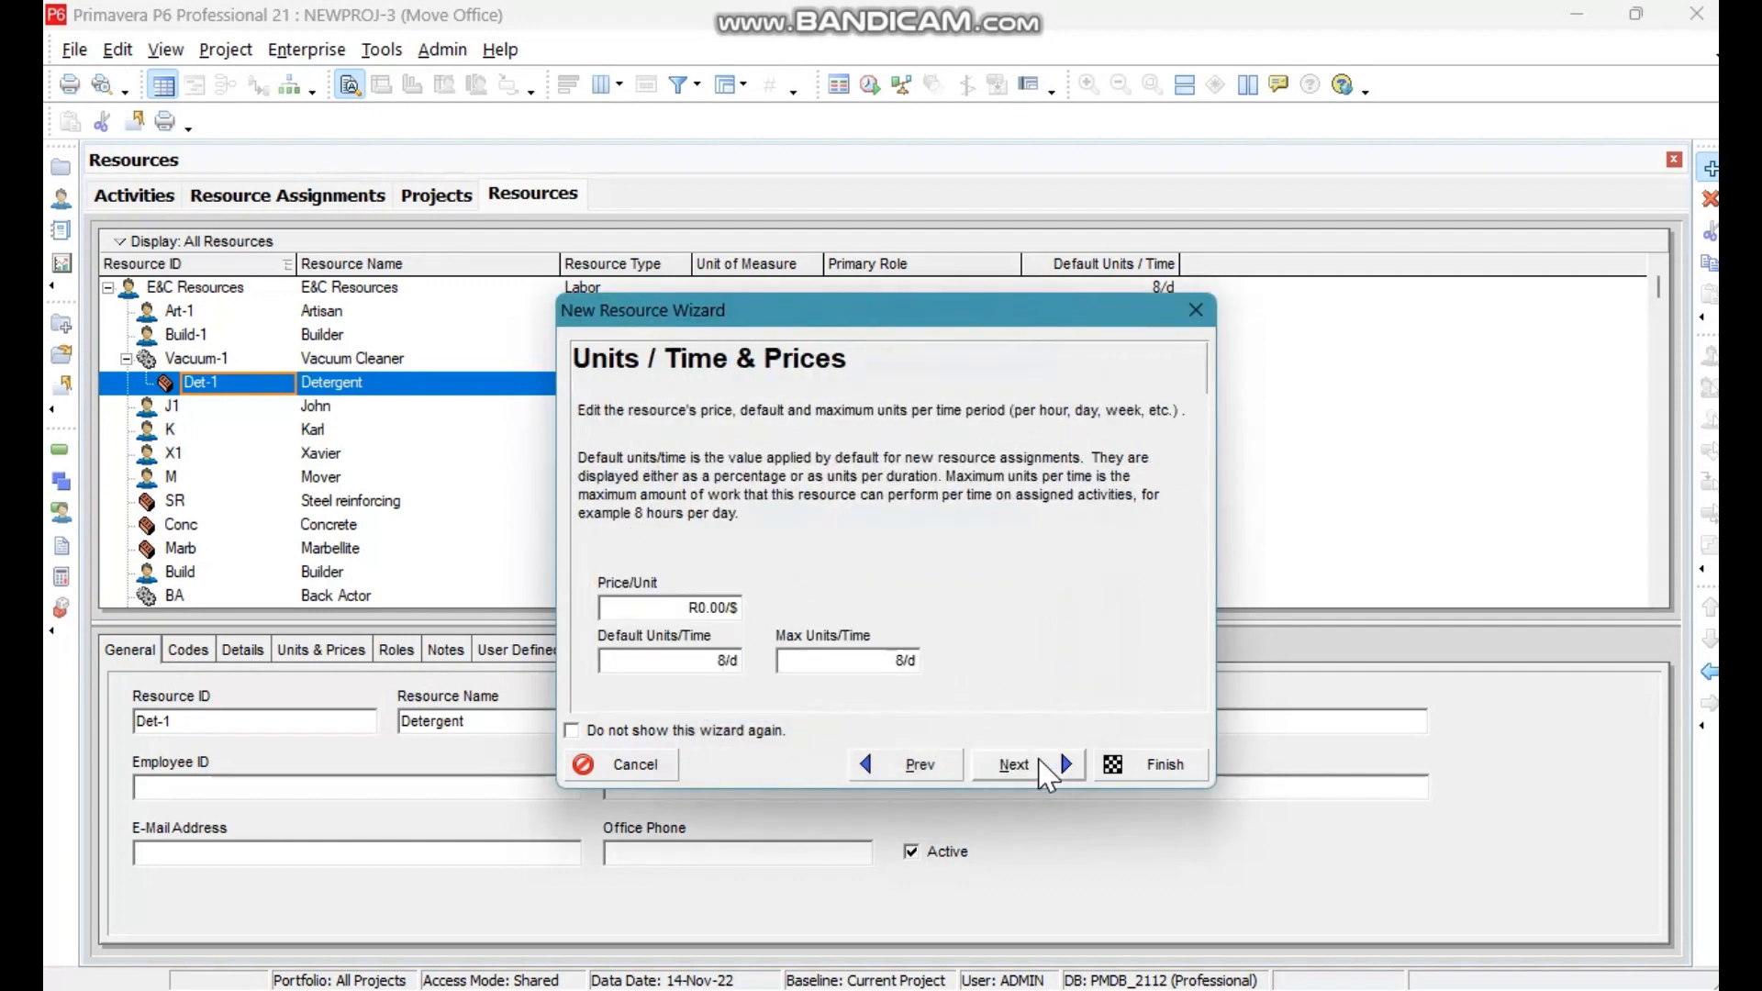
Set the Detergent resource's price per unit to 25.
left_click(689, 607)
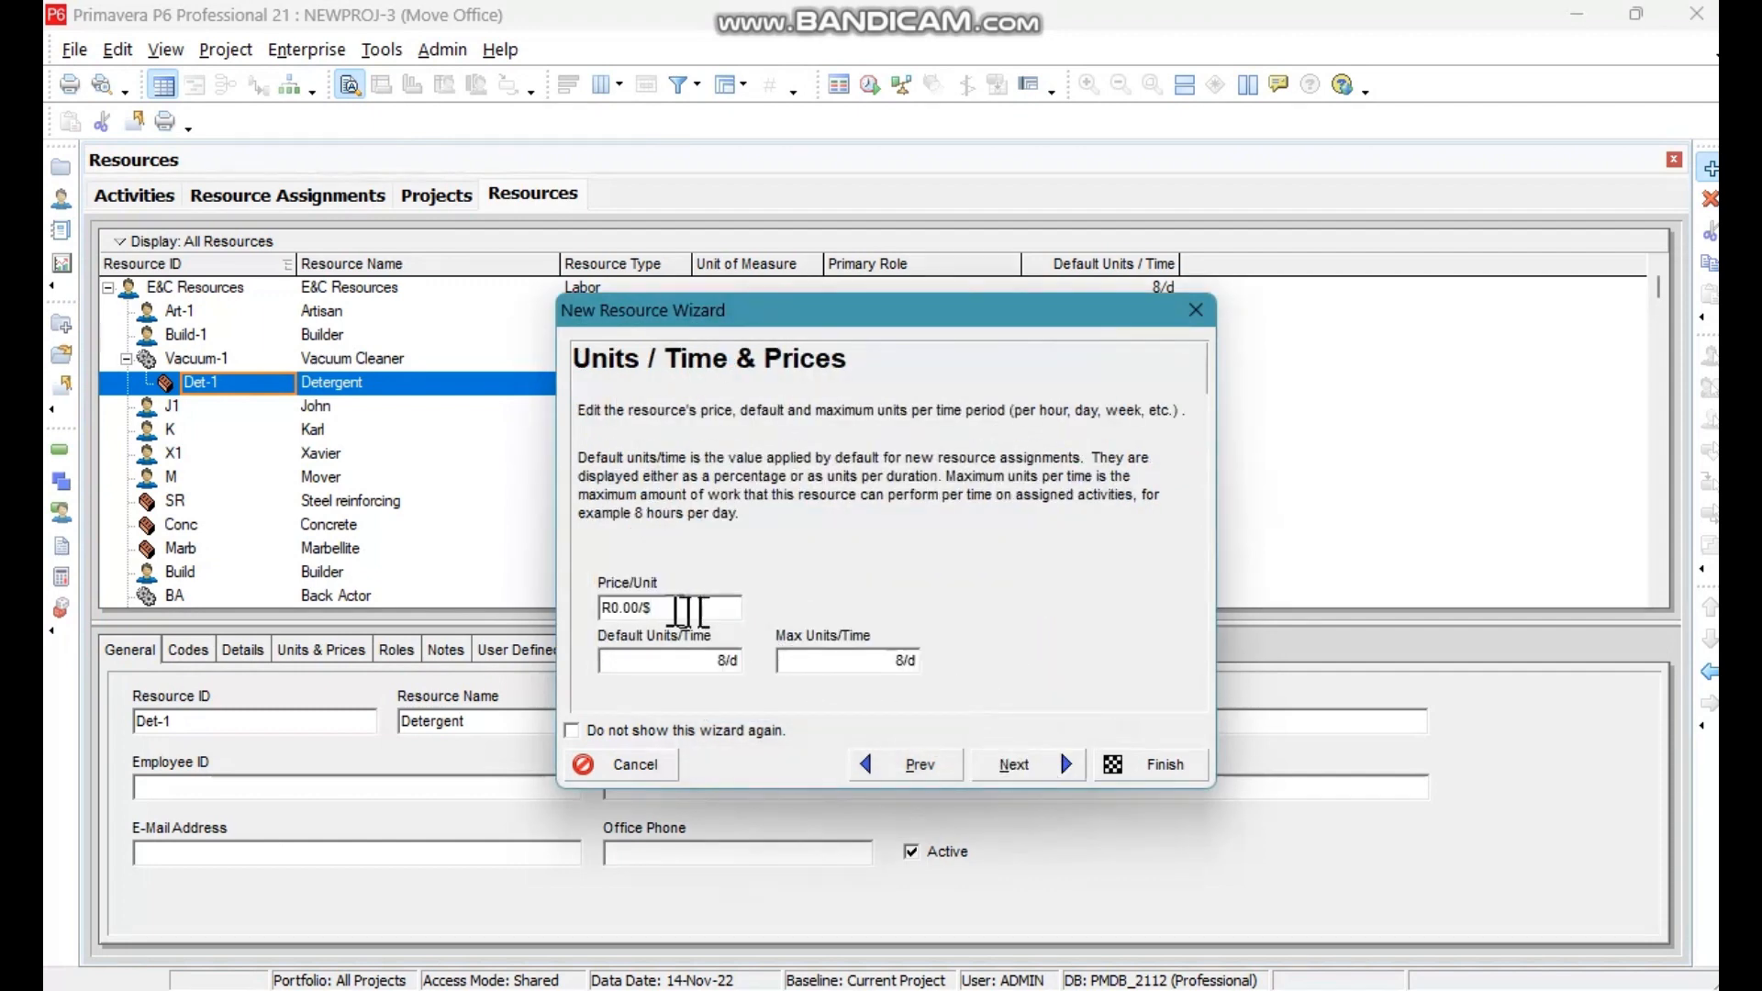
double_click(720, 608)
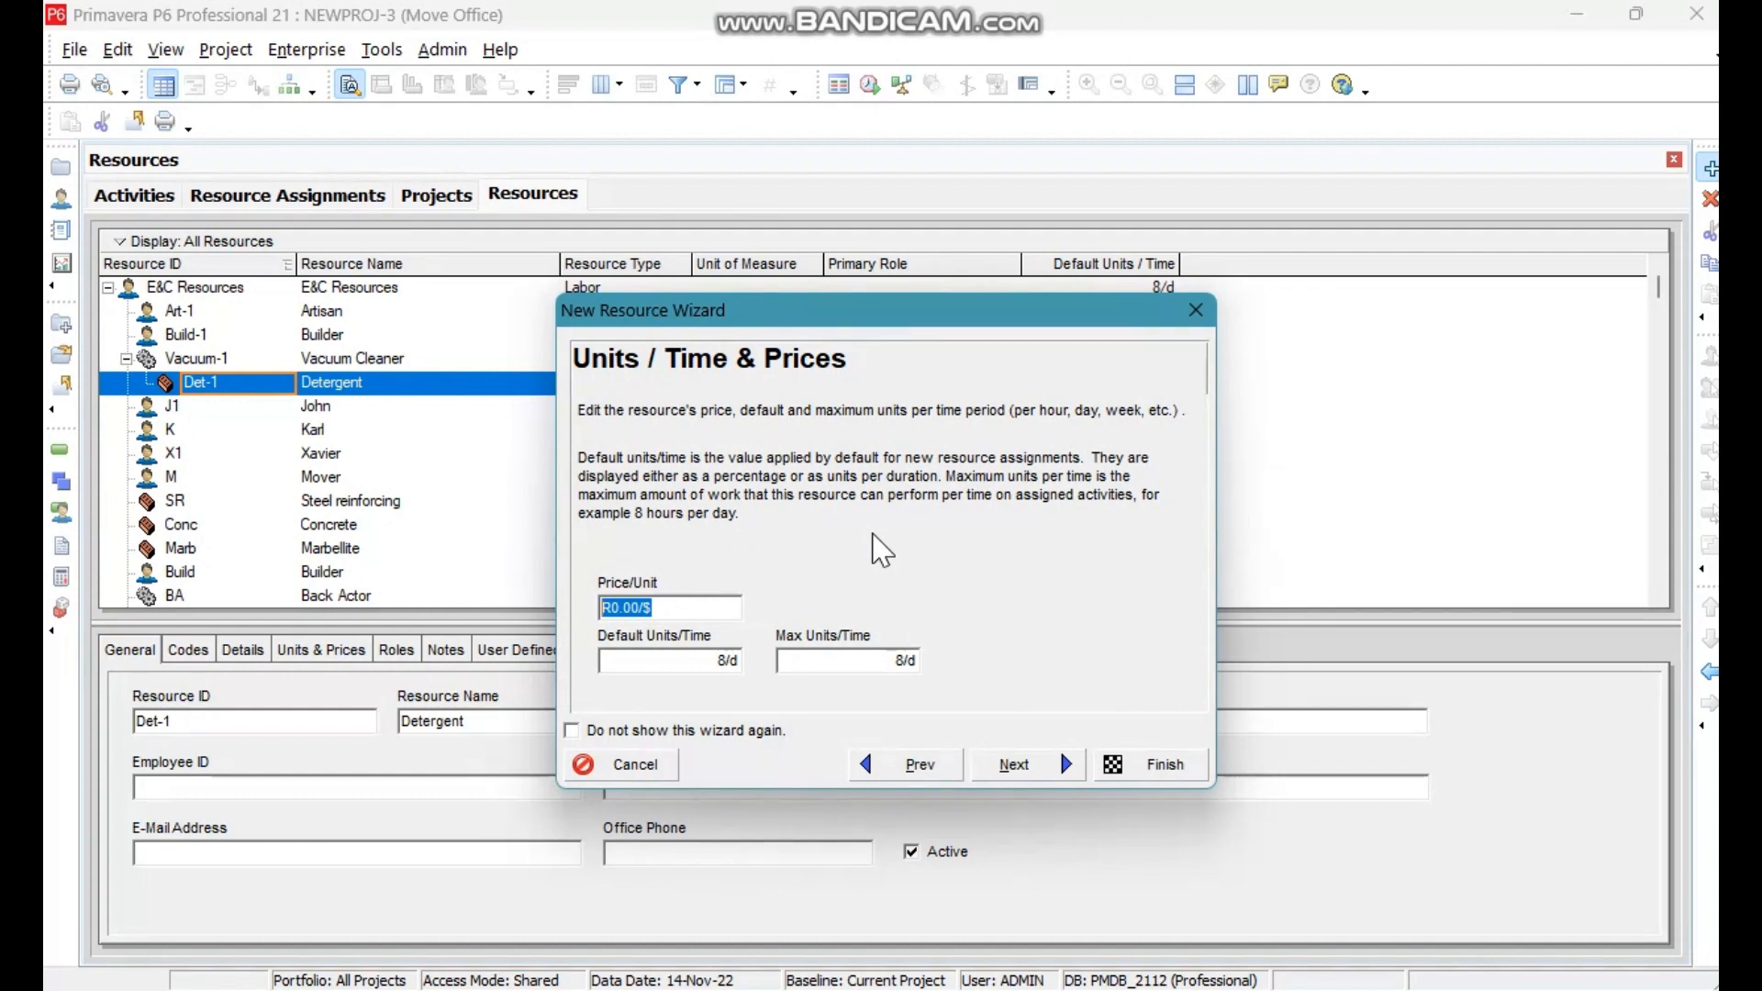
type("25")
left_click(1064, 781)
Complete the Detergent resource with an existing calendar and auto-computed actuals, and outdent it to the same level as Vacuum Cleaner.
left_click(1064, 781)
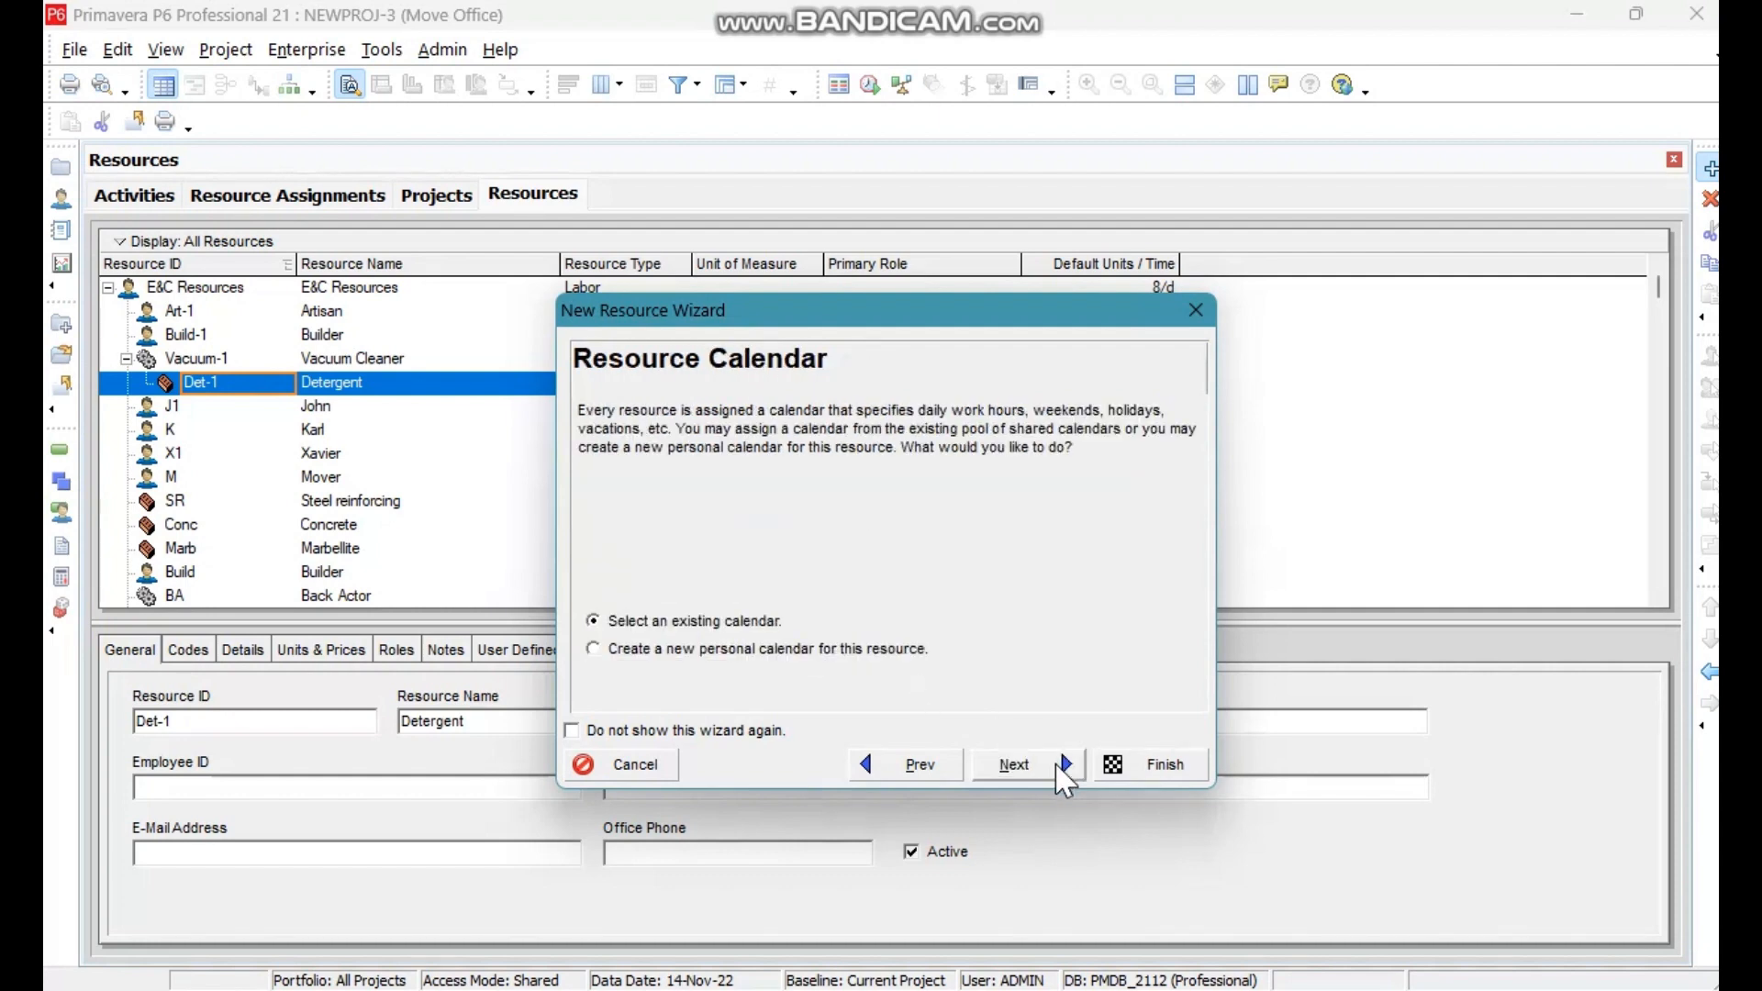
left_click(1064, 781)
left_click(1064, 780)
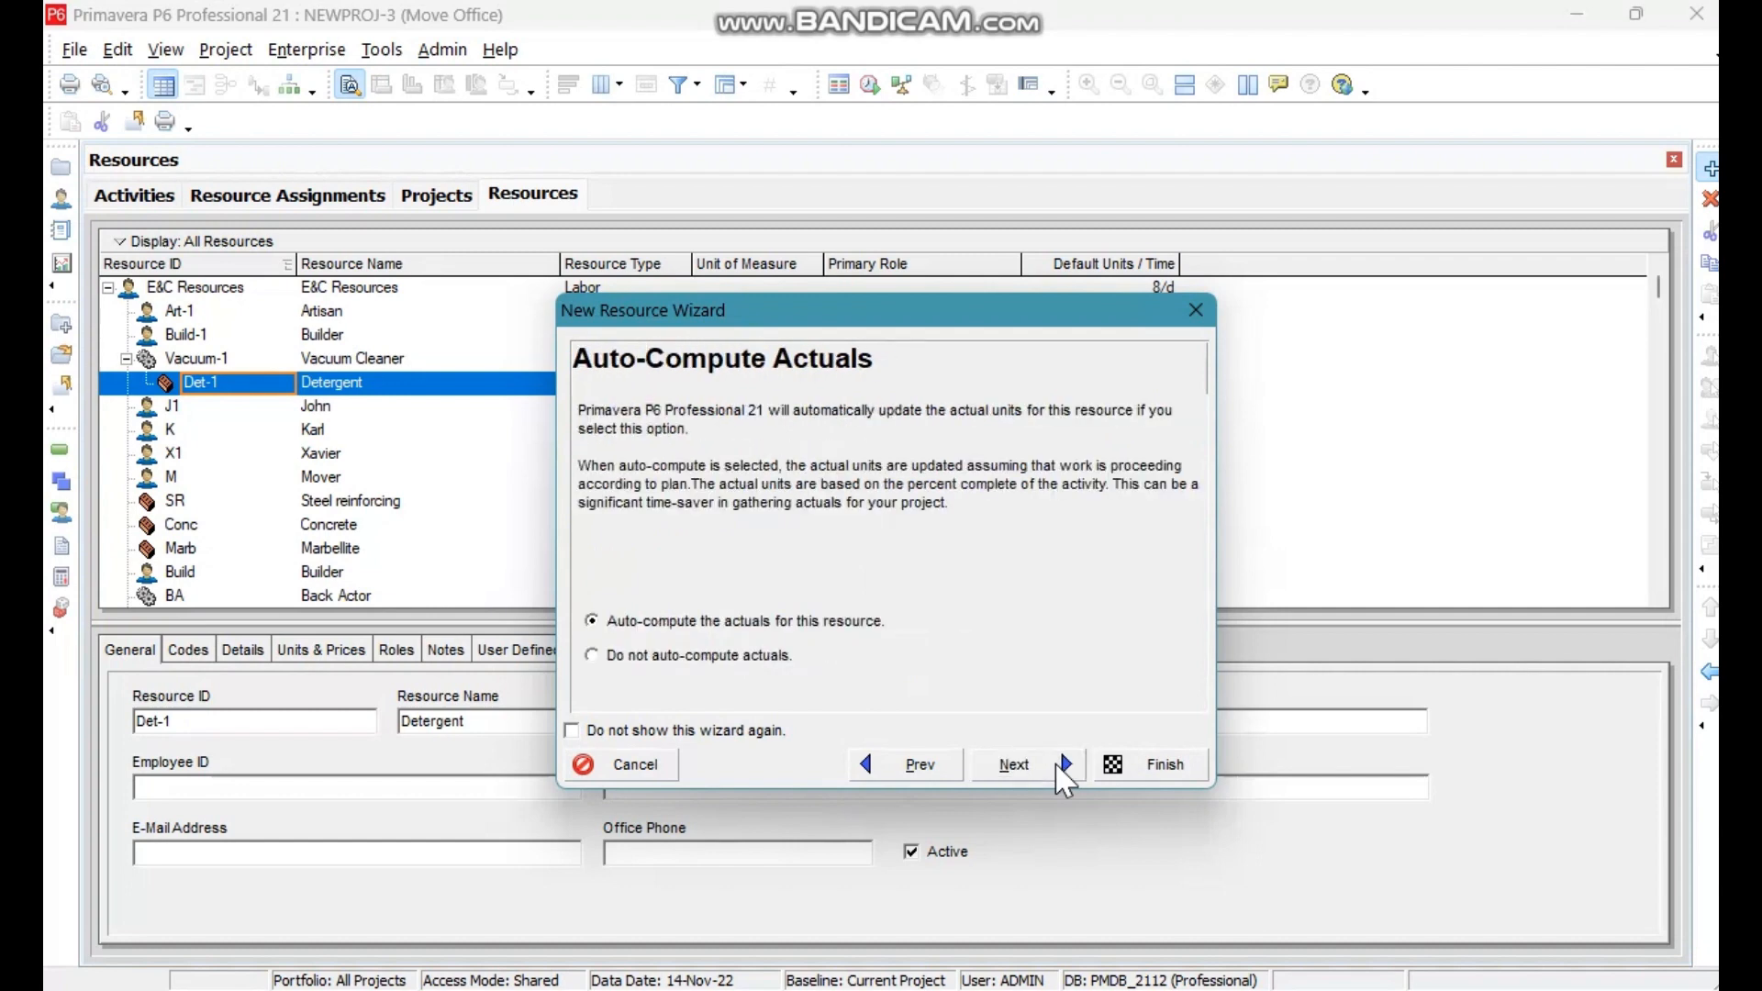
left_click(1060, 778)
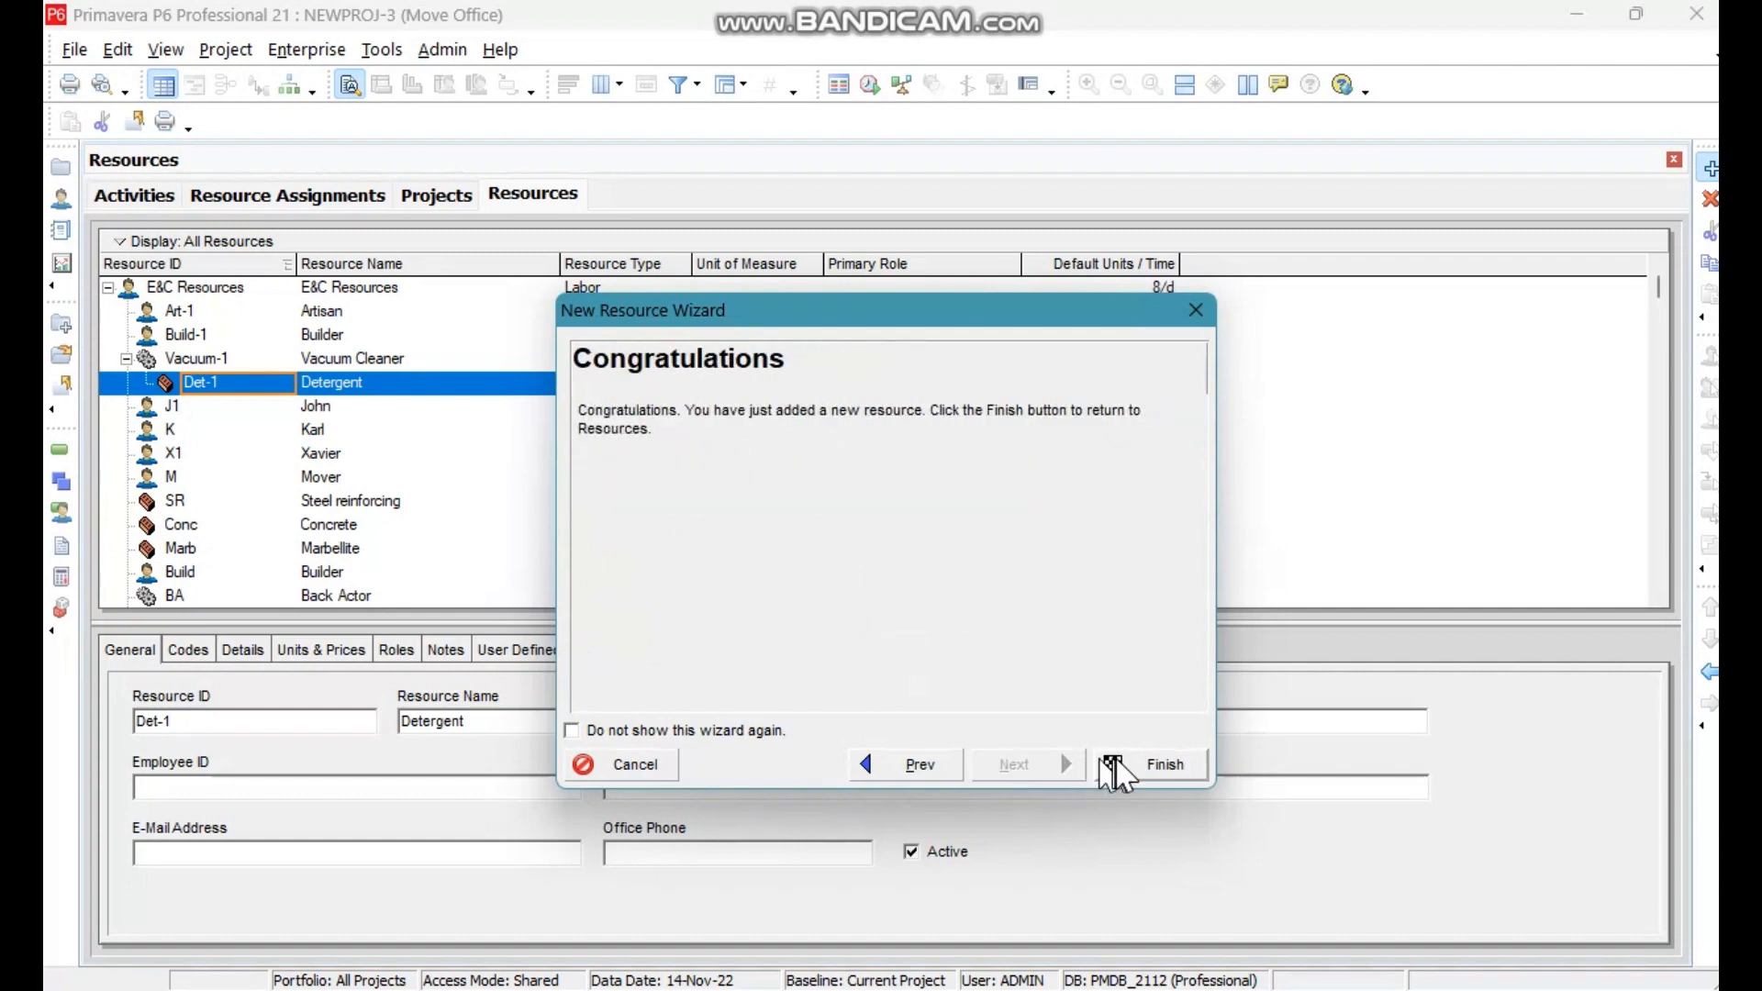
left_click(1115, 769)
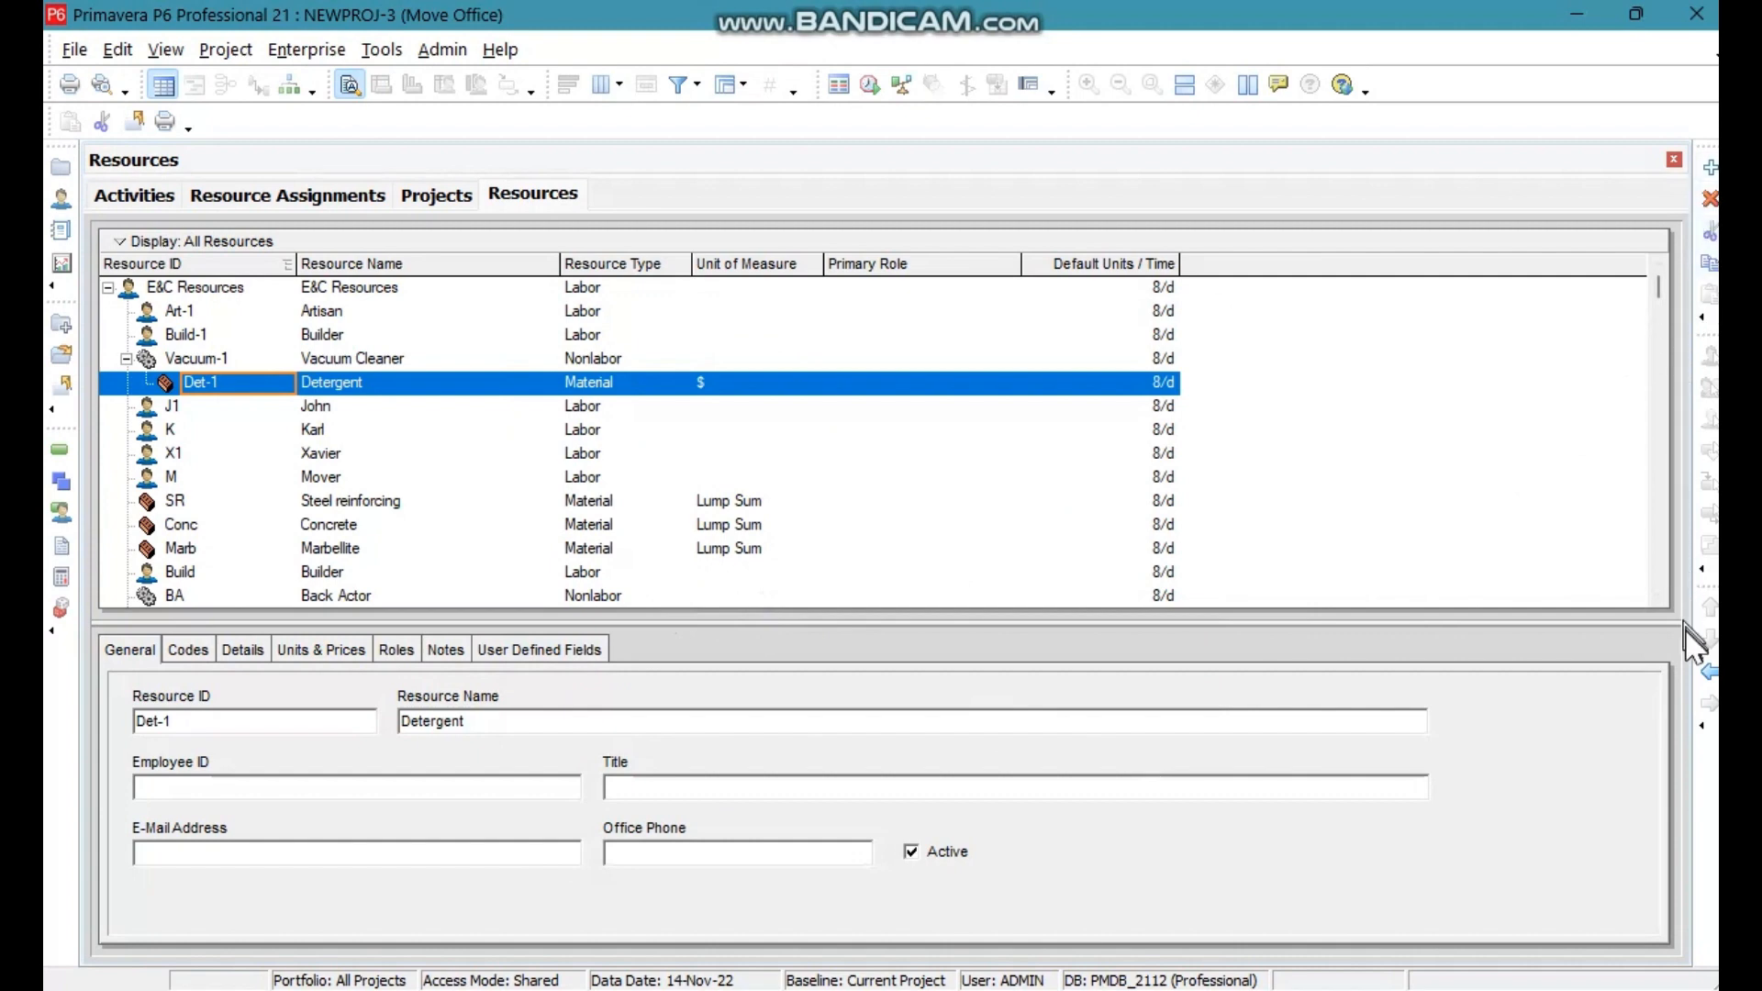
left_click(1707, 674)
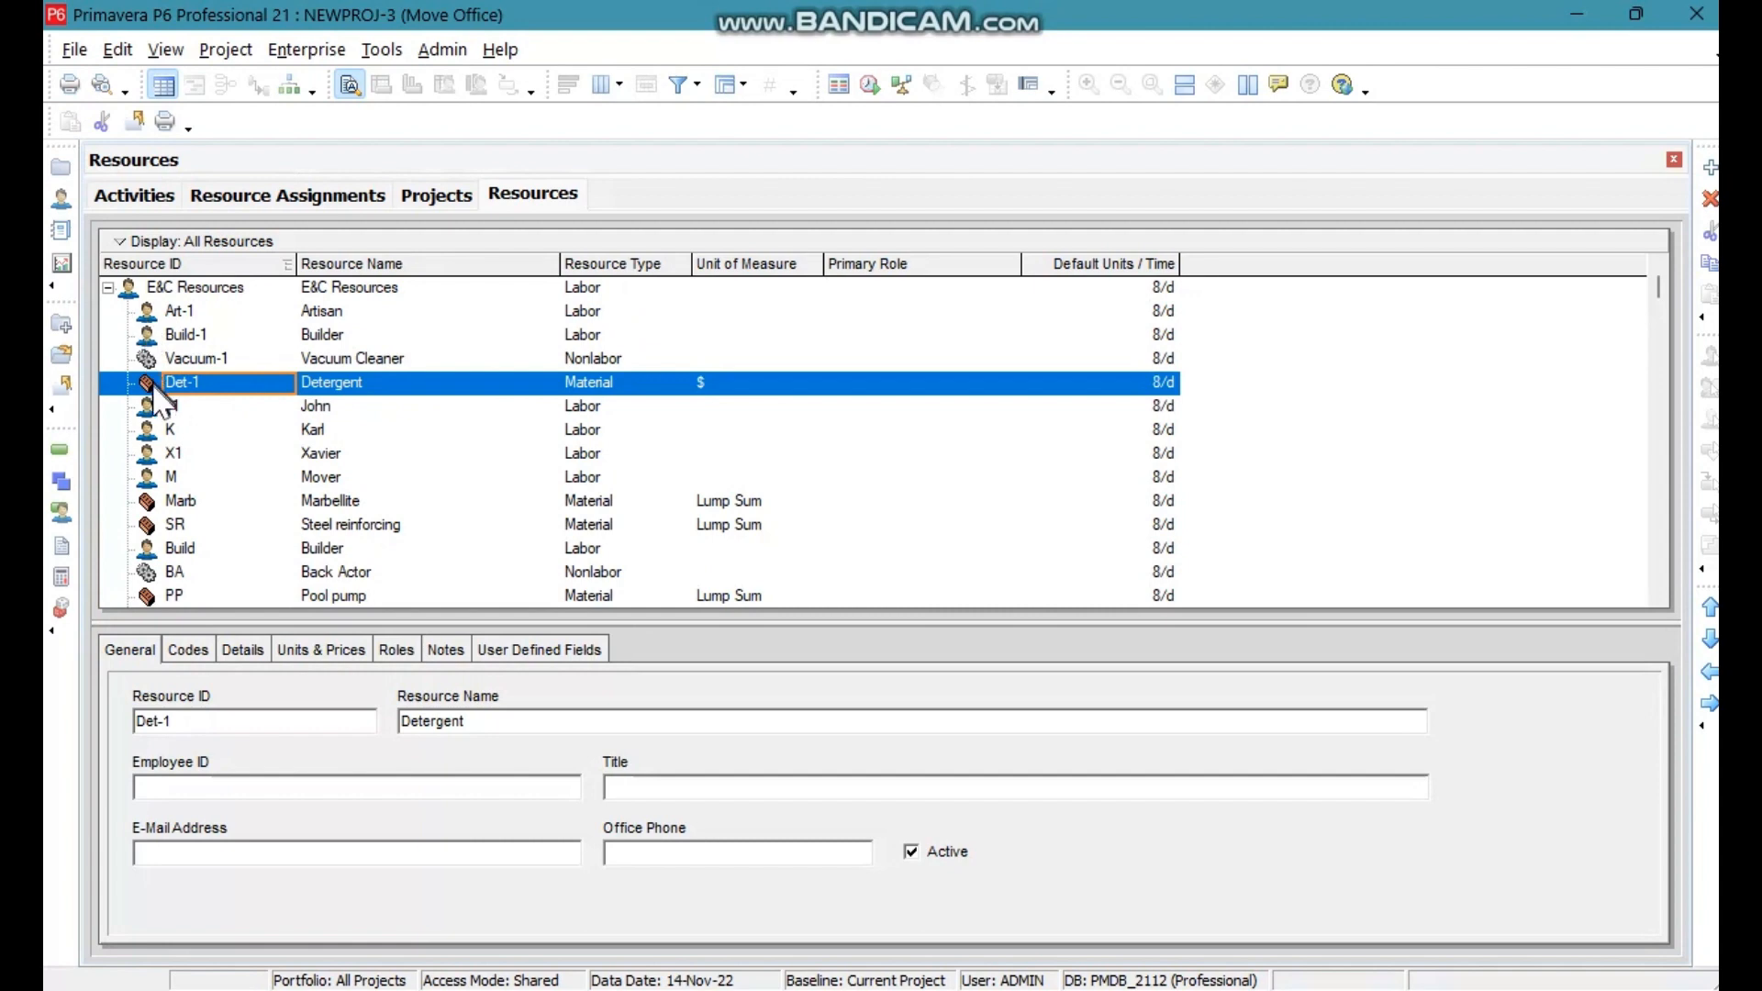
Assign the Artisan resource (Art-1) to the activity OM1000 Move furniture out.
left_click(134, 195)
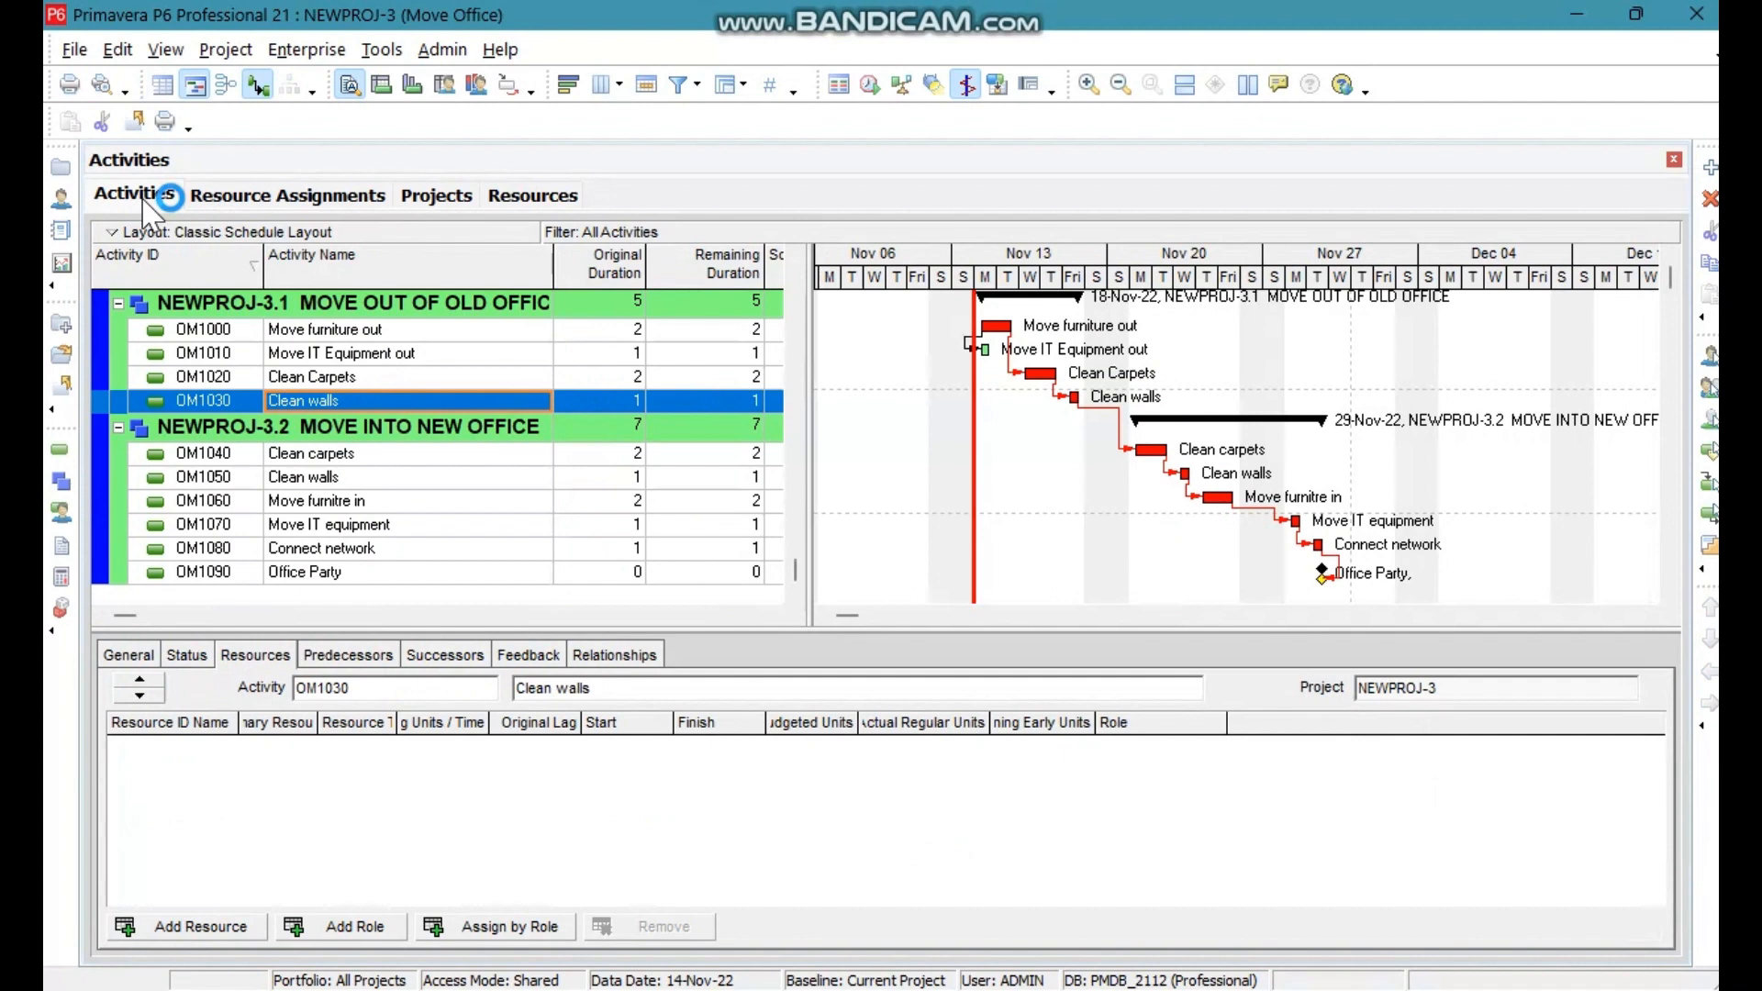
left_click(358, 330)
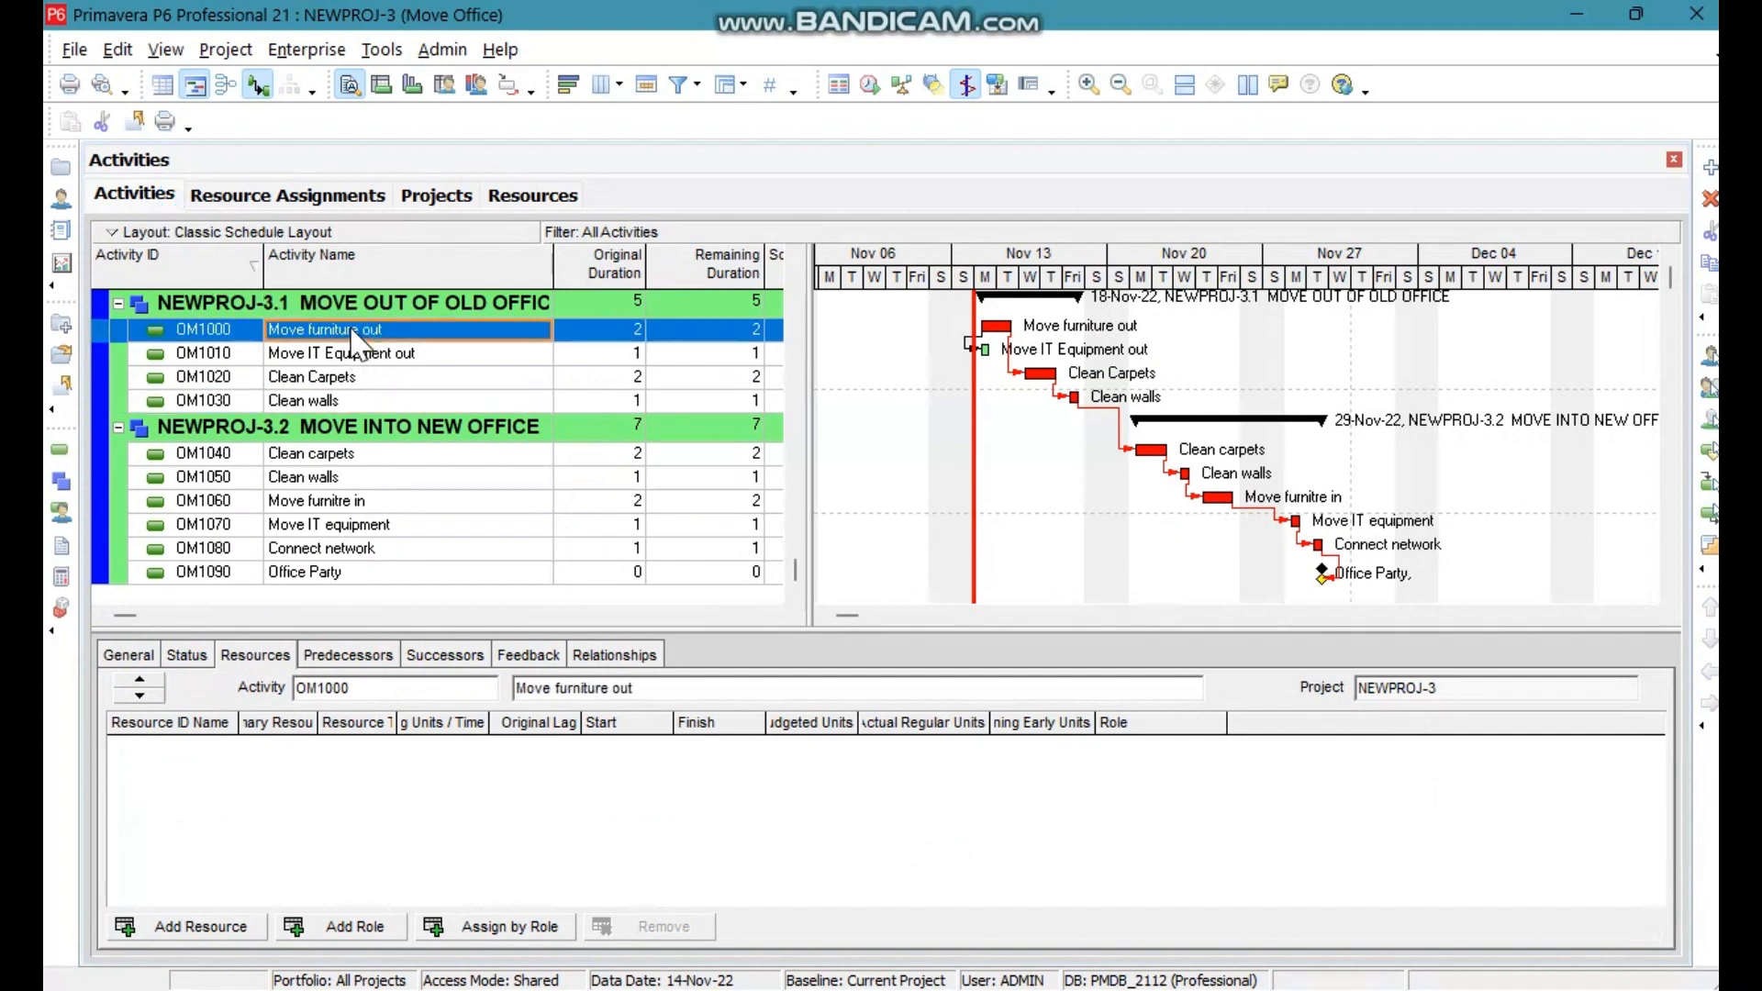
right_click(358, 346)
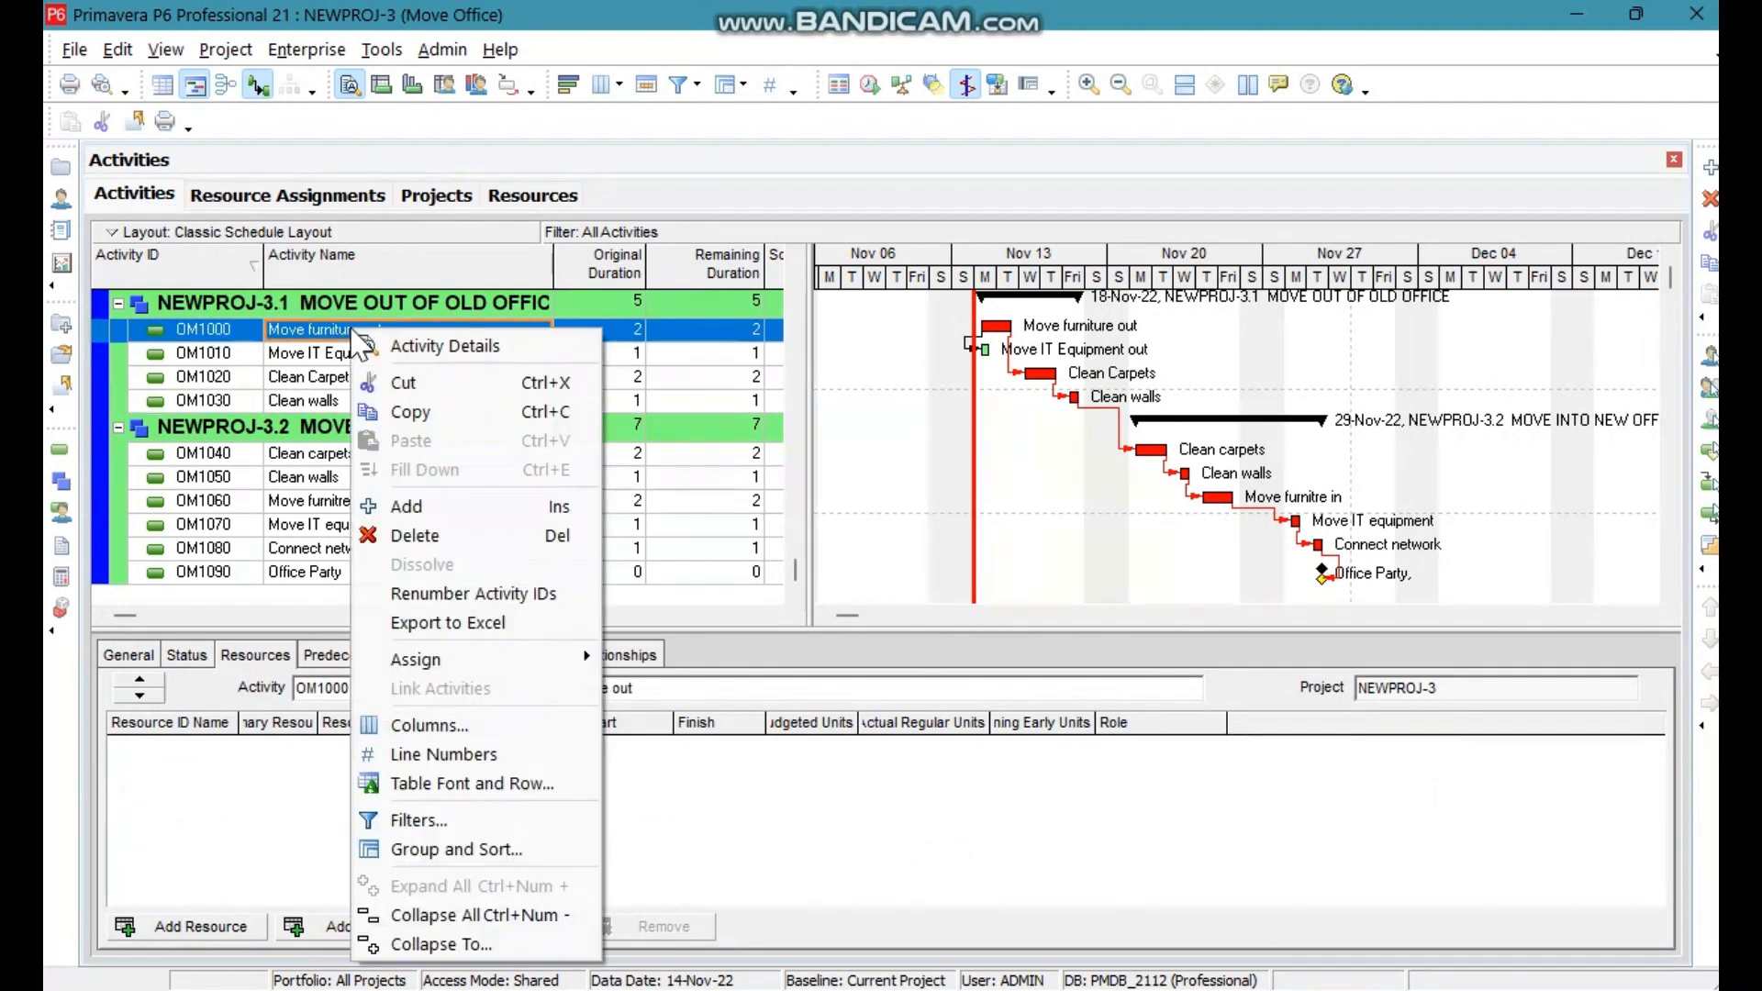
mouse_move(463, 668)
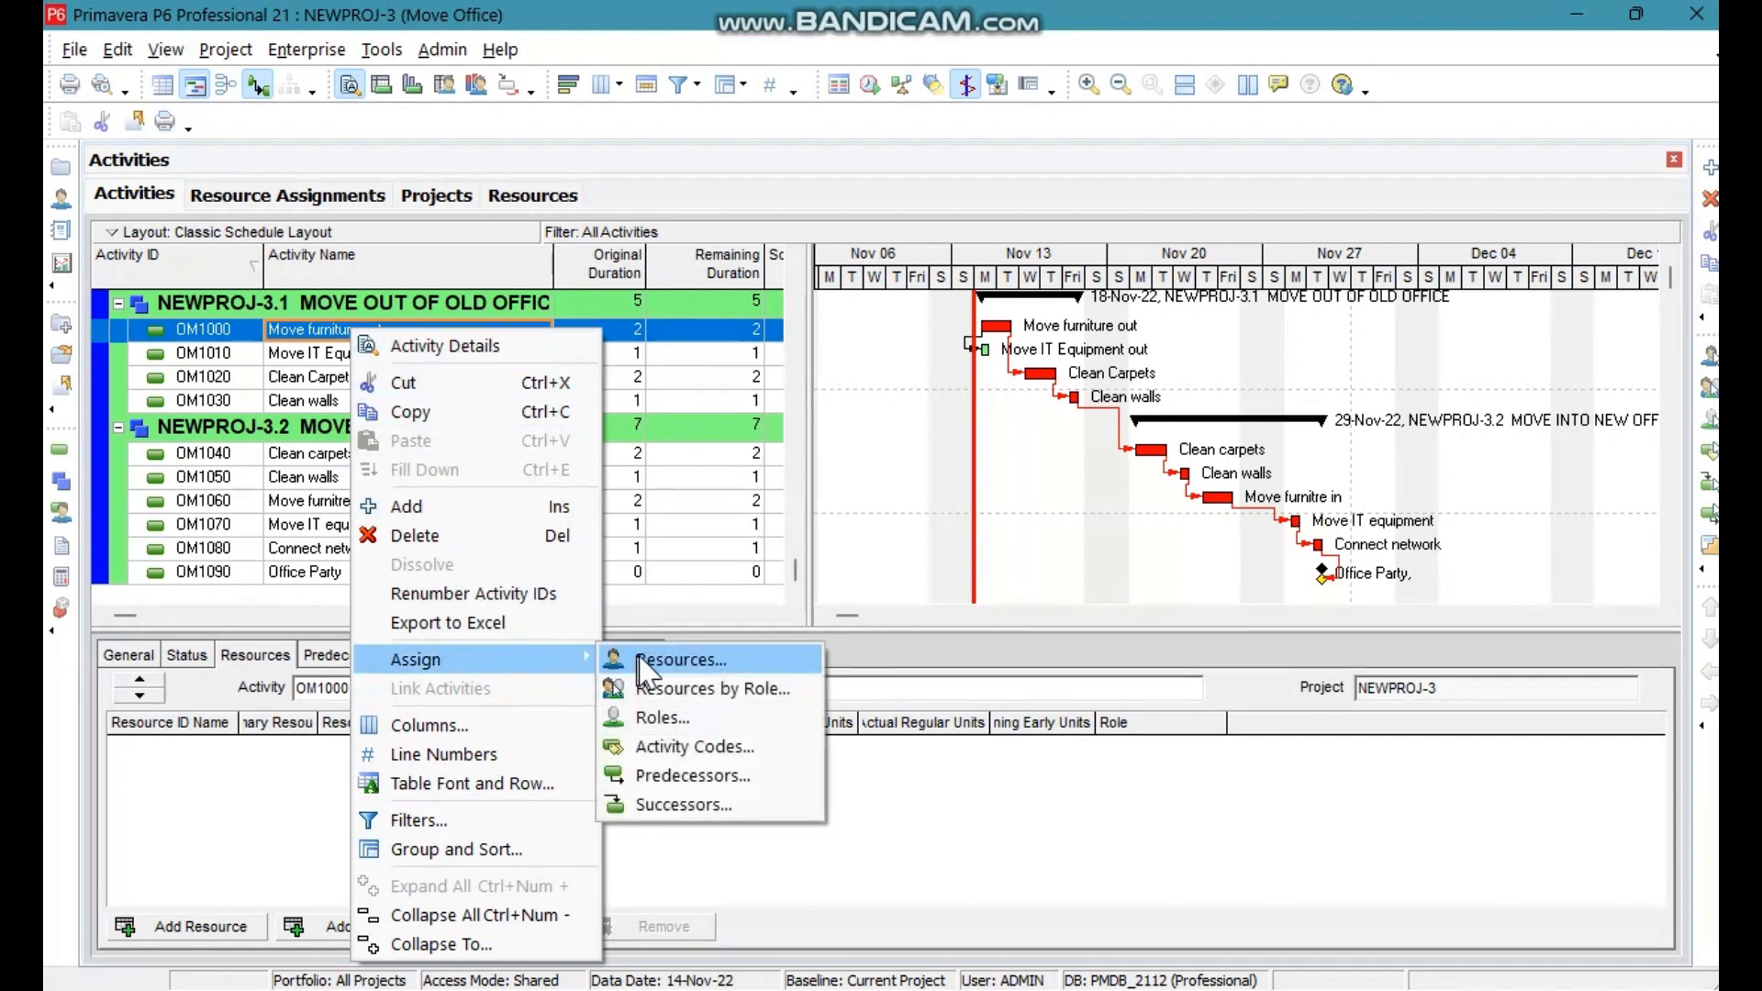
left_click(643, 663)
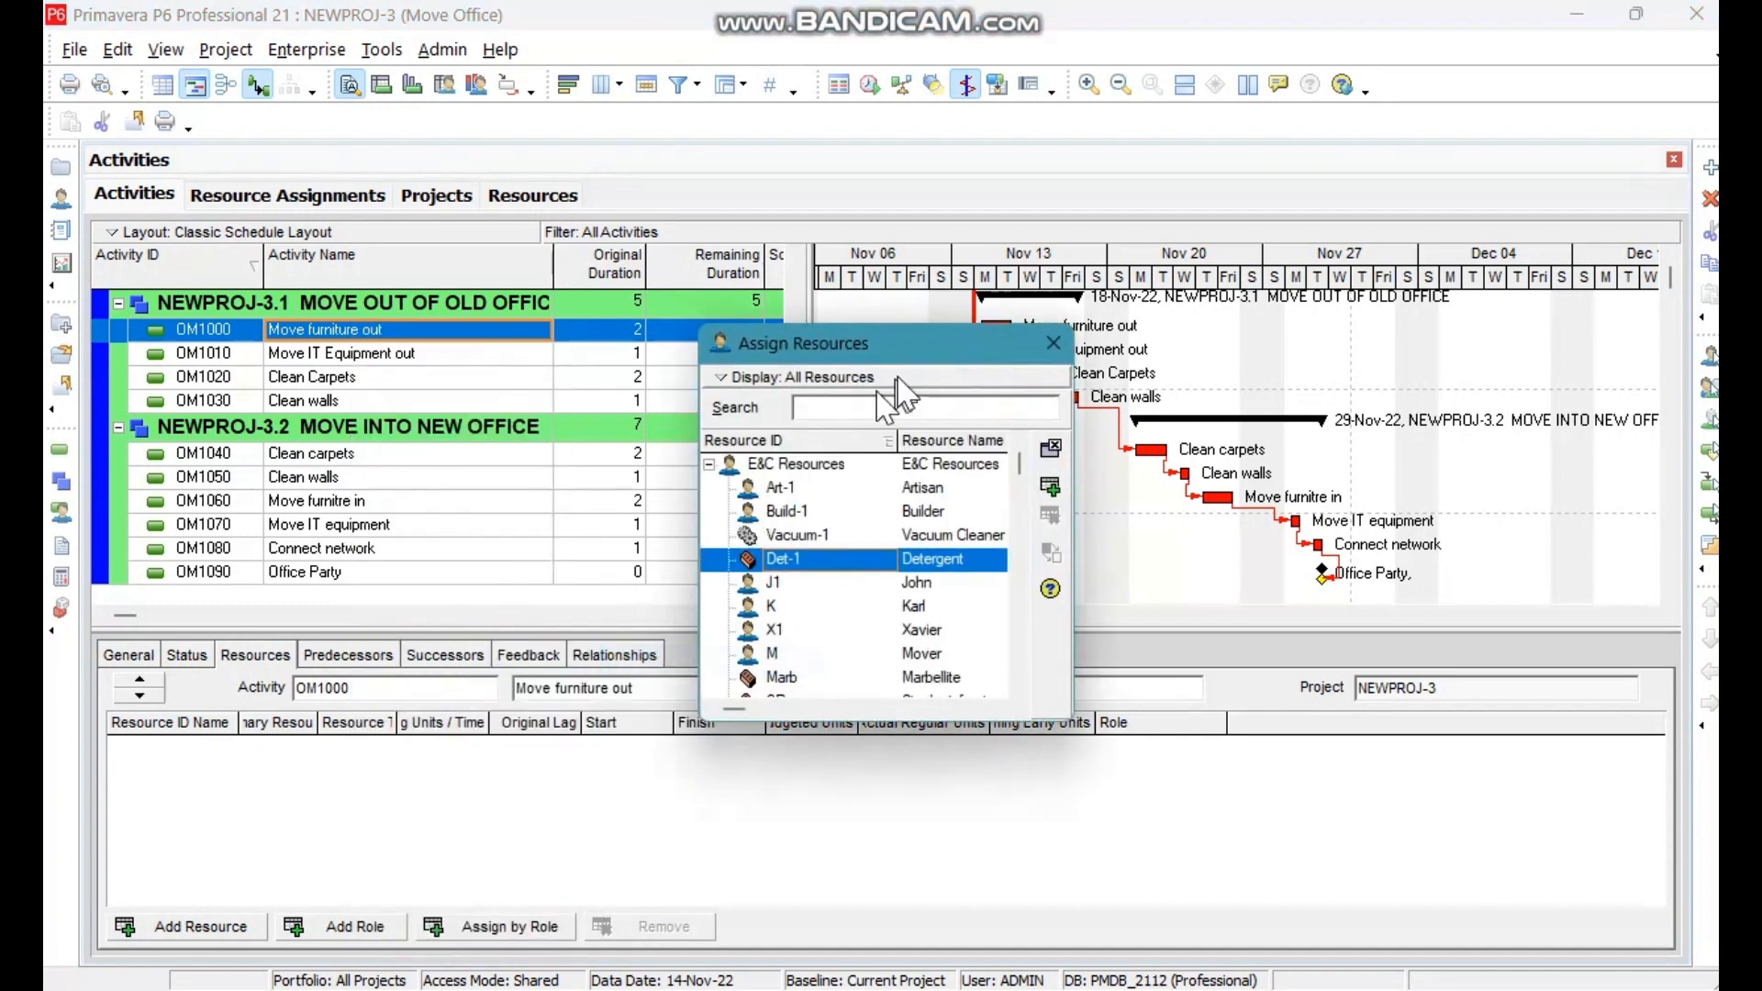
left_click_drag(895, 363, 1009, 338)
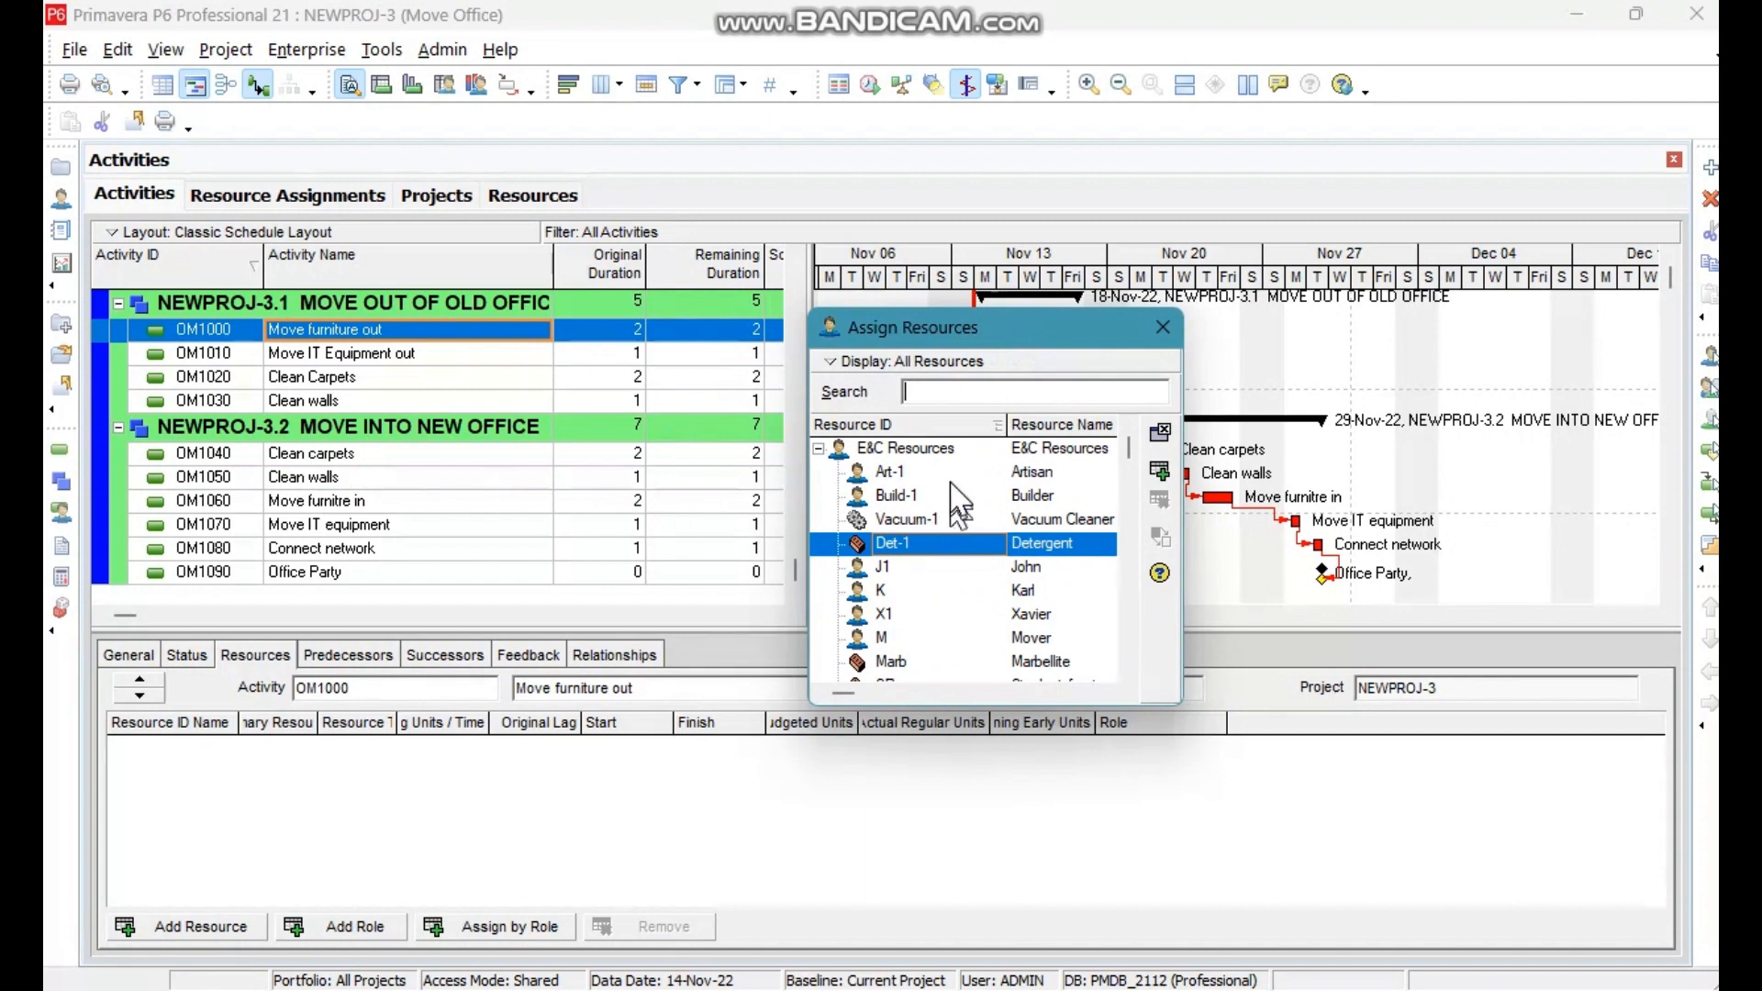
left_click(891, 475)
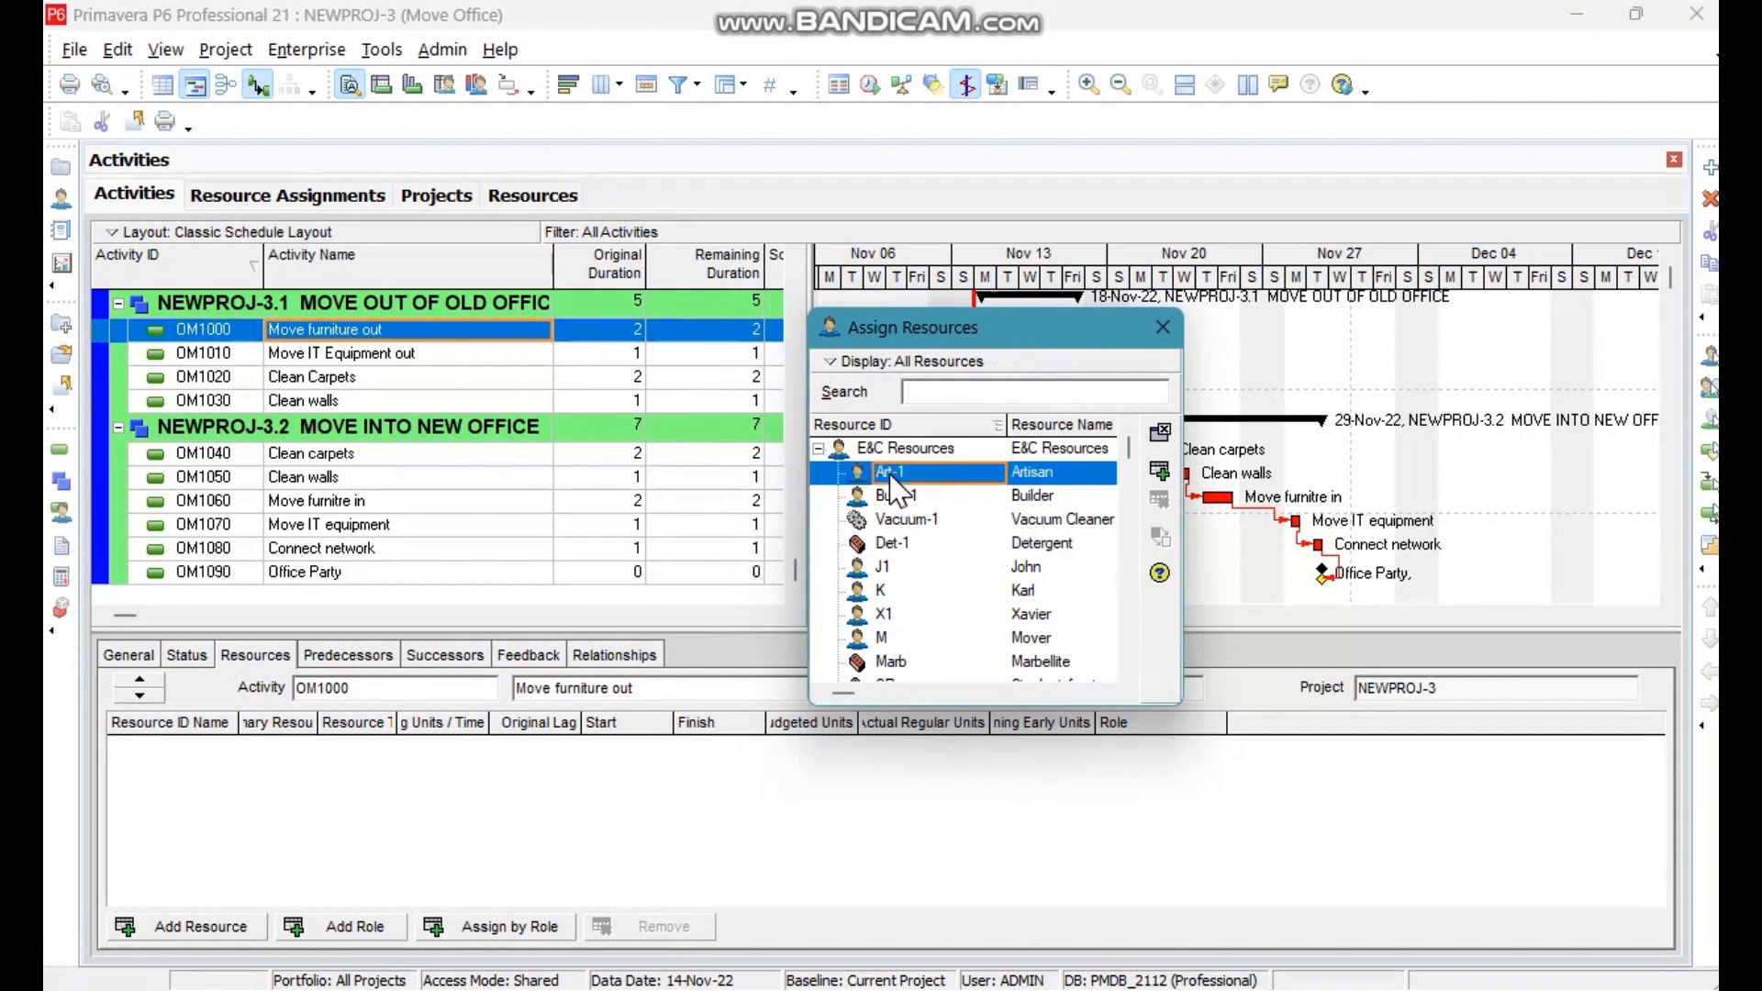
left_click(1159, 472)
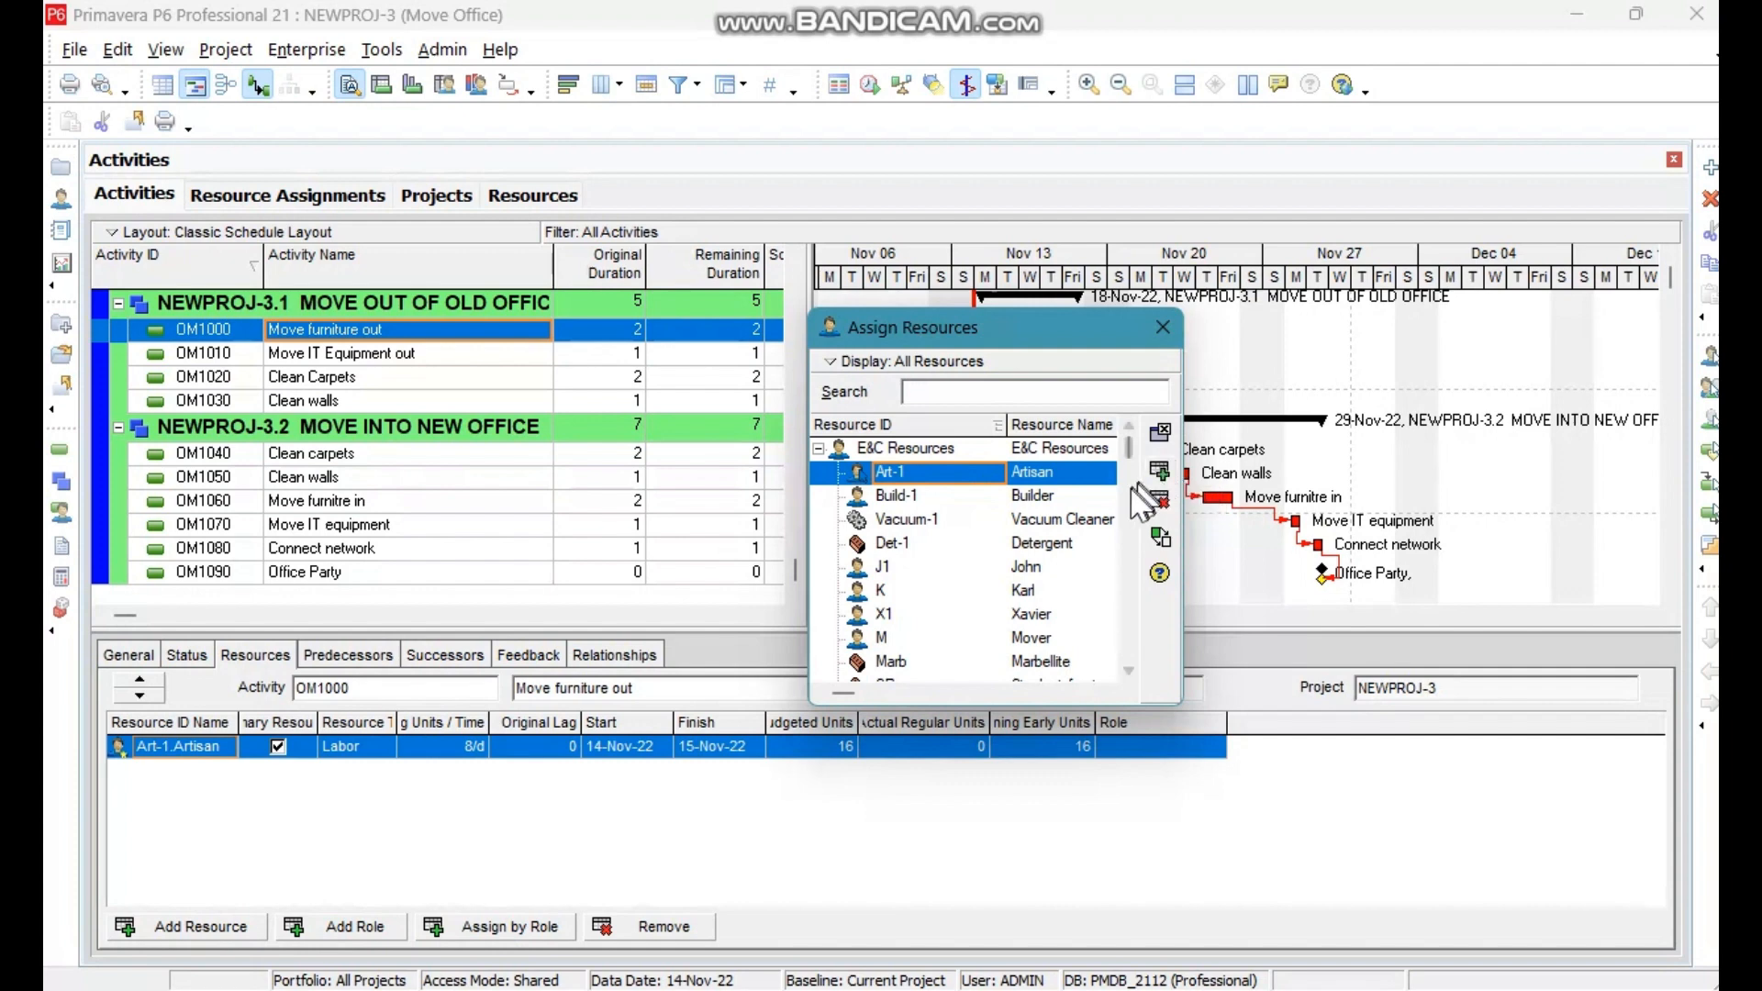
Assign the Builder resource (Build-1) to OM1010 Move IT Equipment out and Vacuum Cleaner (Vacuum-1) to OM1020 Clean Carpets.
left_click(372, 354)
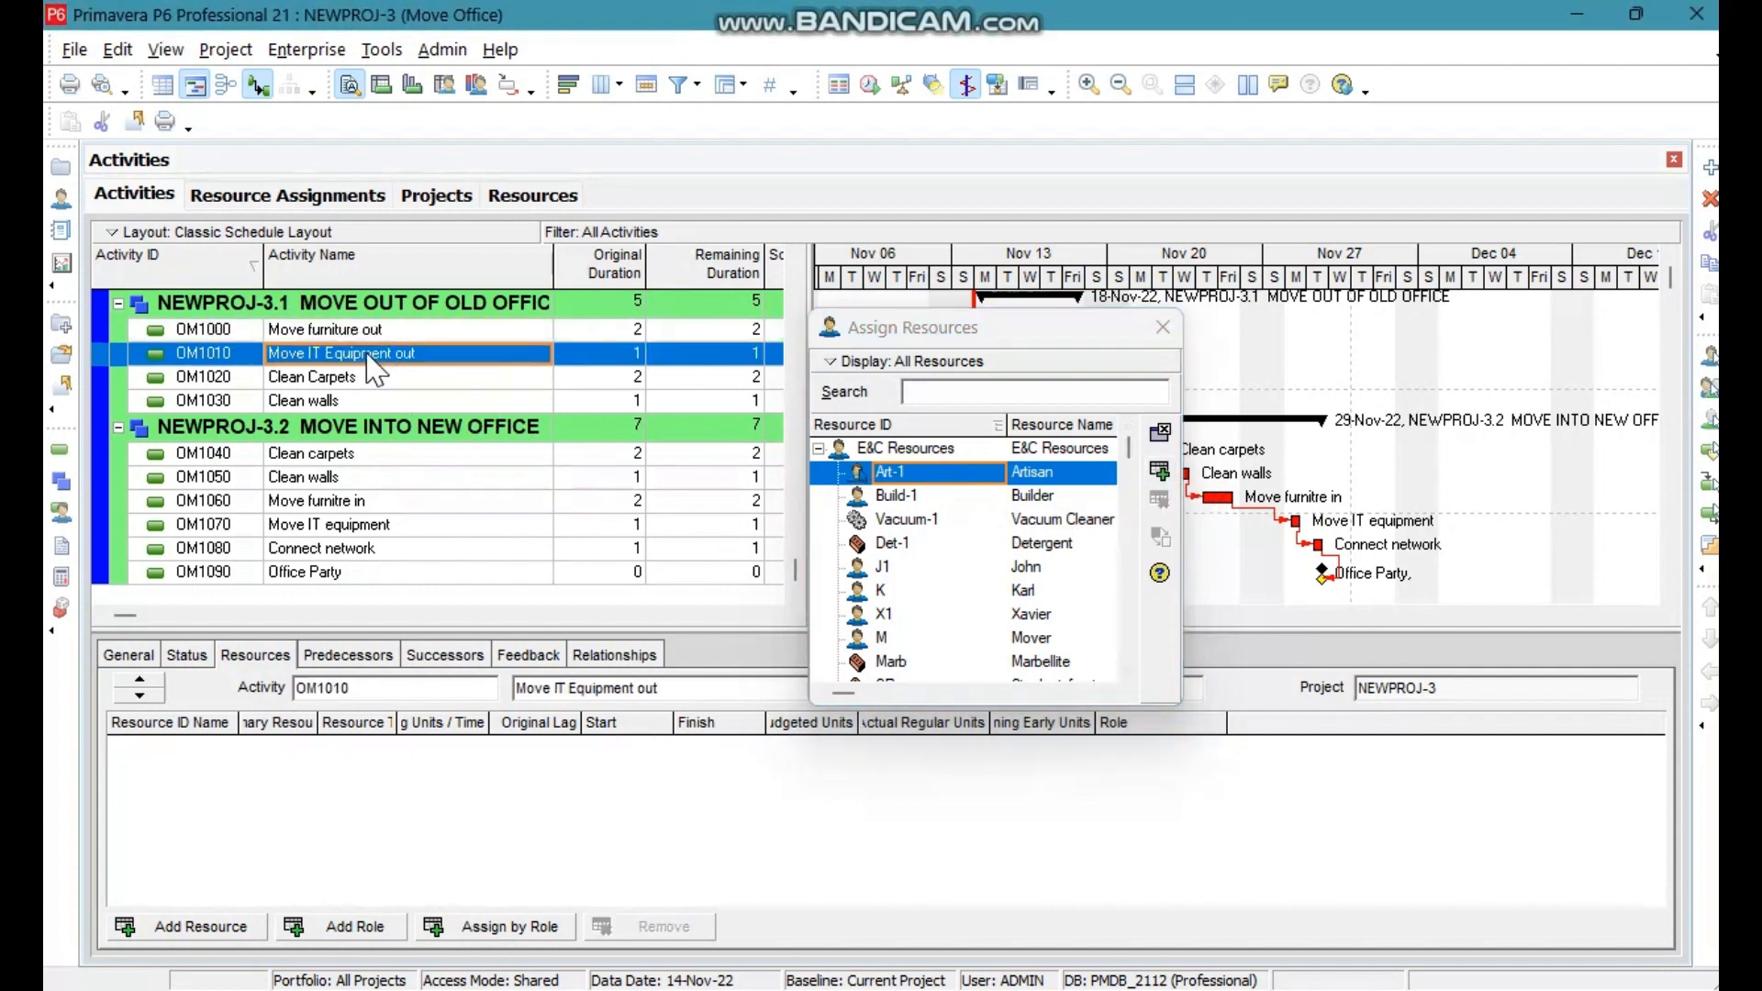
left_click(926, 497)
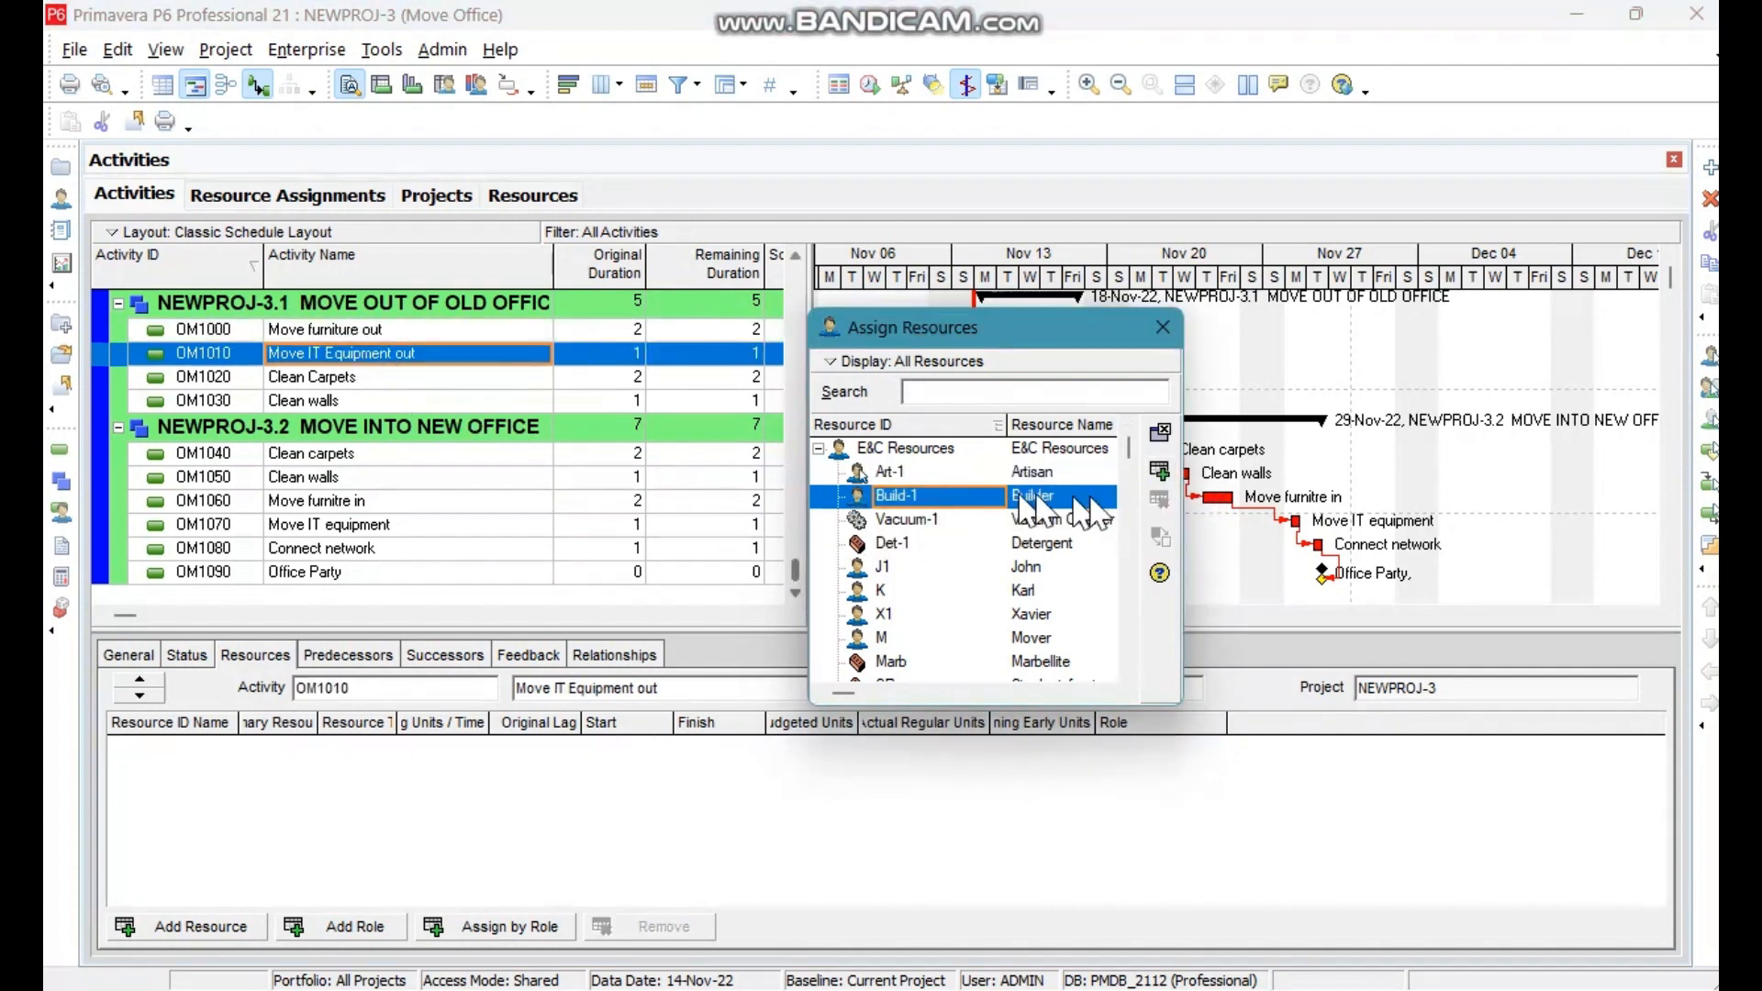
left_click(1159, 473)
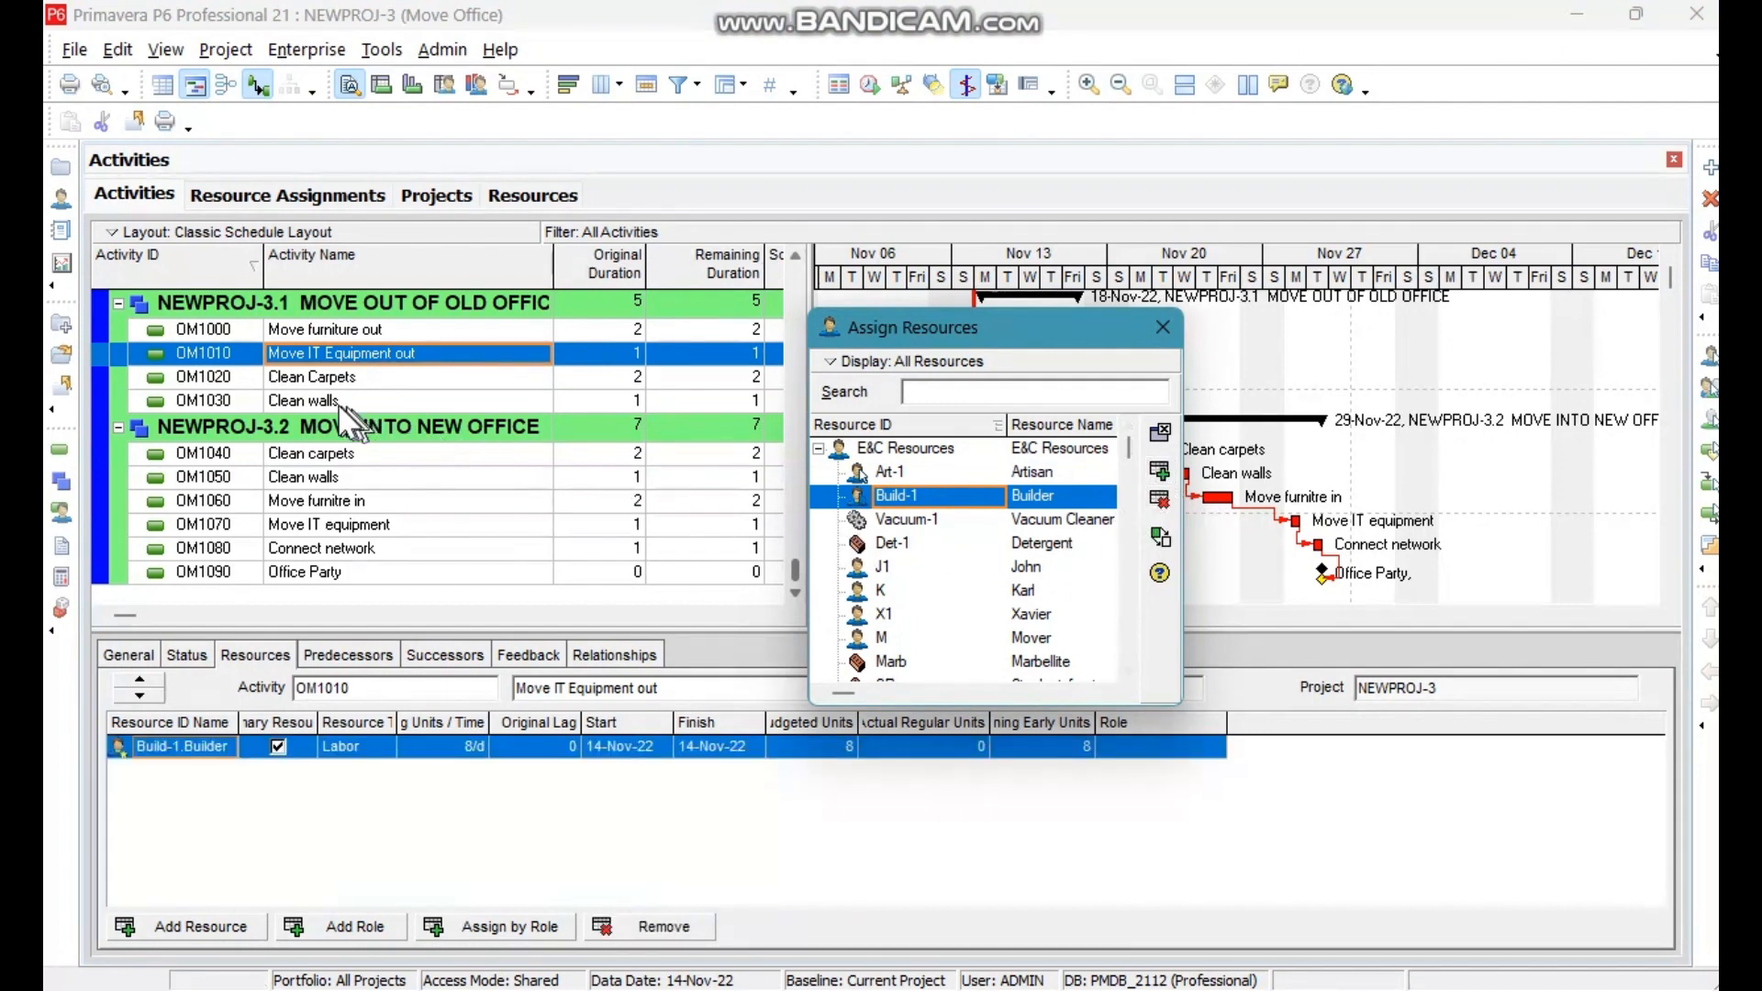
left_click(319, 360)
left_click(344, 377)
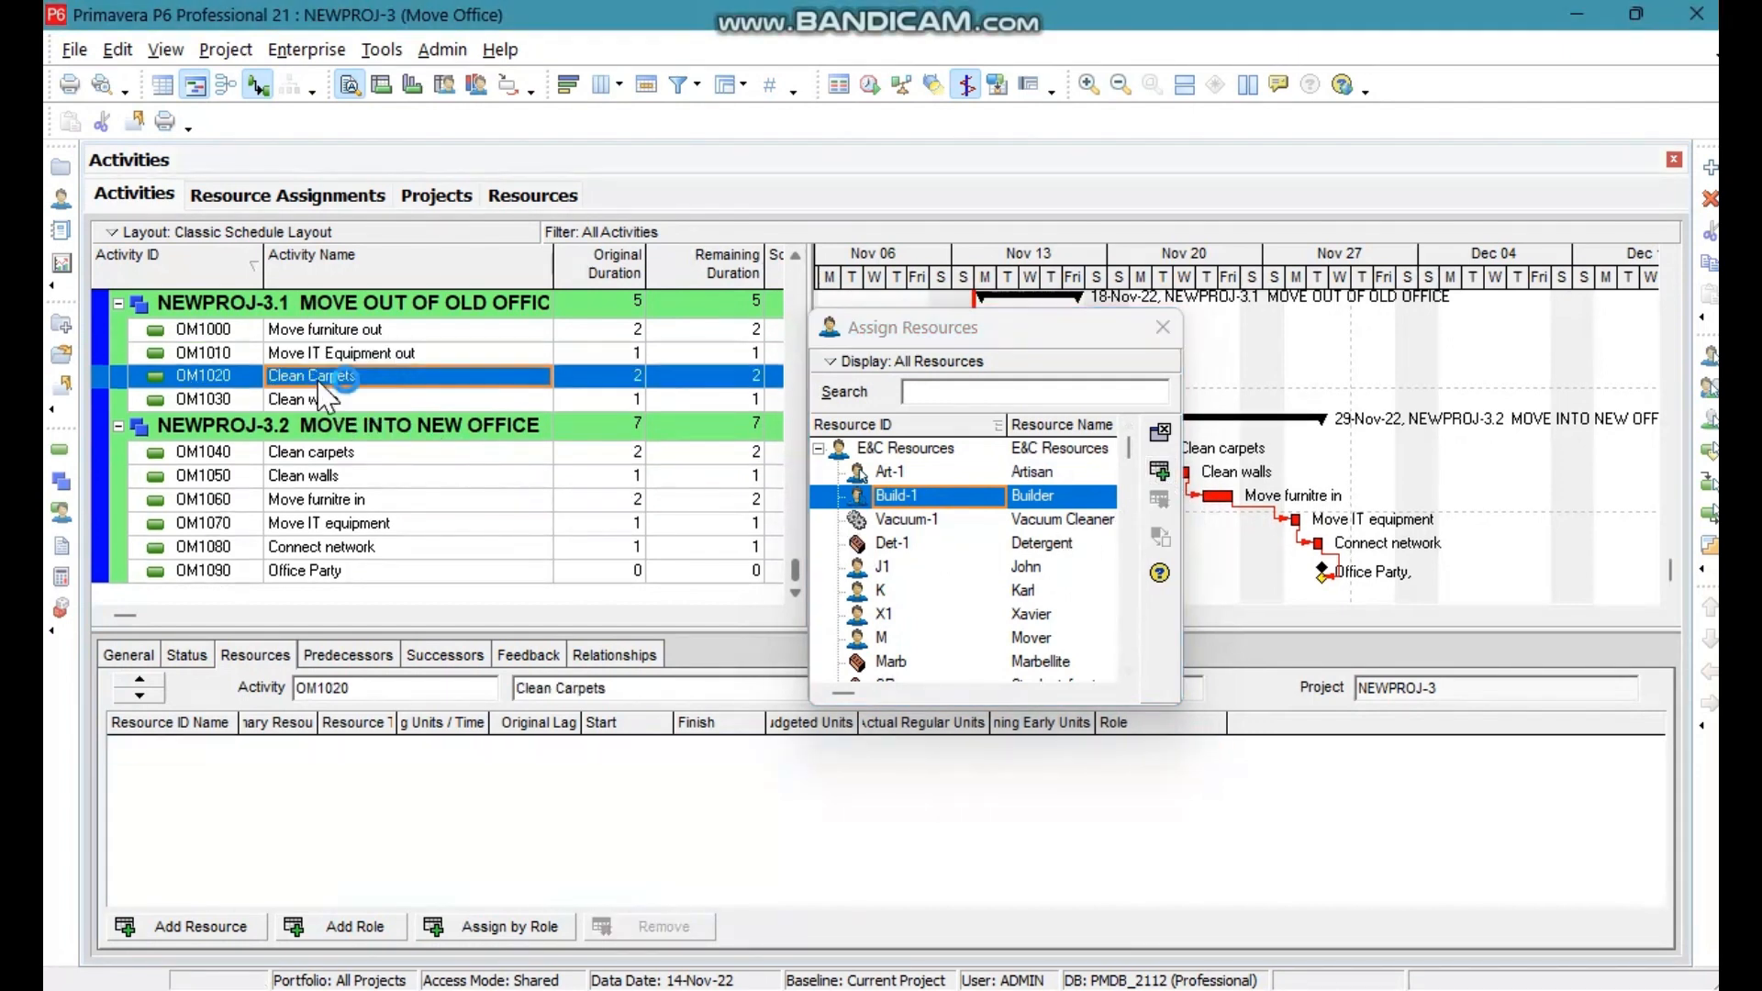
left_click(925, 521)
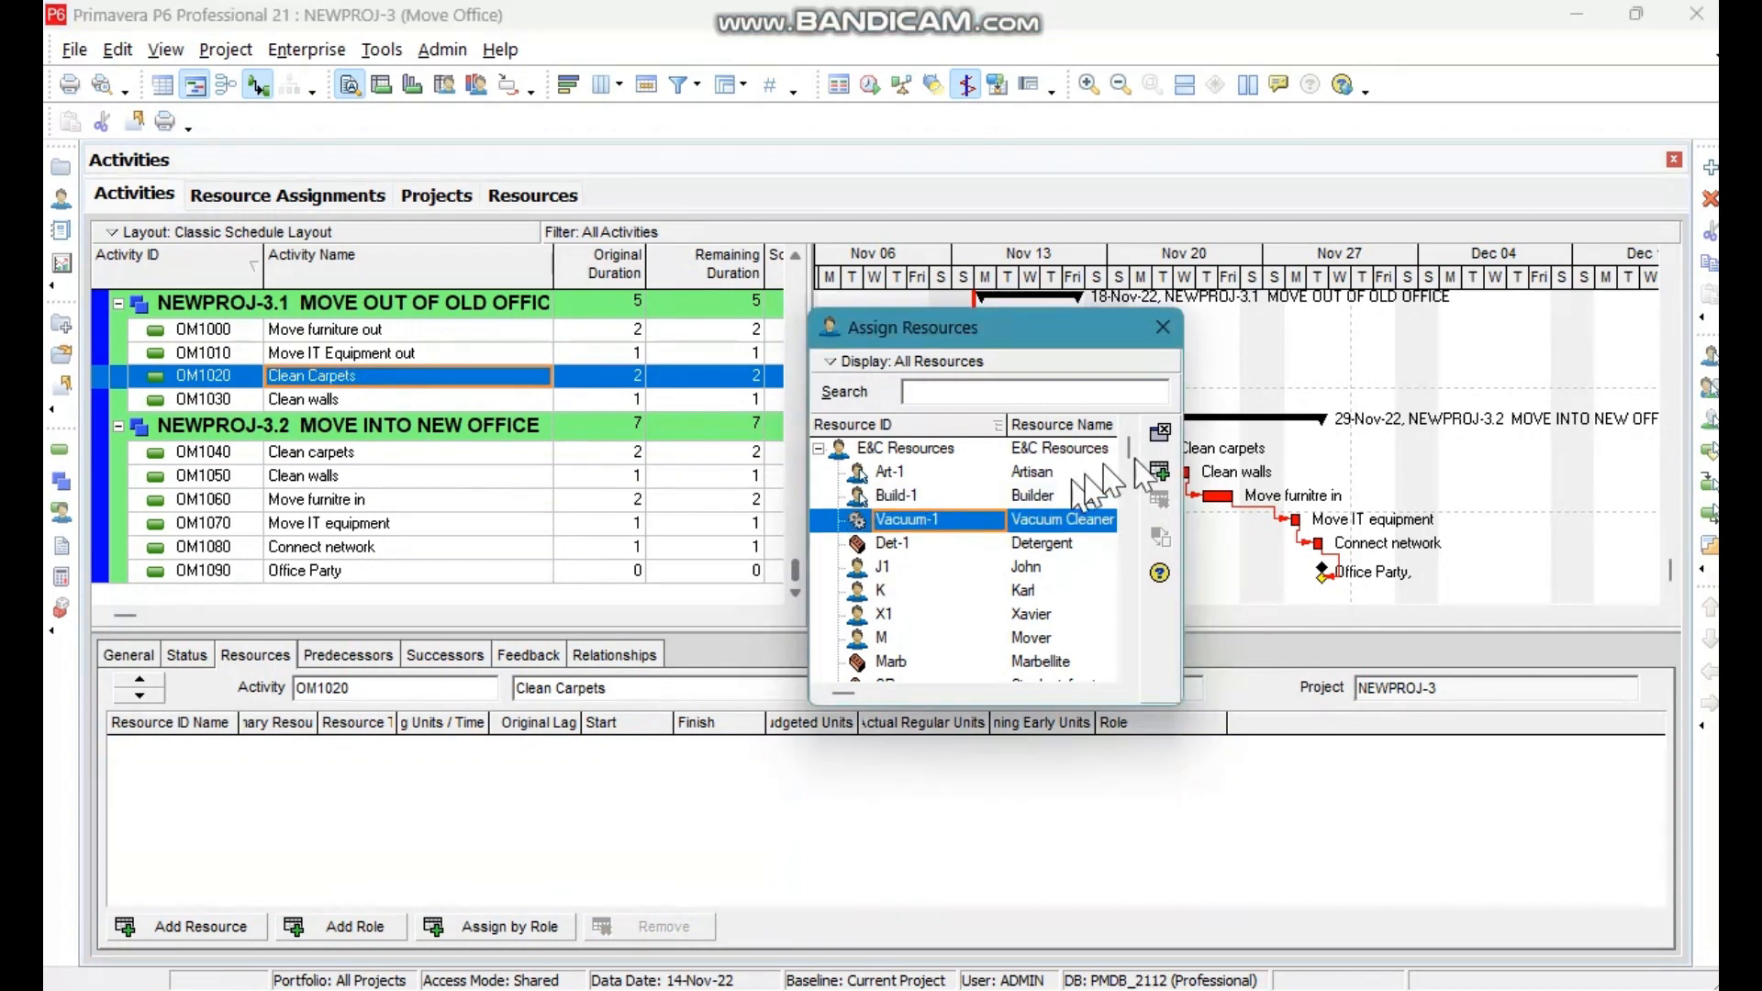
left_click(1159, 471)
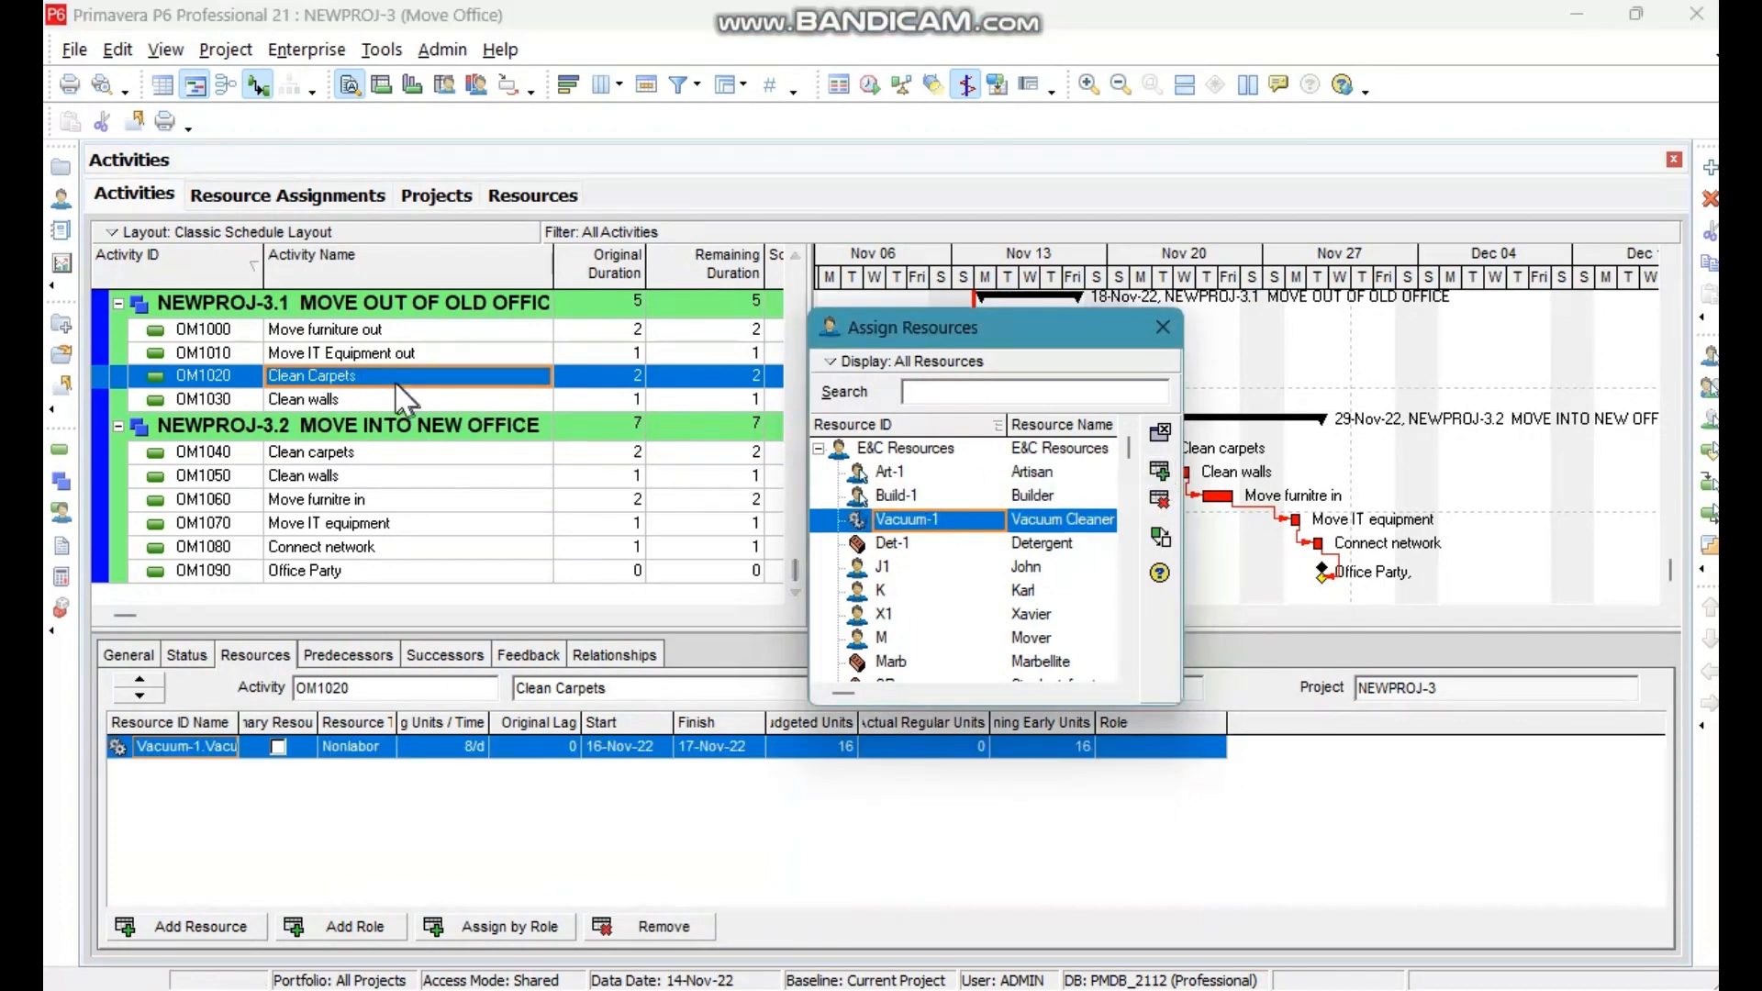
Assign the Detergent resource (Det-1) to OM1030 Clean walls and finish assigning resources.
left_click(375, 399)
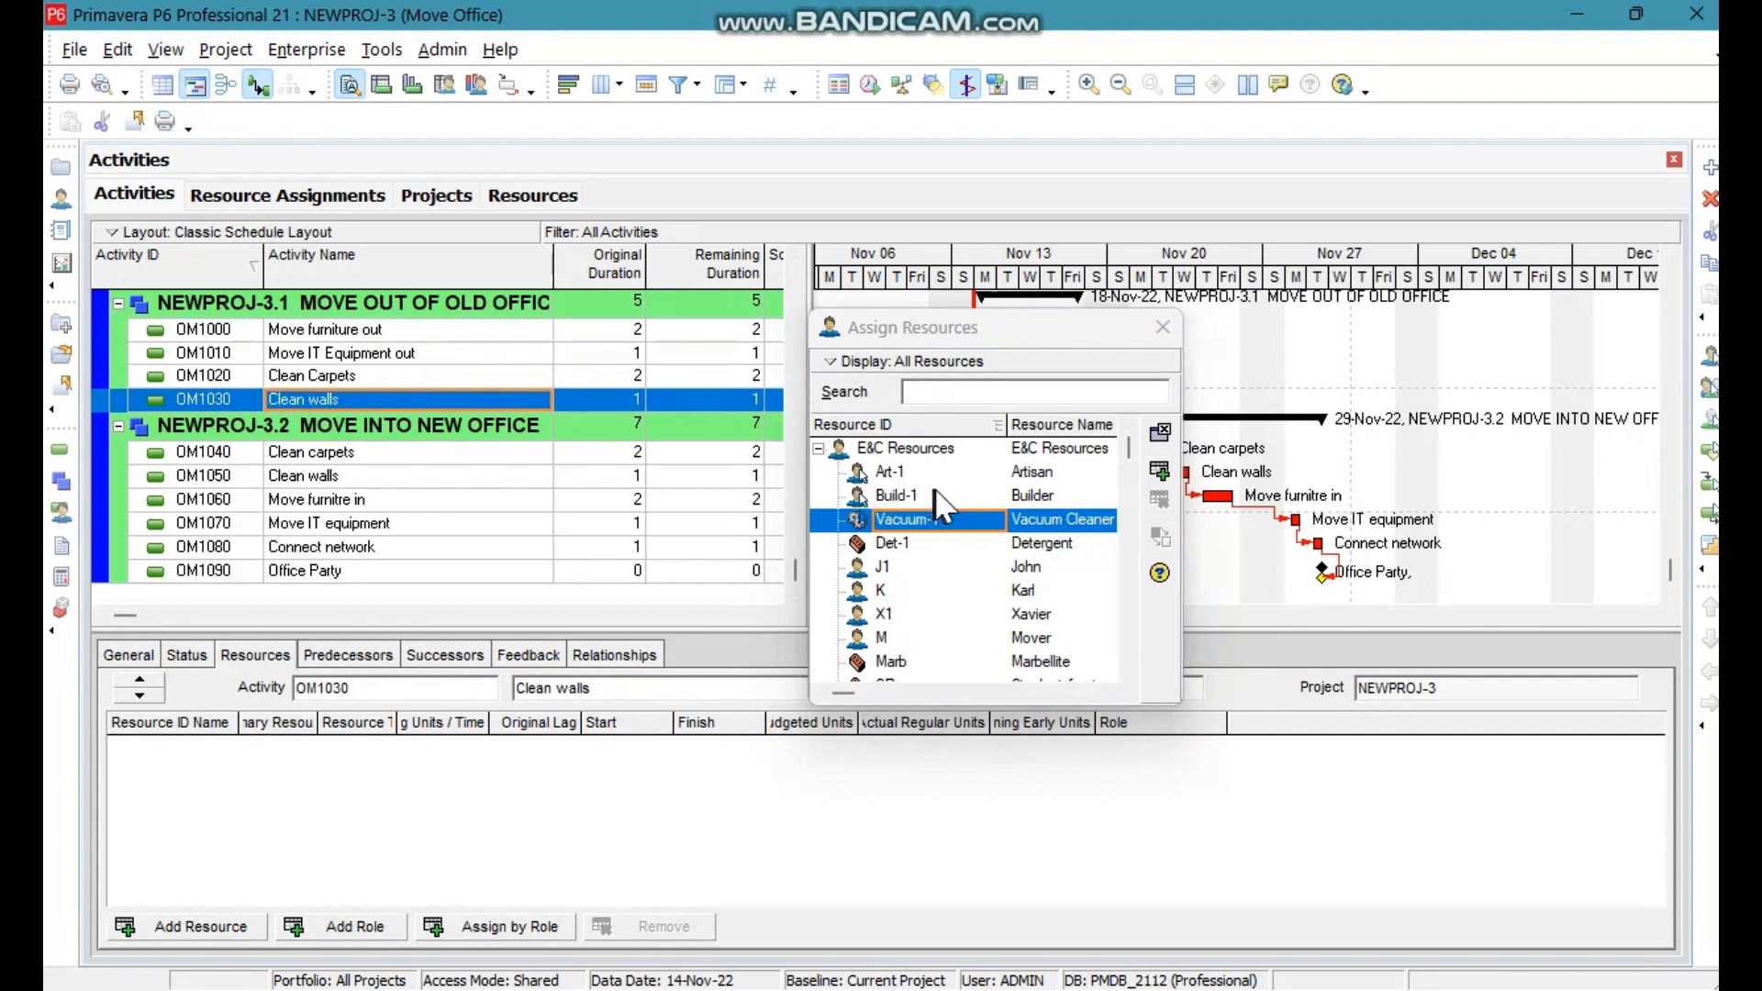
left_click(933, 542)
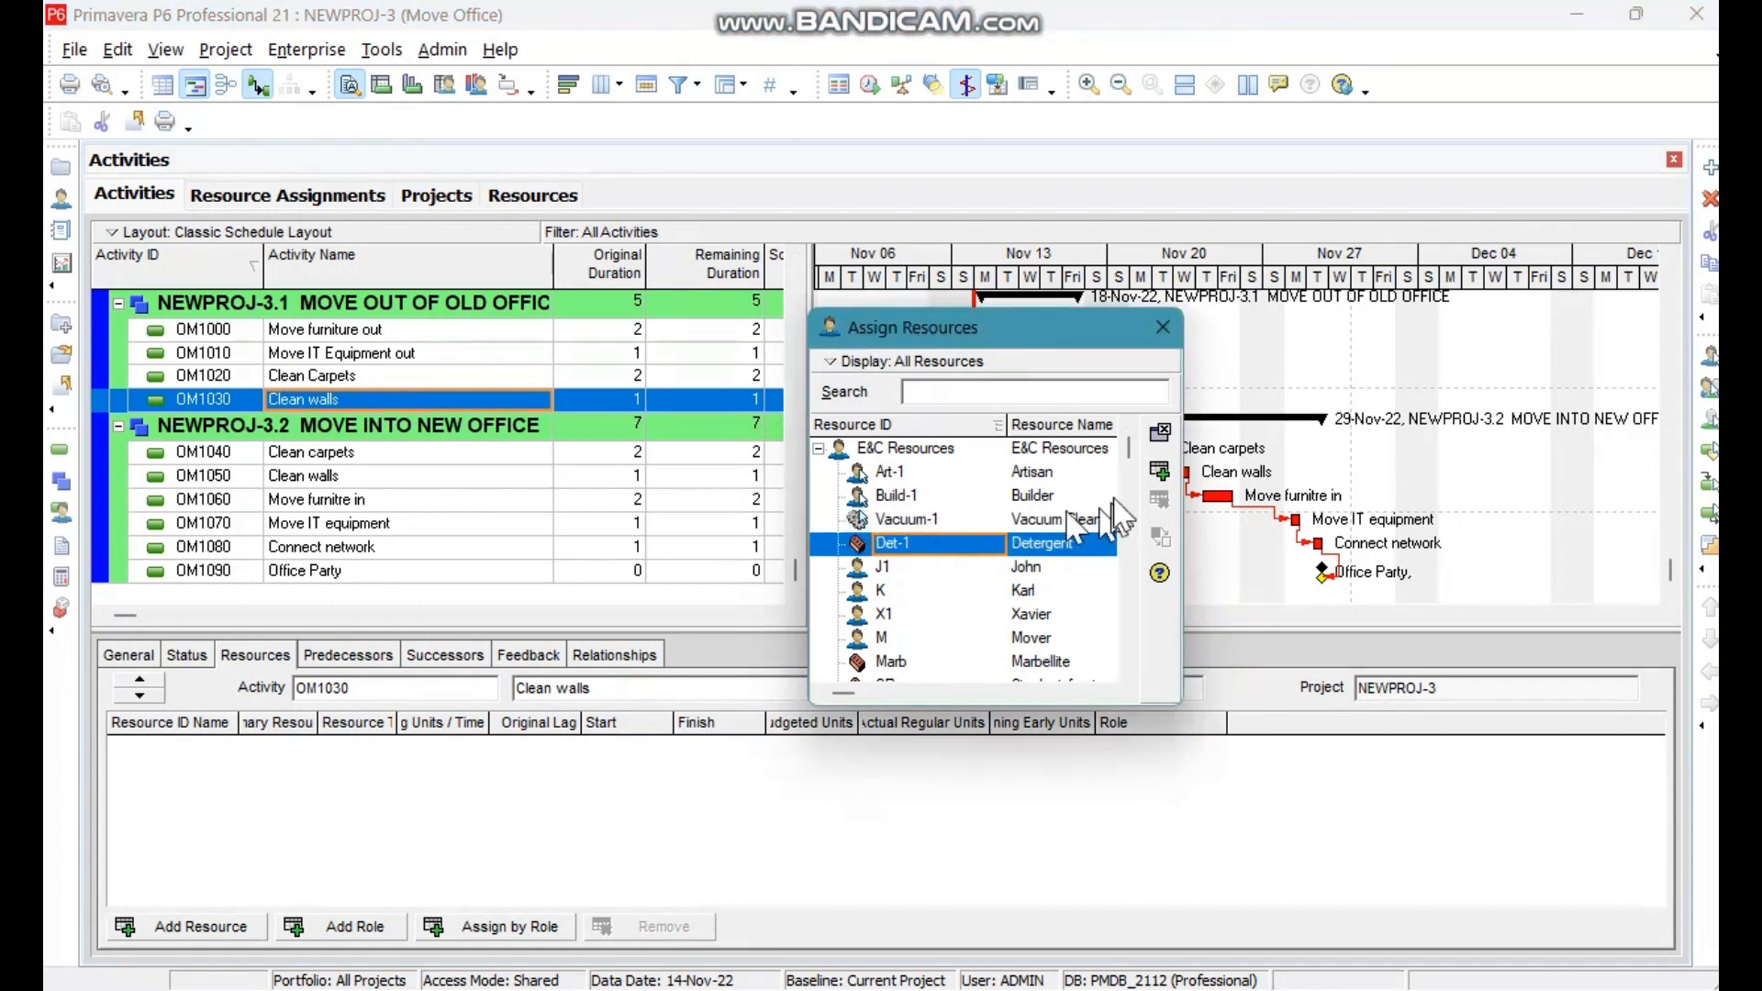
left_click(1160, 470)
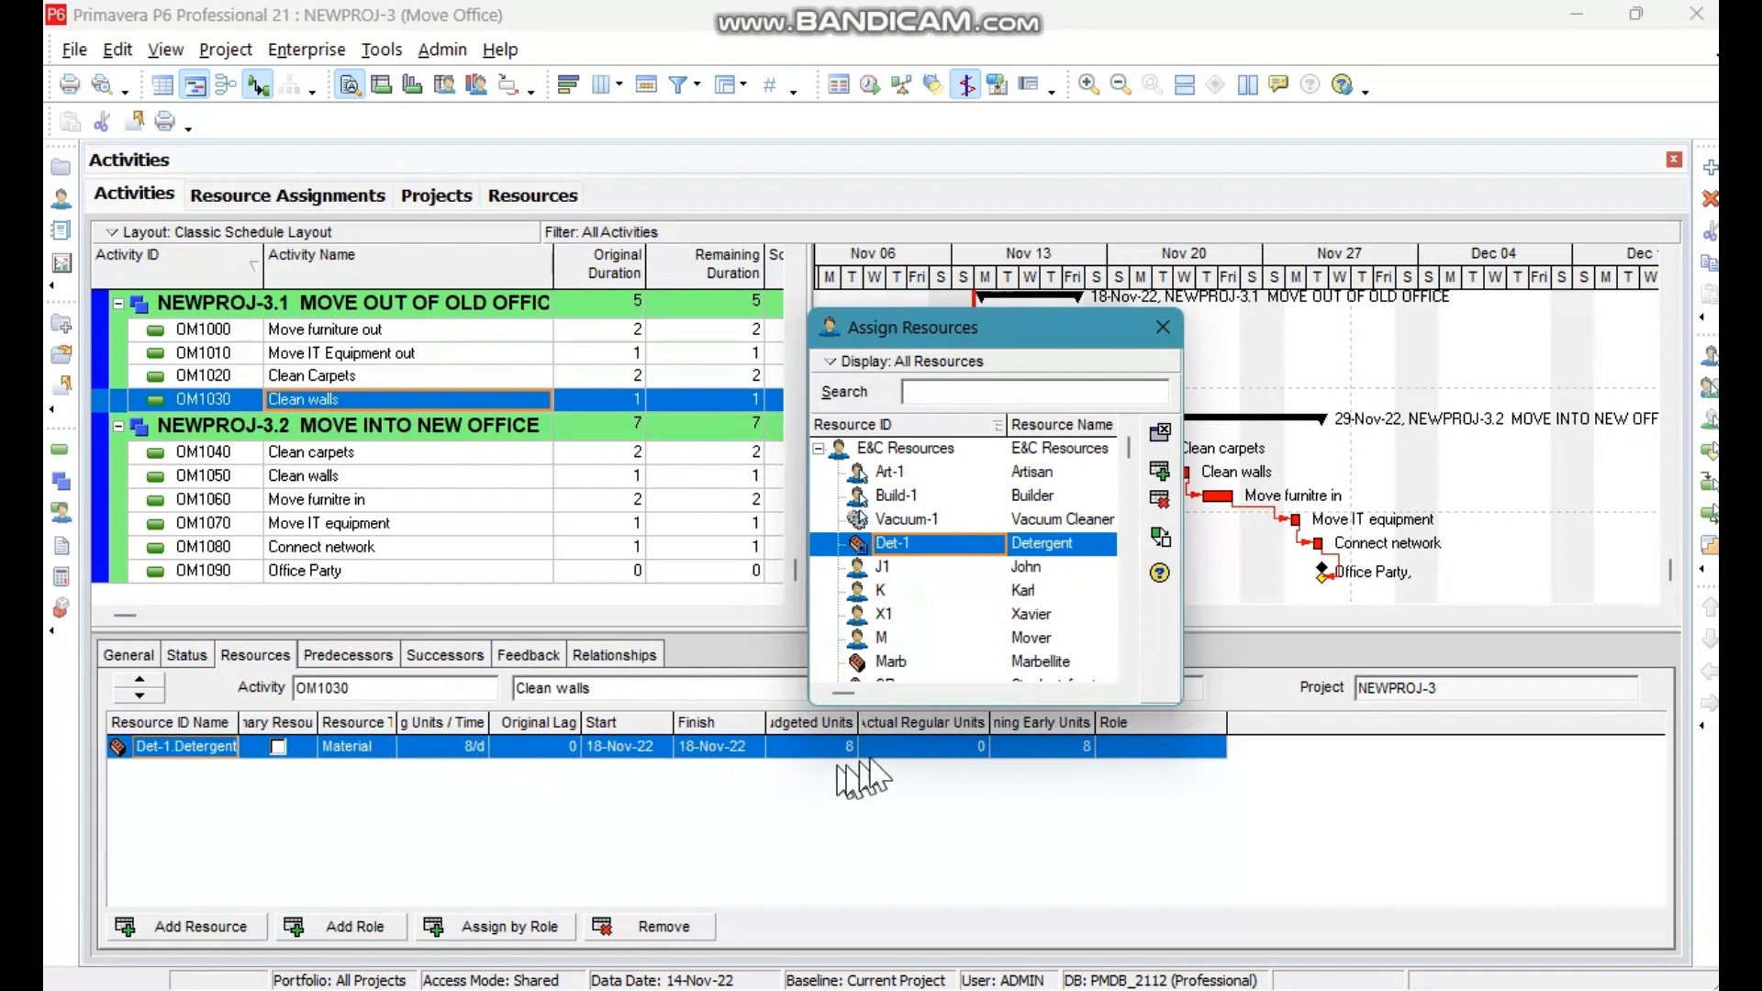
left_click(1161, 327)
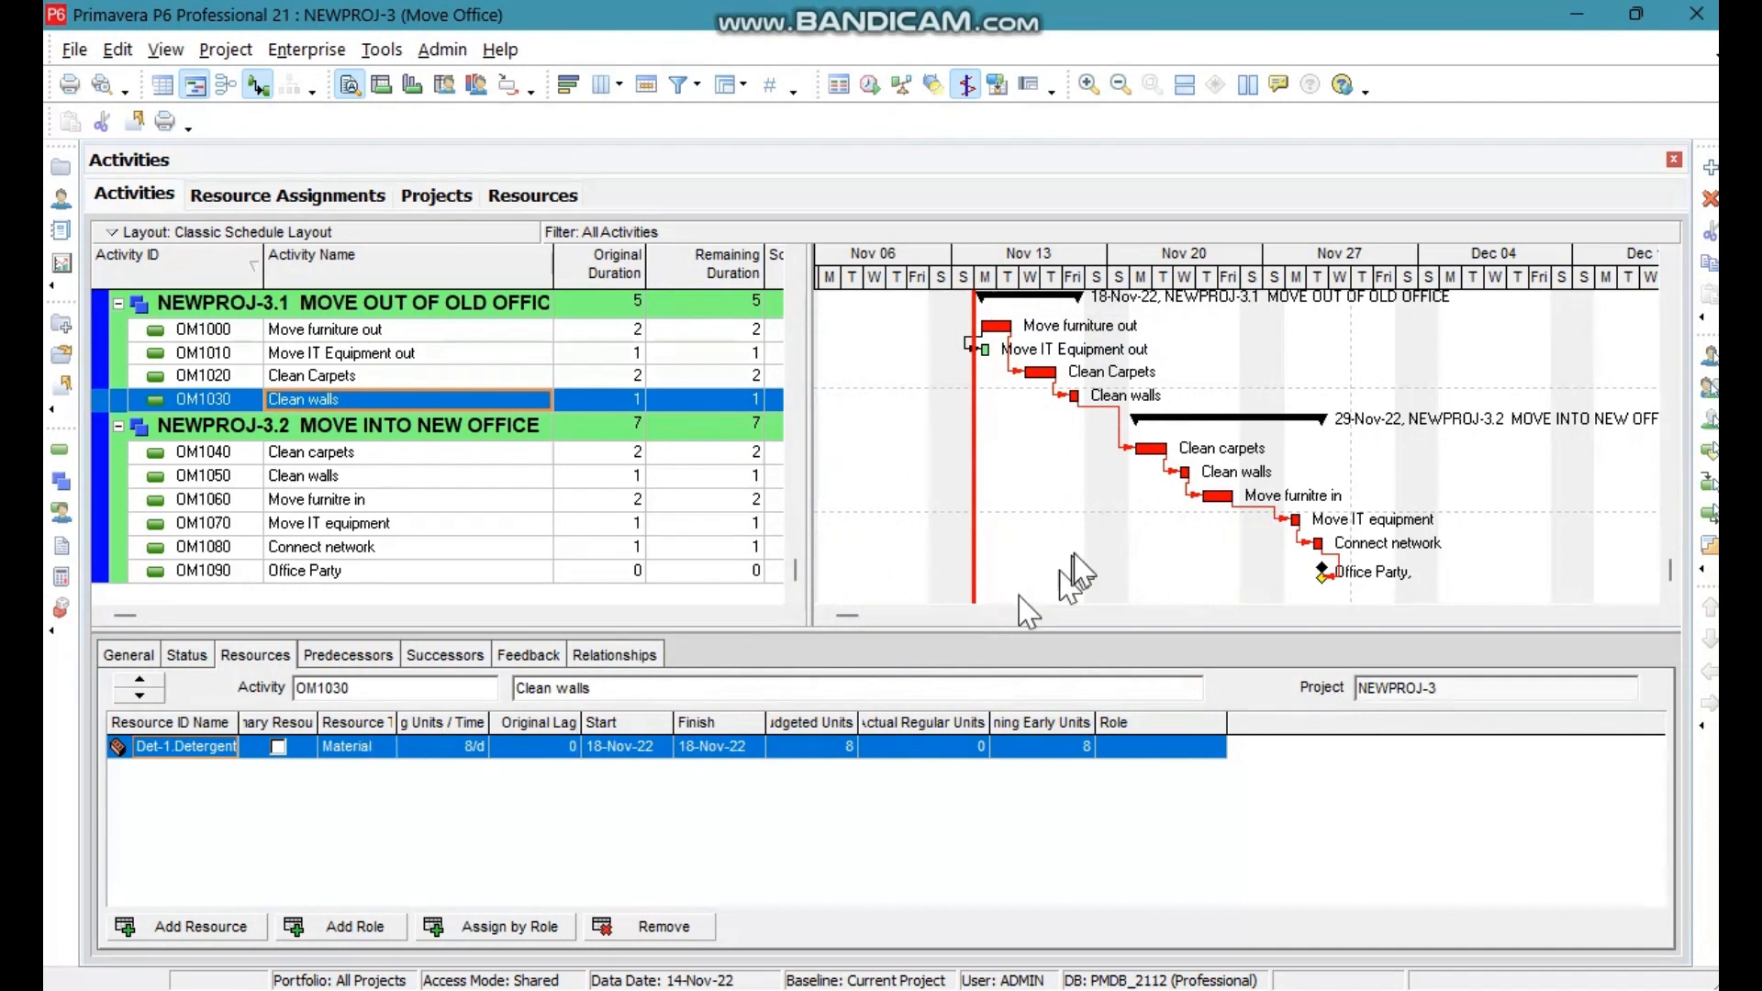
Add a Resources label at the Right position to the Current Bar Labels bar of the Gantt chart, and apply it.
right_click(1208, 336)
left_click(1234, 393)
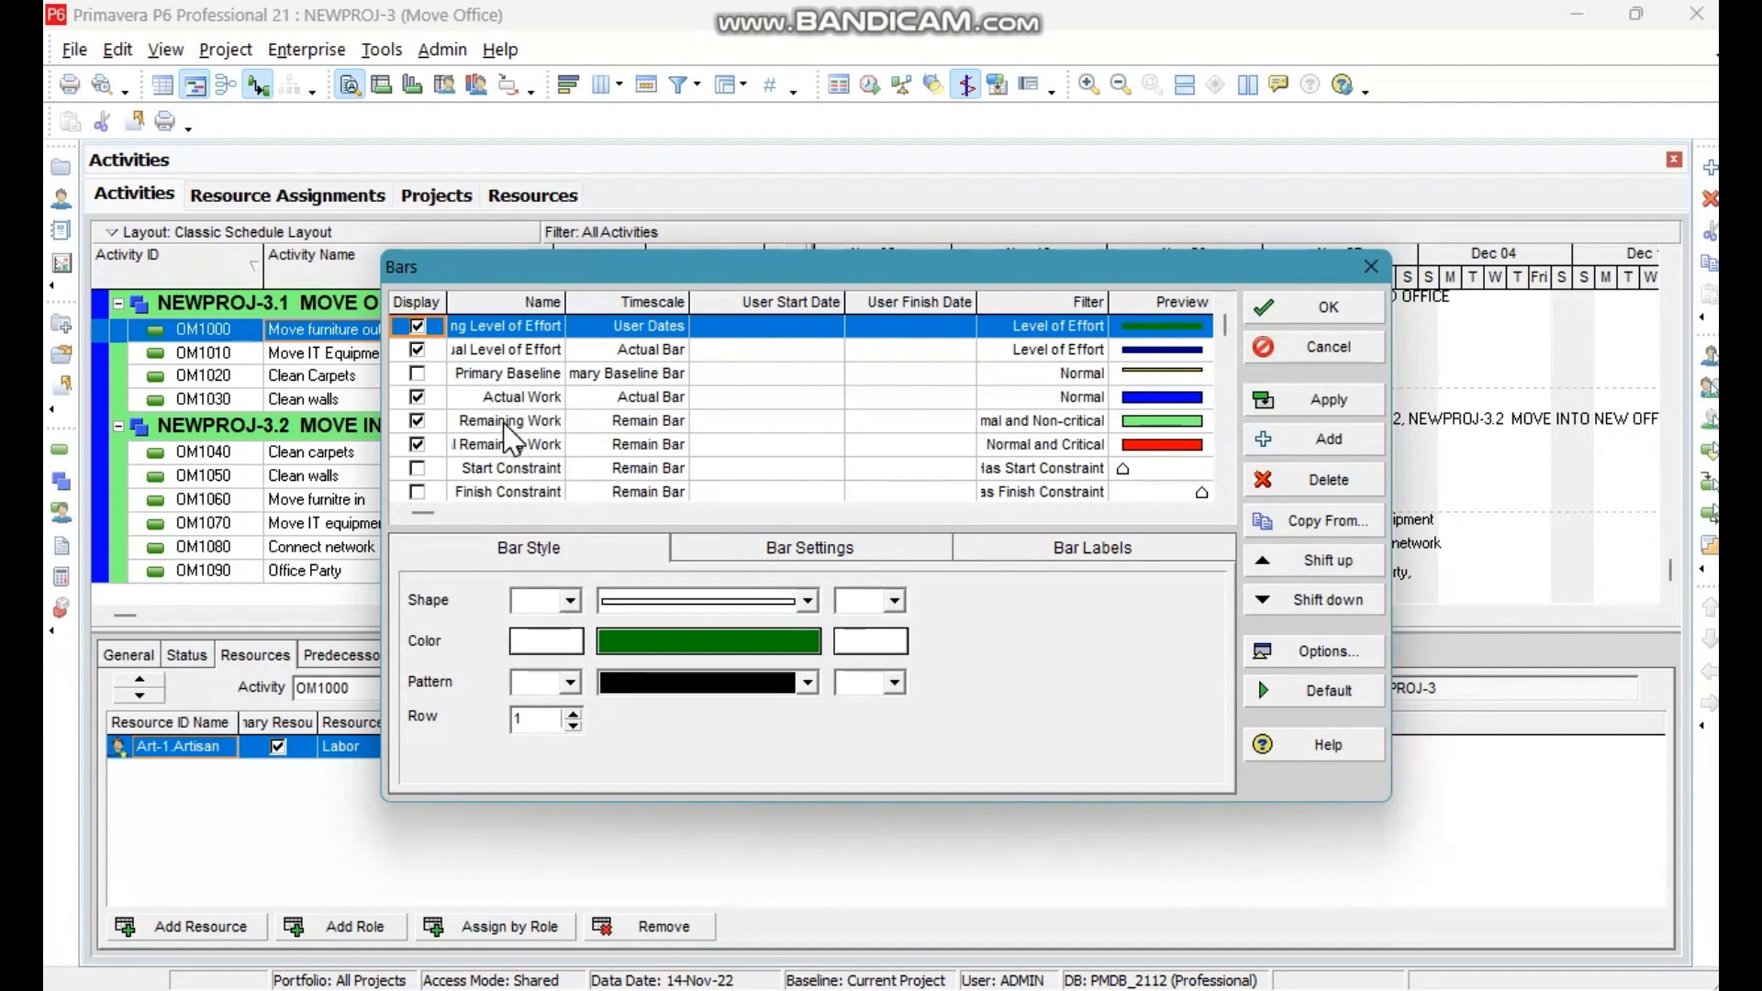
scroll(512, 438, "down", 3)
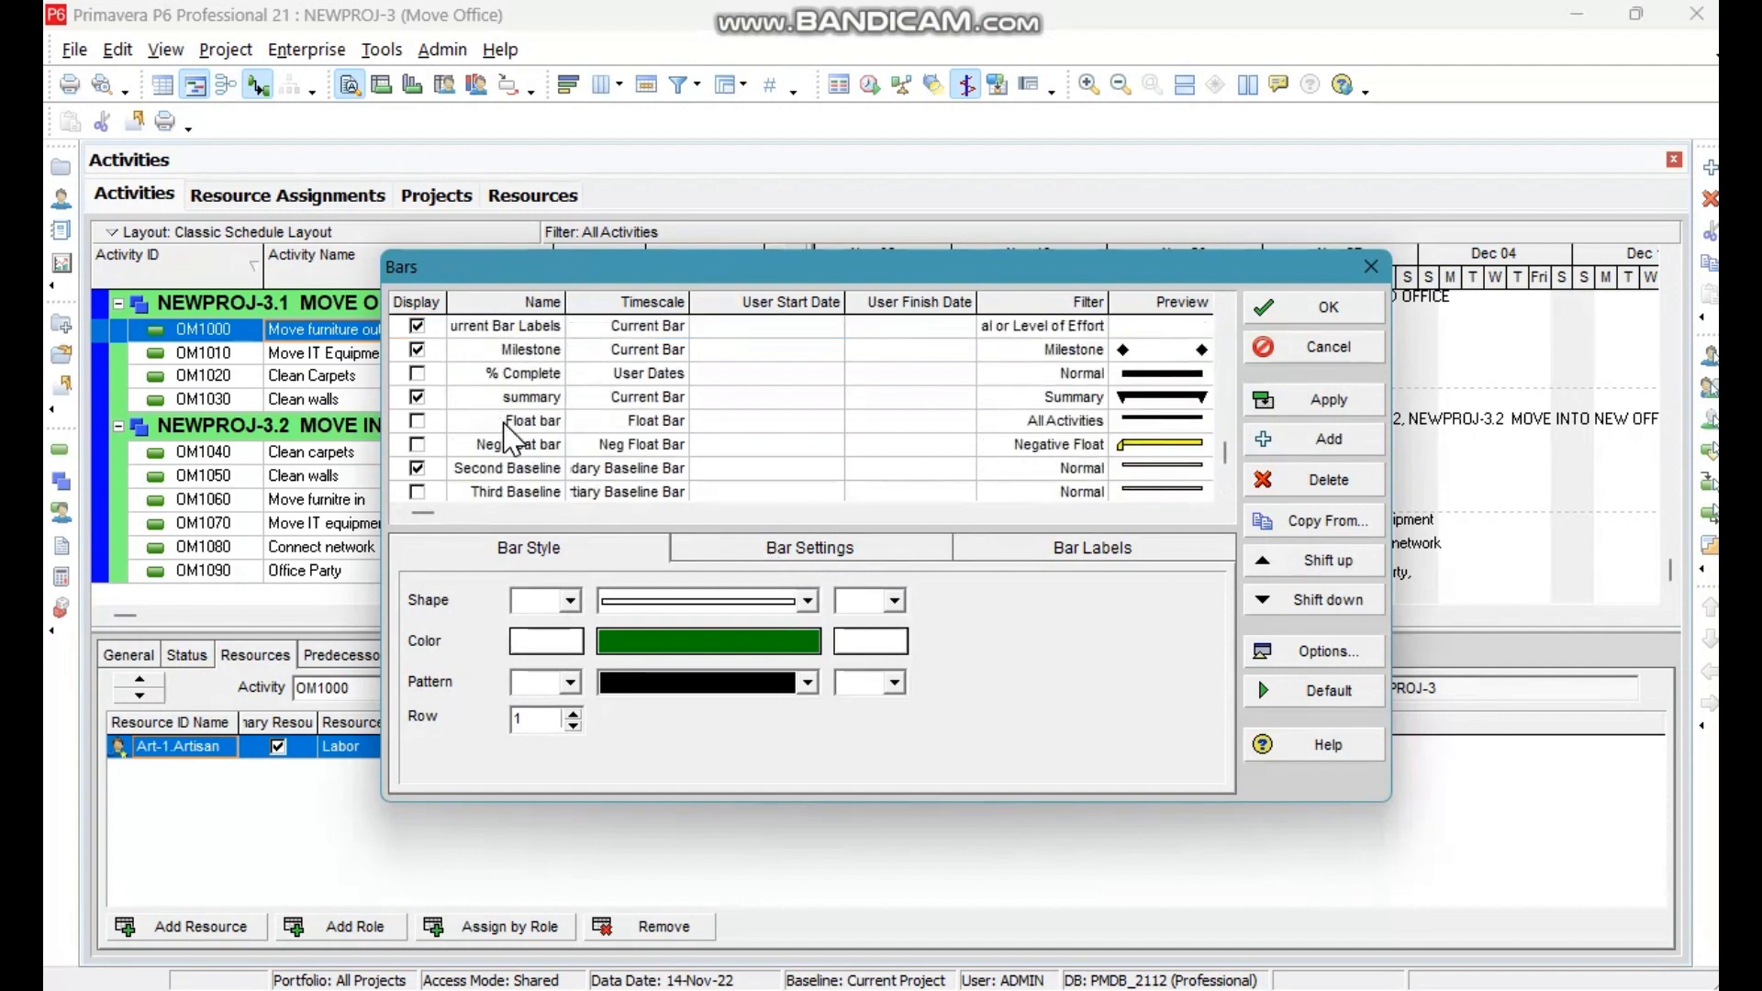
scroll(512, 439, "down", 1)
scroll(512, 439, "up", 3)
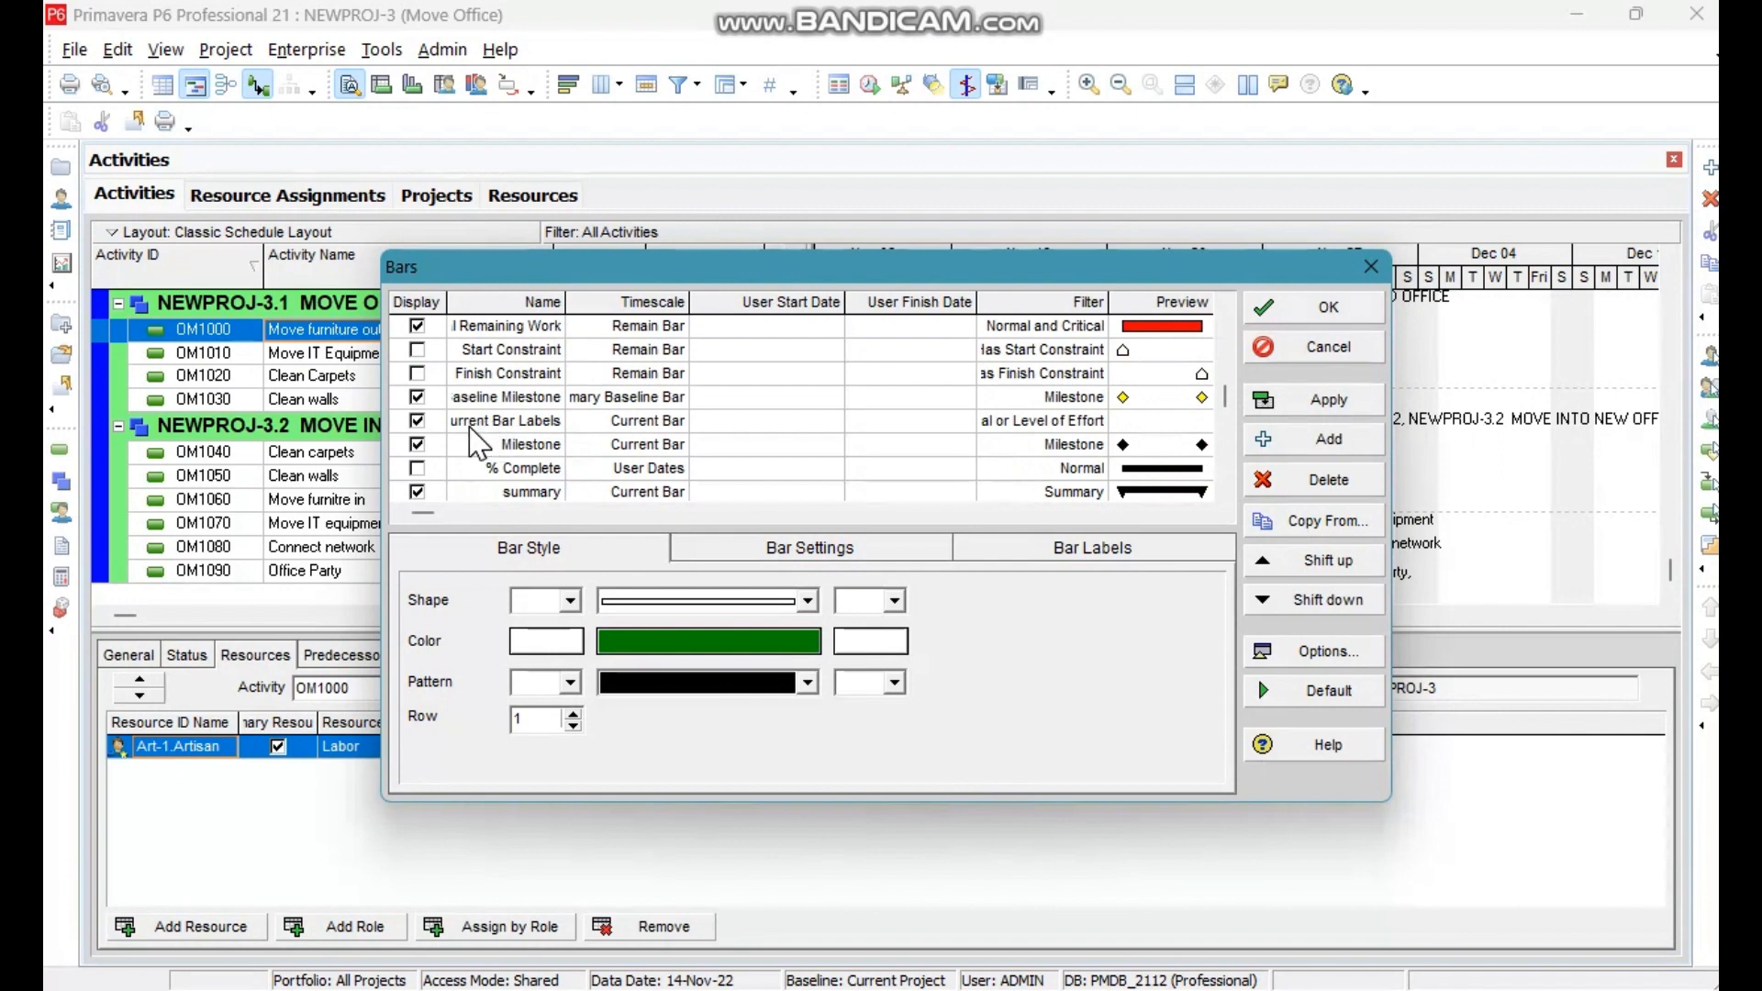
left_click(471, 426)
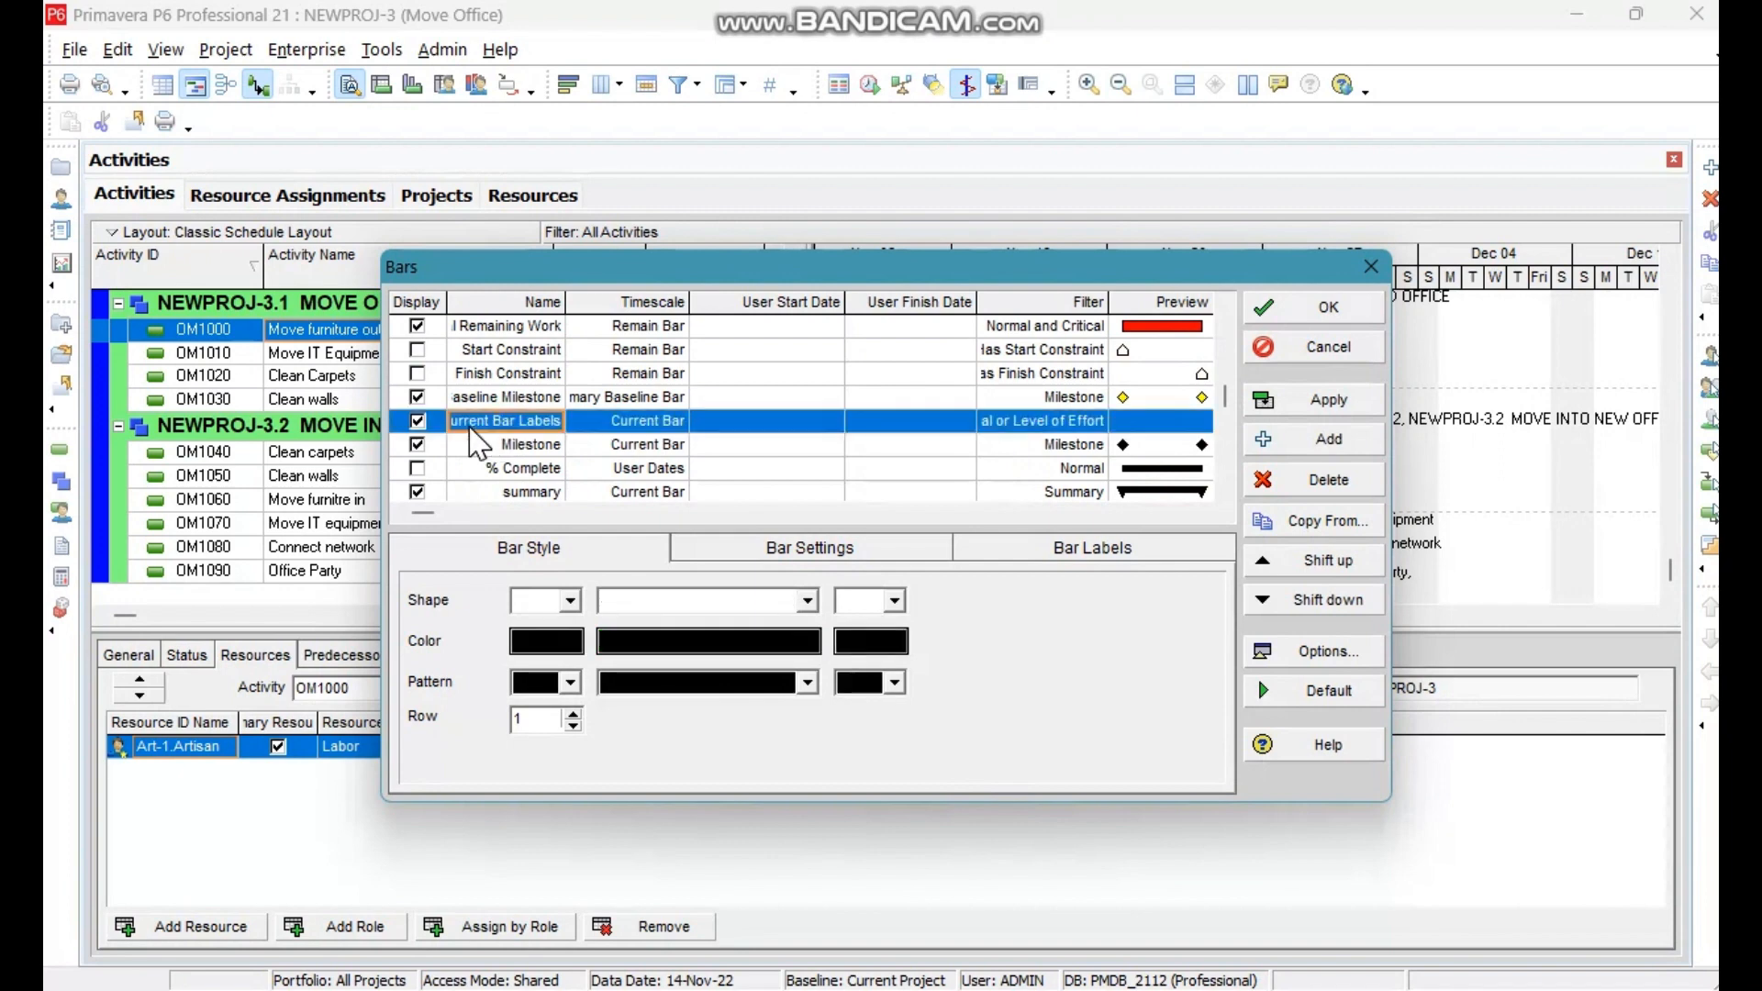
left_click(1106, 562)
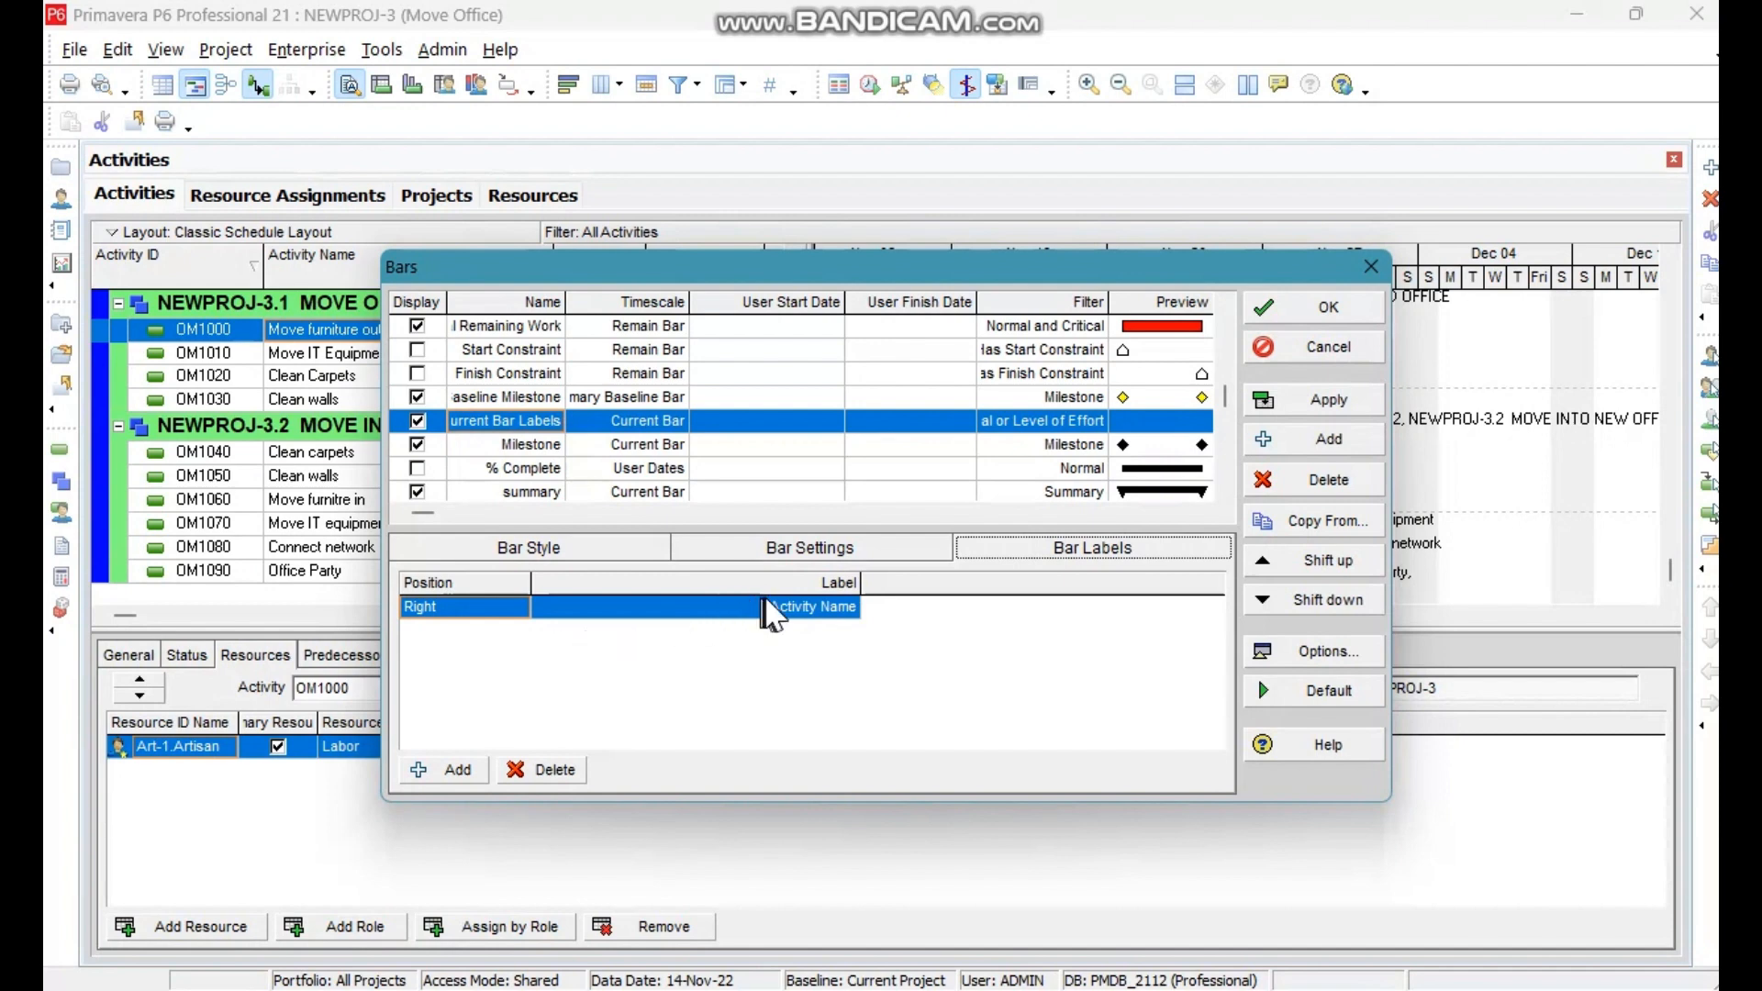
left_click(447, 773)
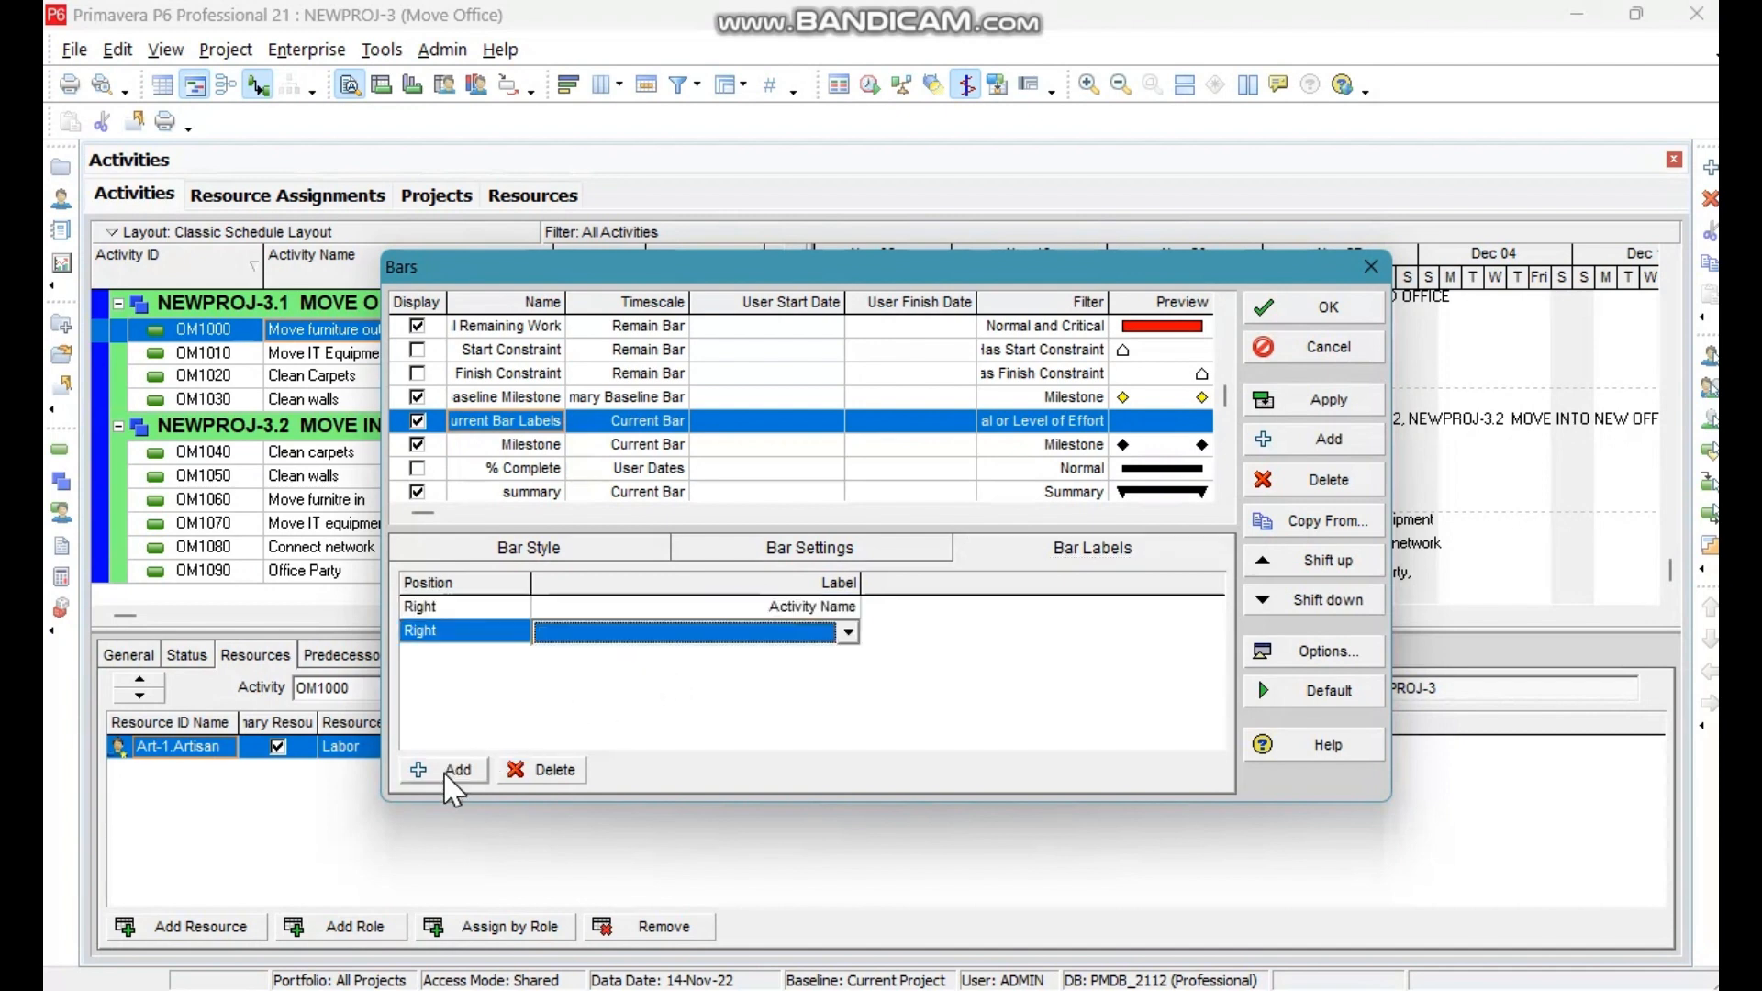
left_click(848, 633)
scroll(732, 770, "down", 20)
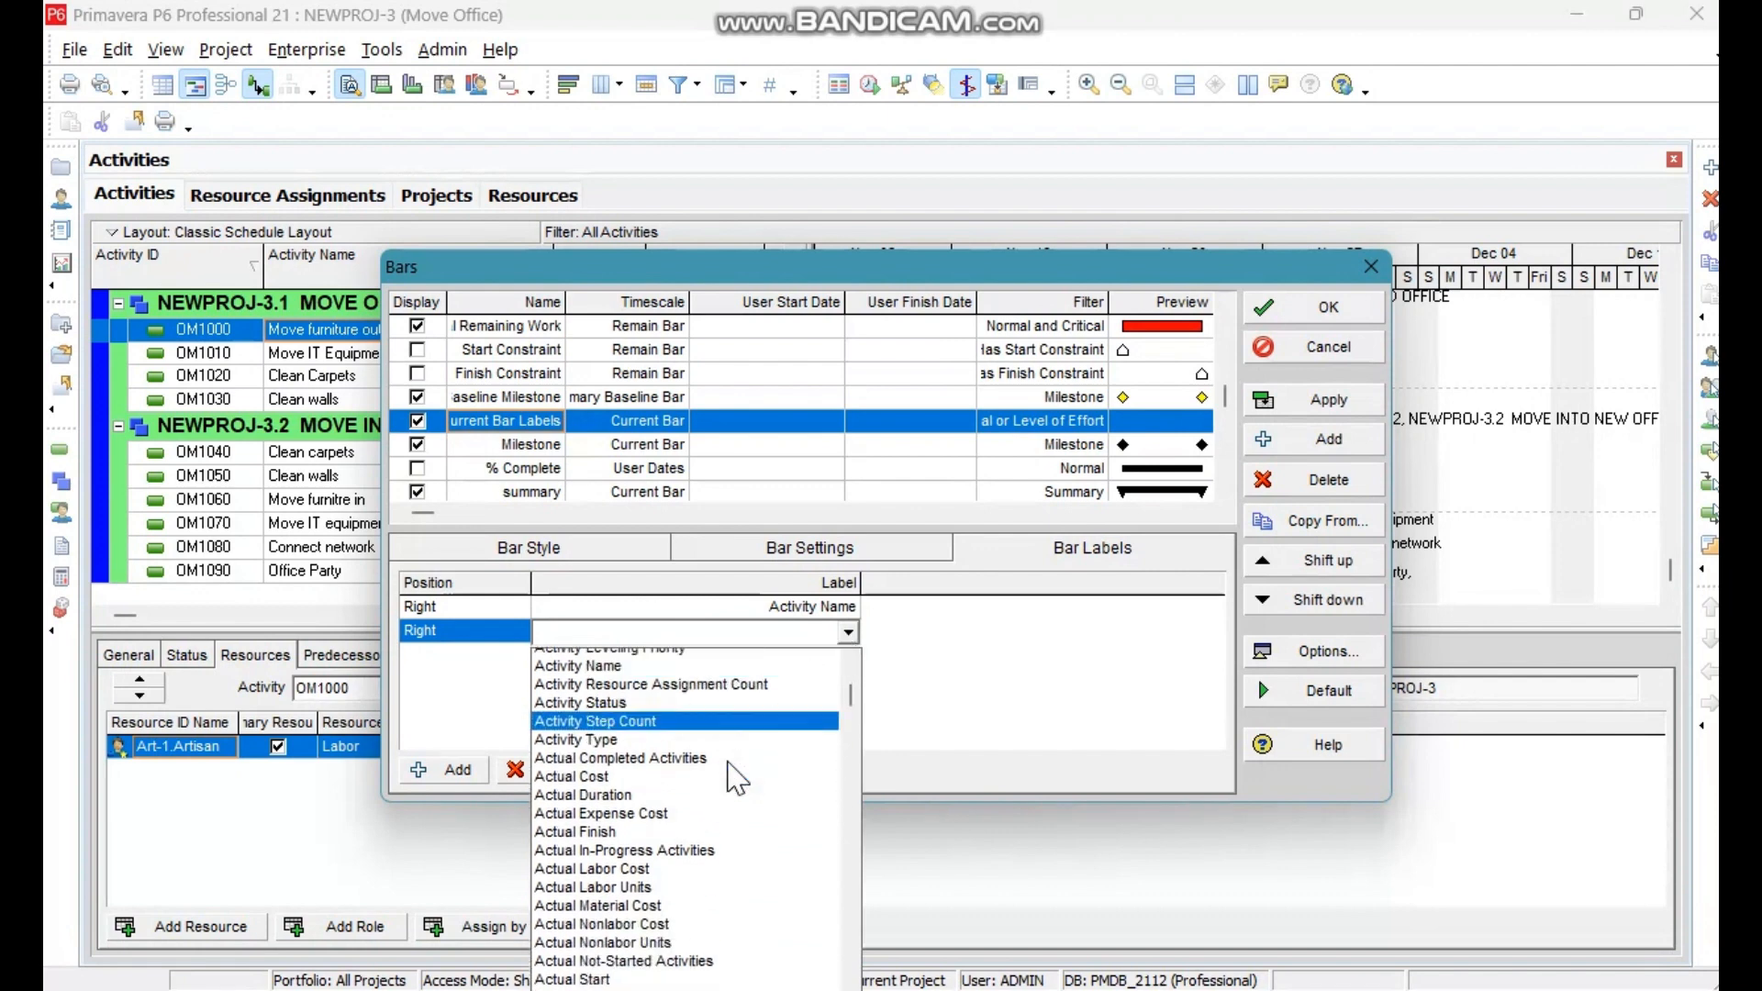
scroll(732, 777, "down", 20)
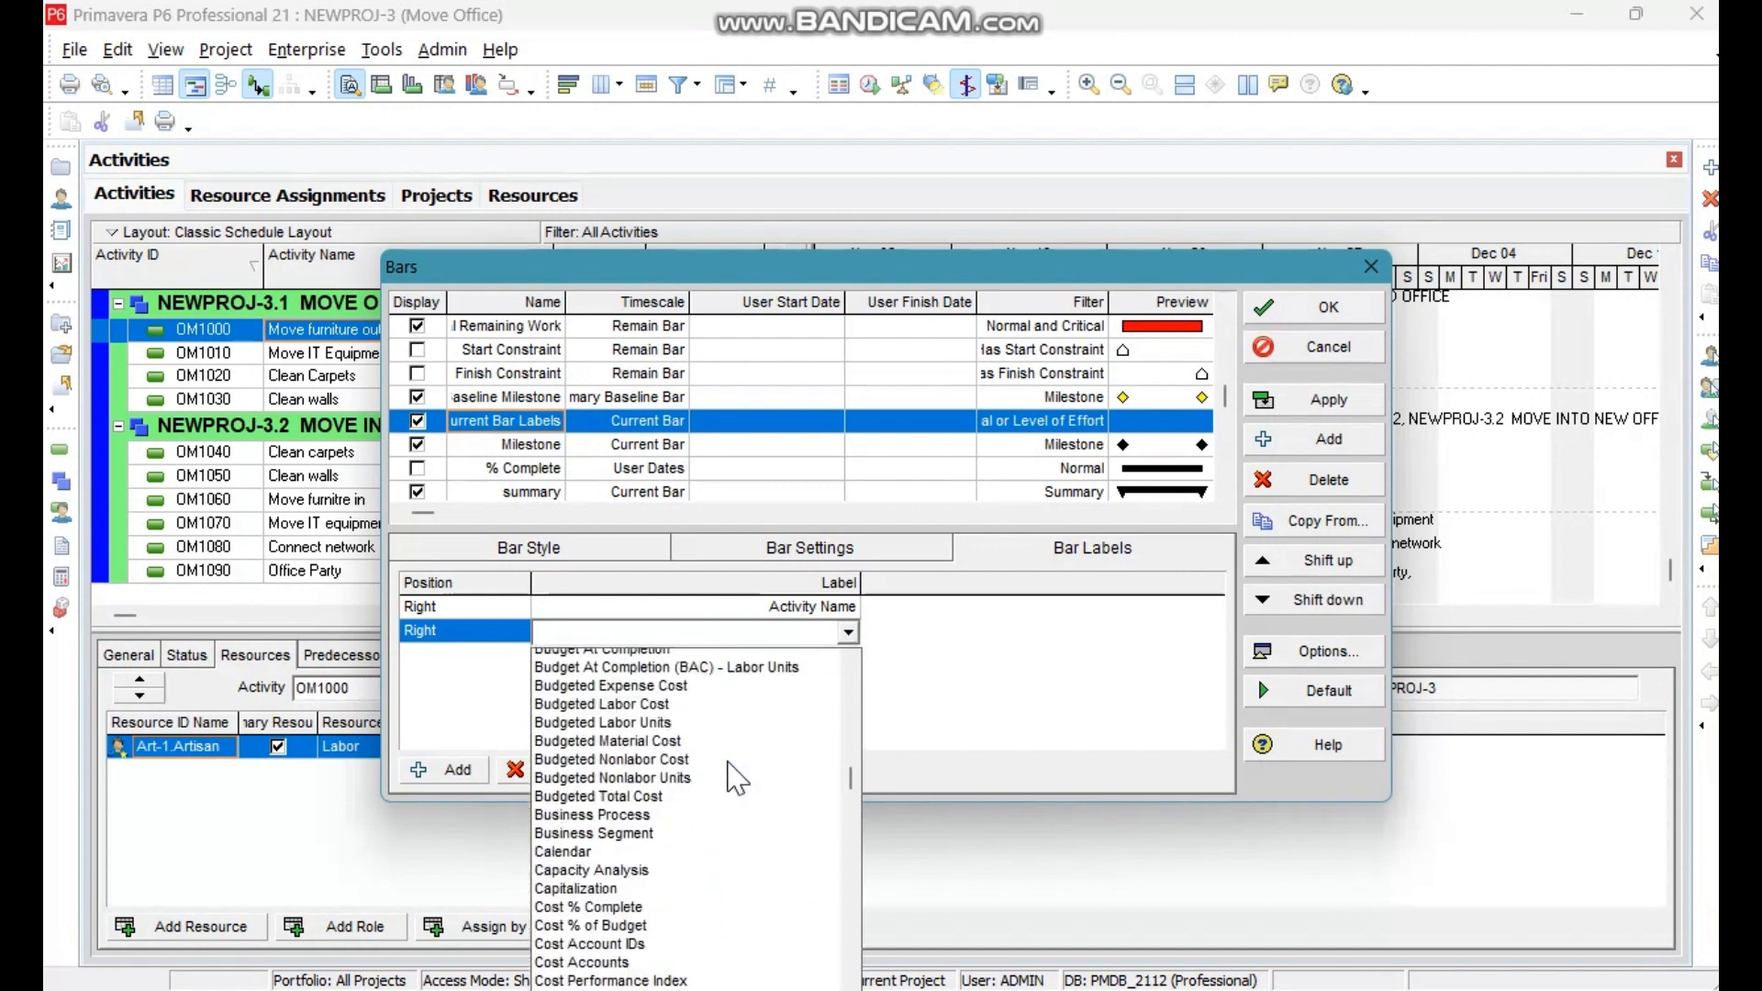
scroll(737, 778, "down", 20)
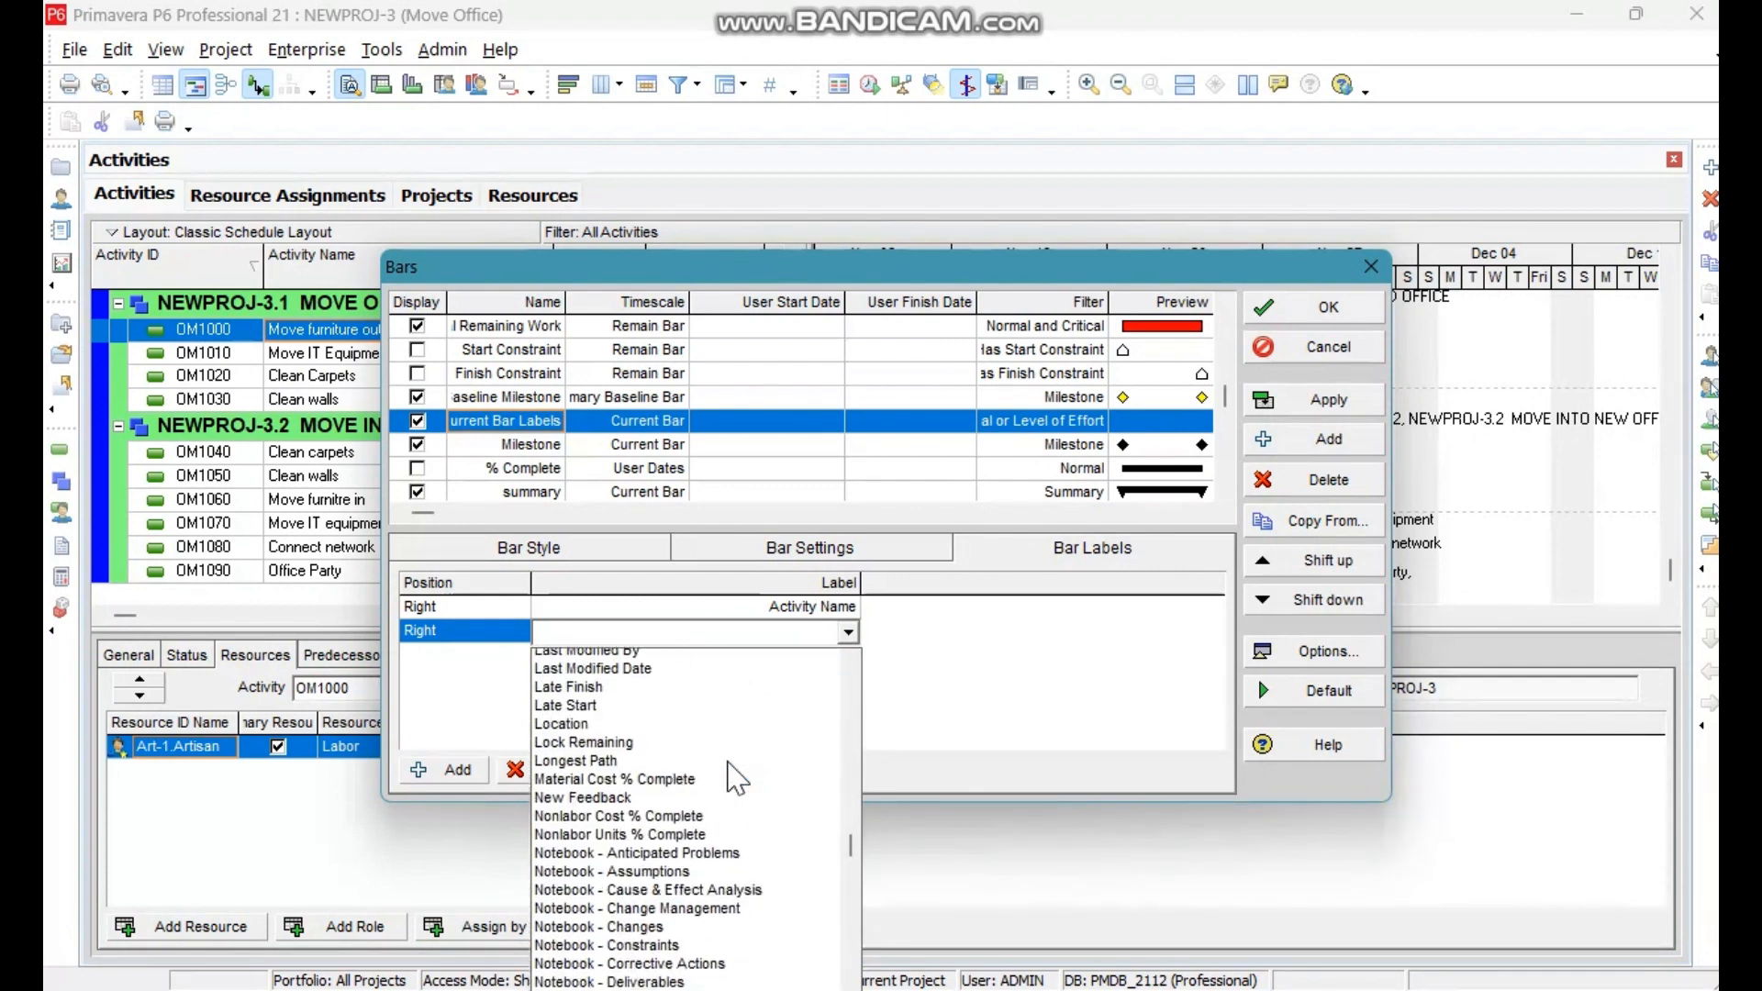
scroll(737, 778, "down", 7)
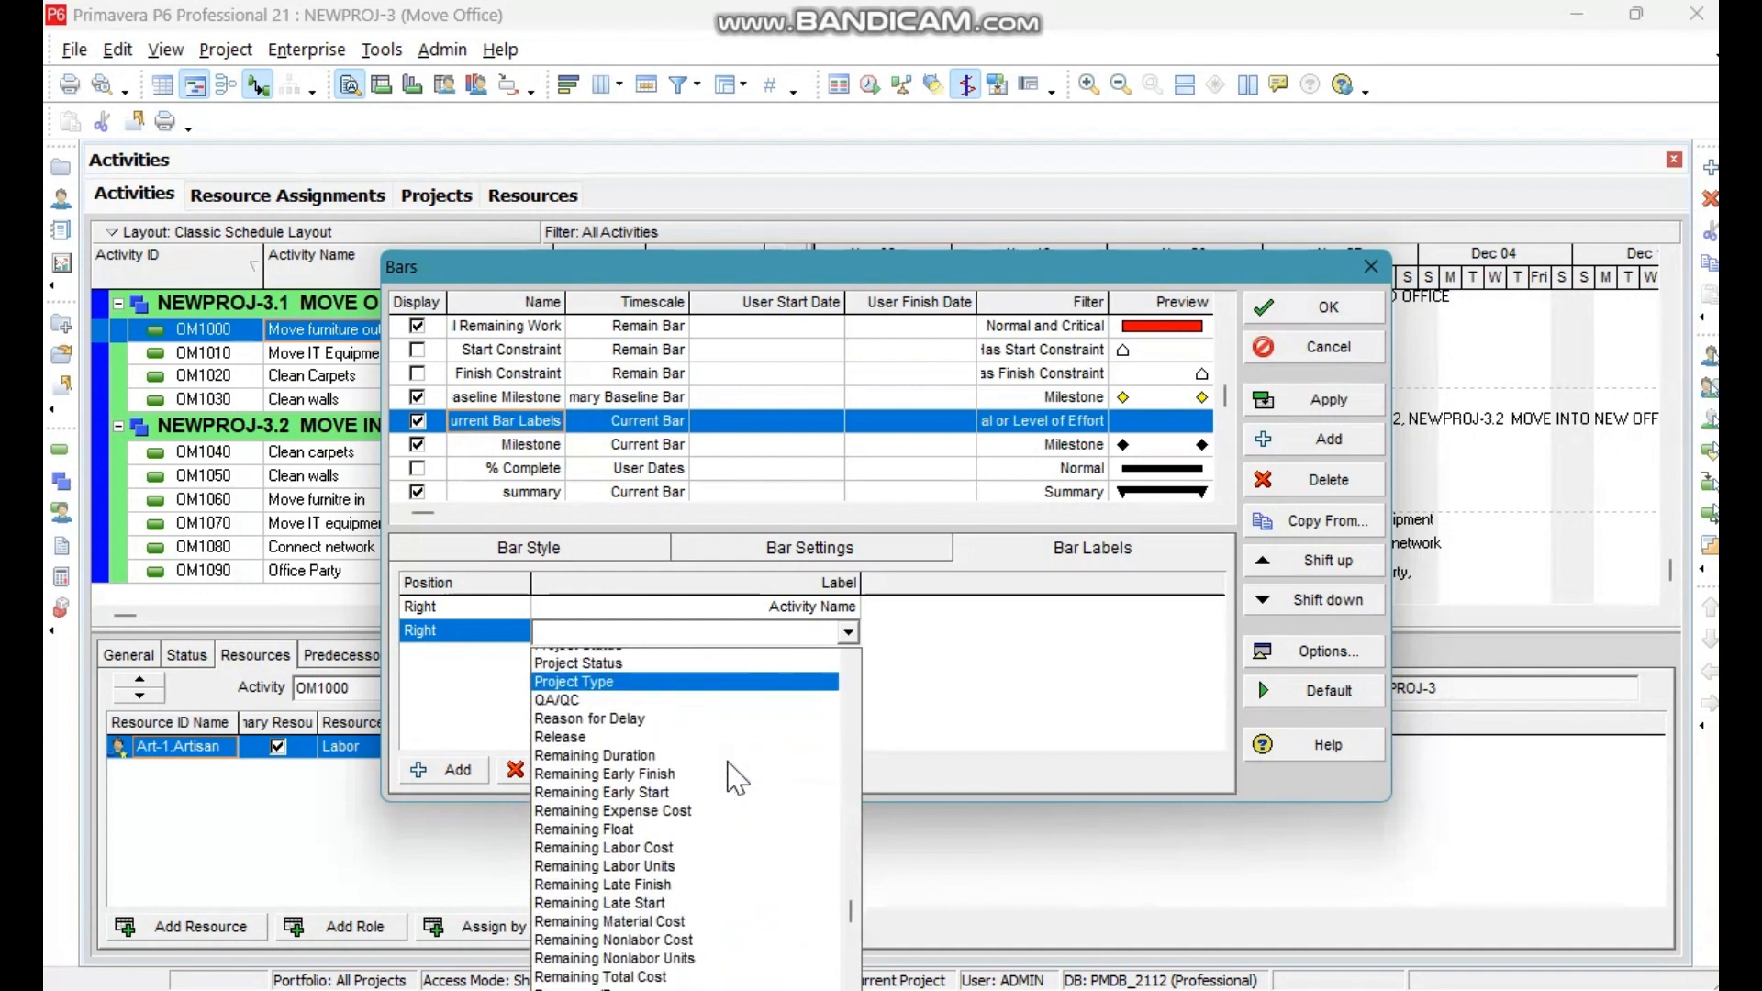
scroll(731, 777, "down", 3)
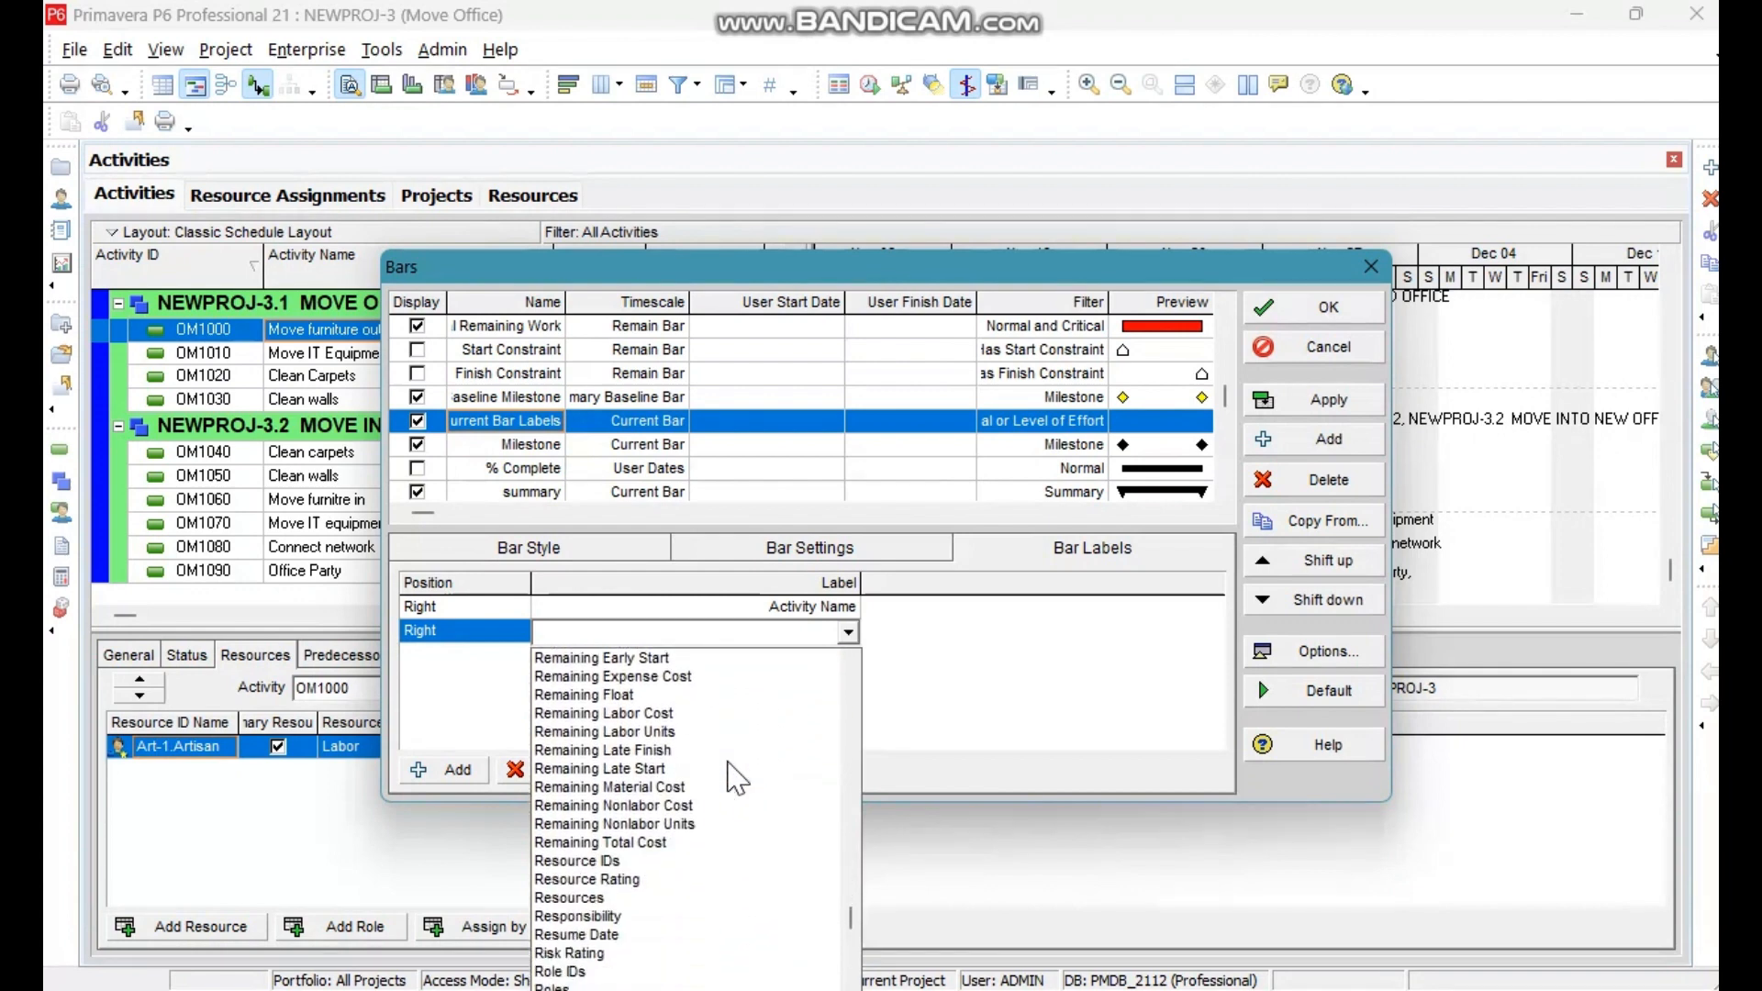
left_click(642, 916)
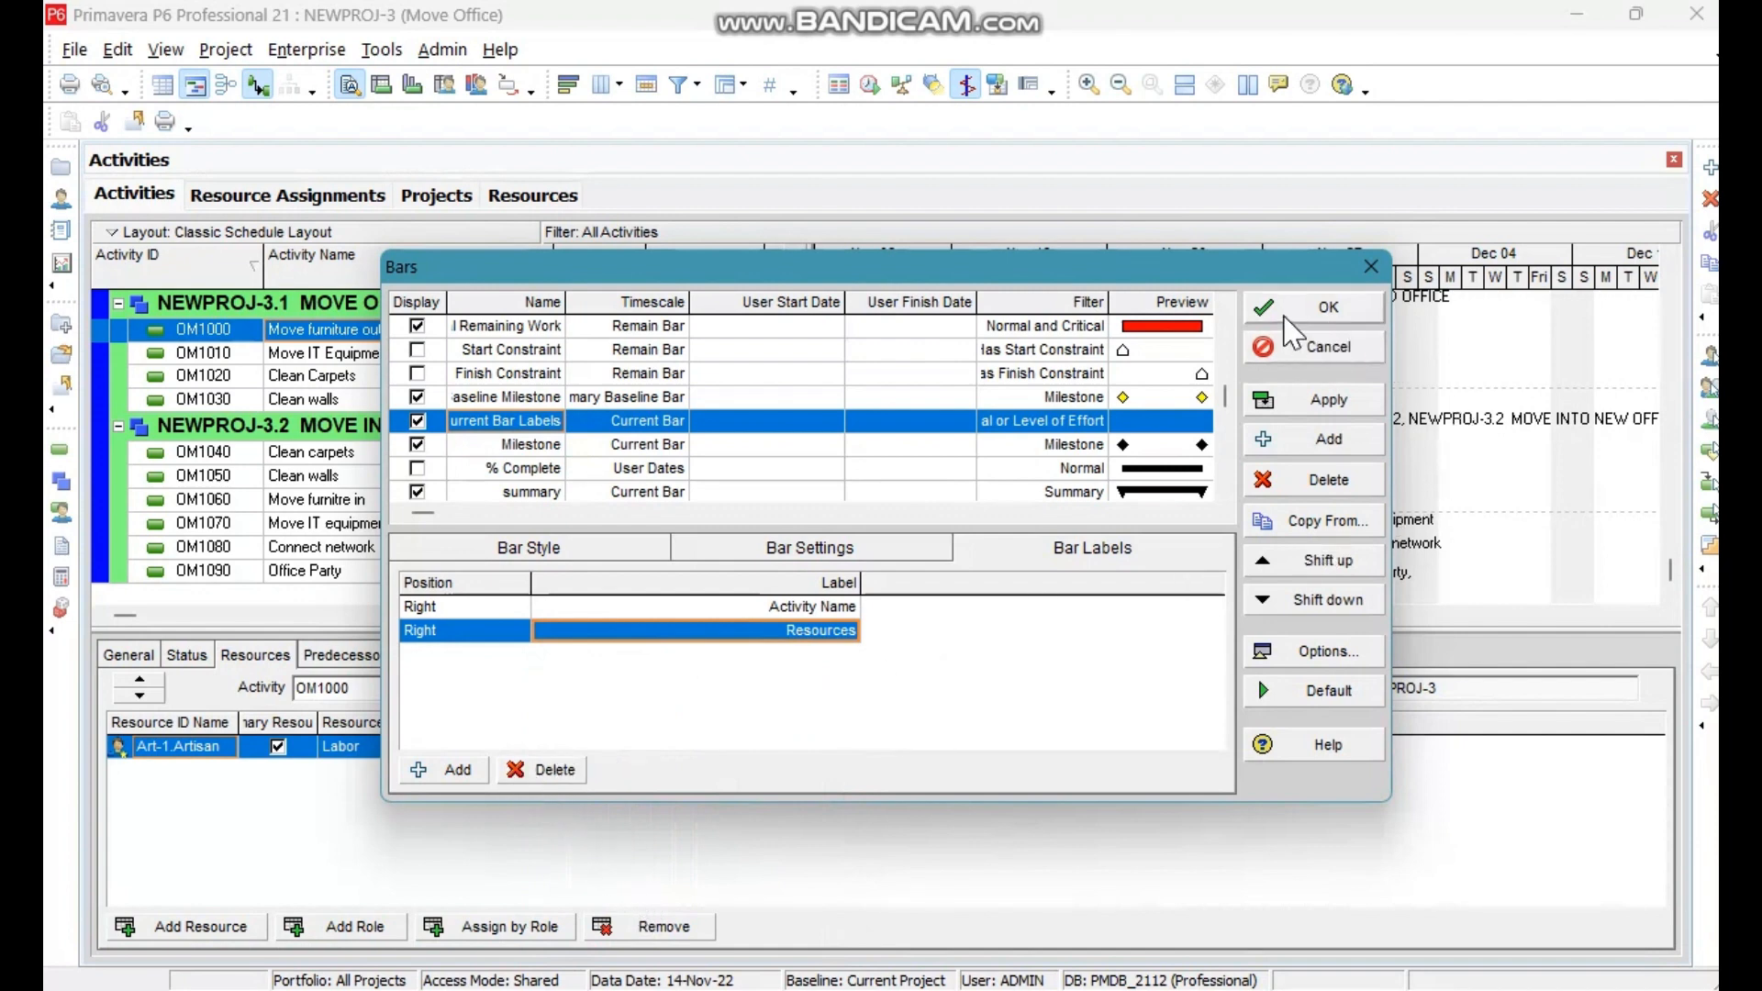
left_click(1285, 407)
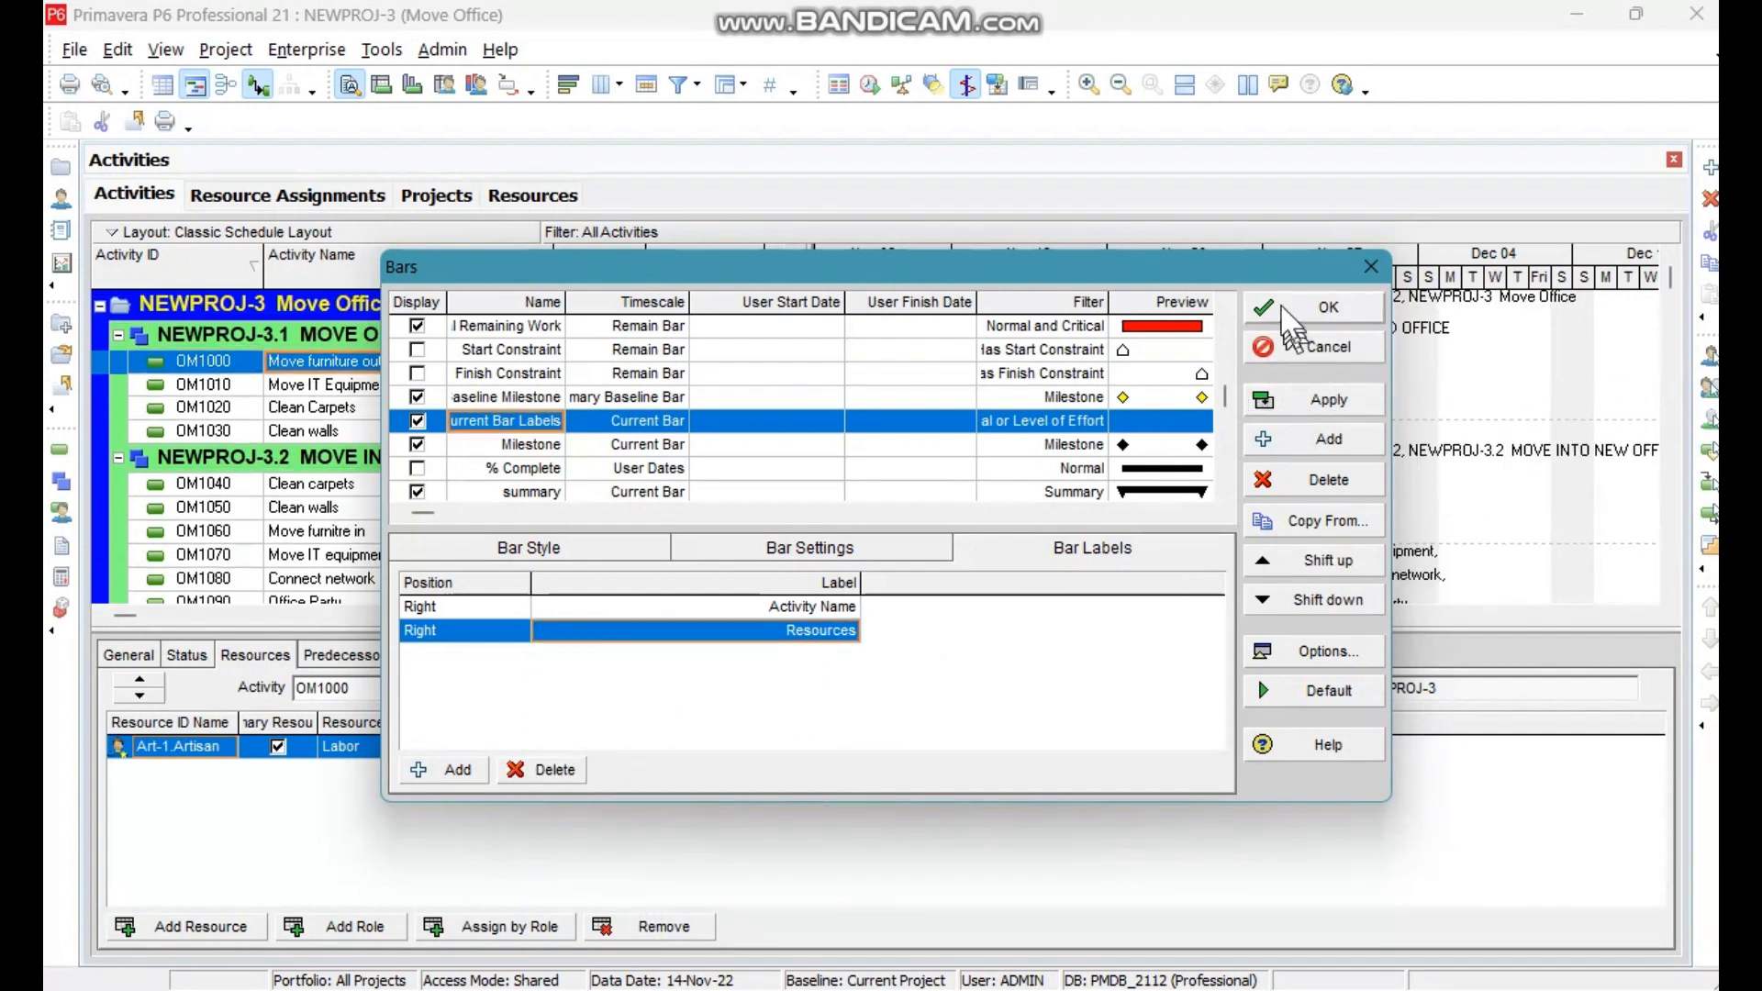
left_click(1284, 312)
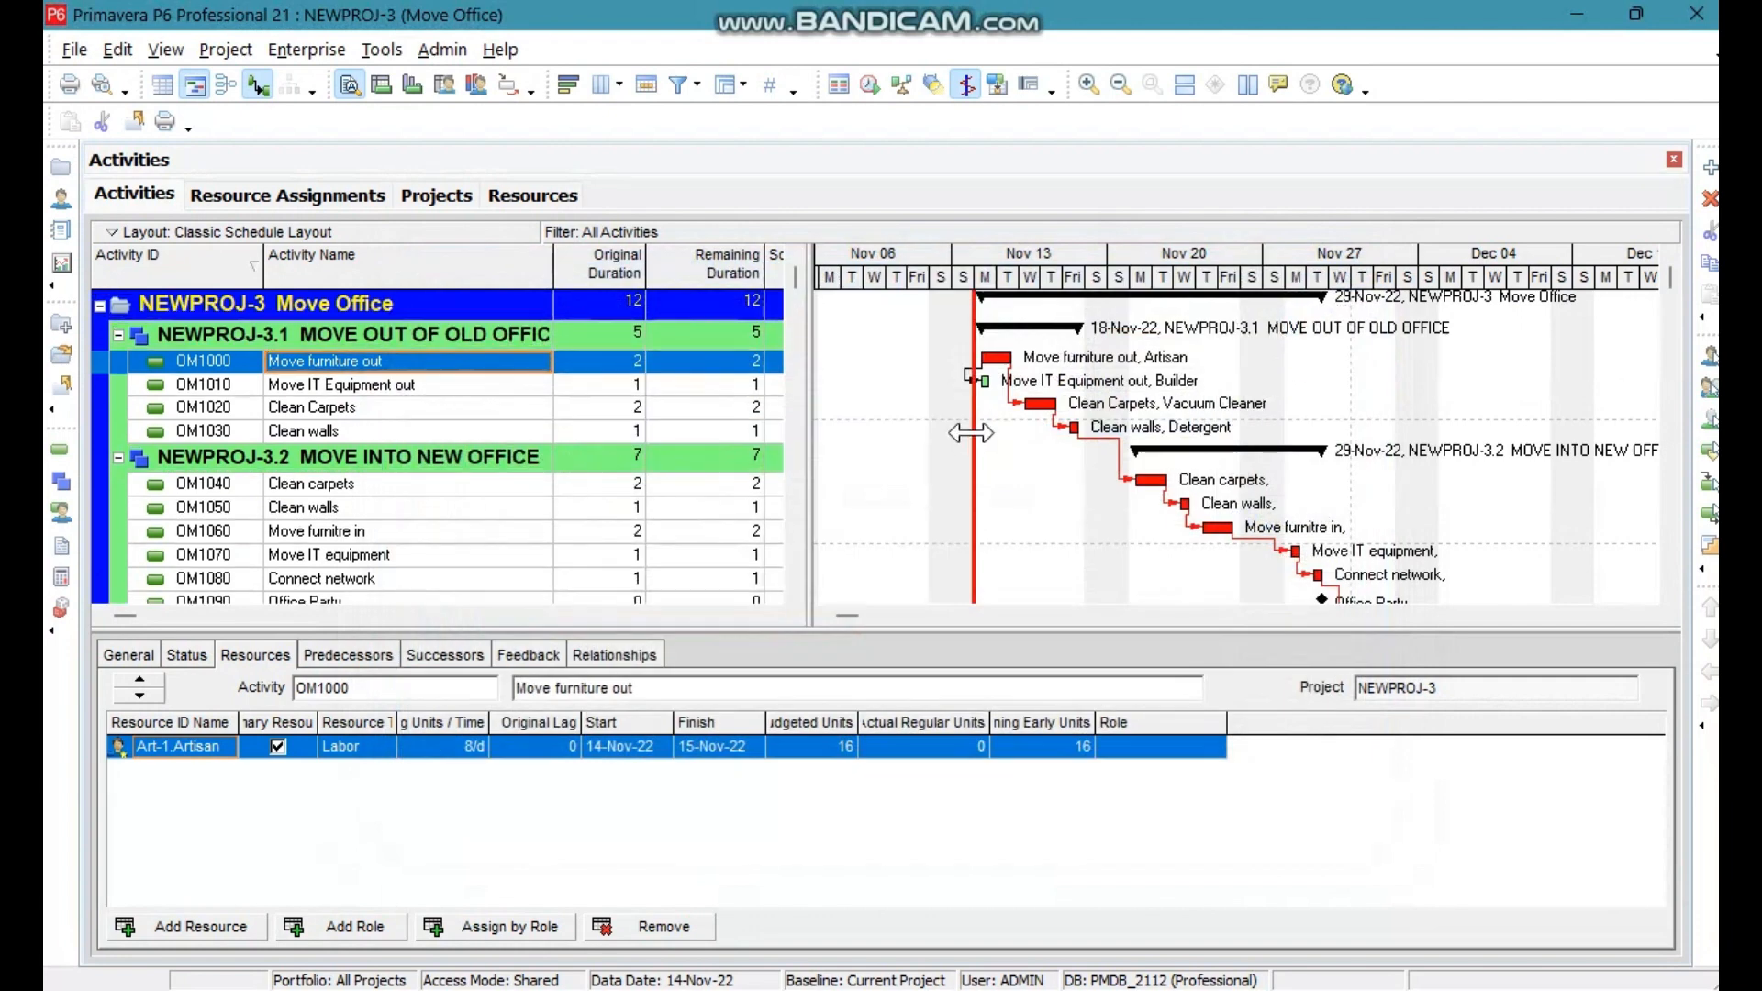